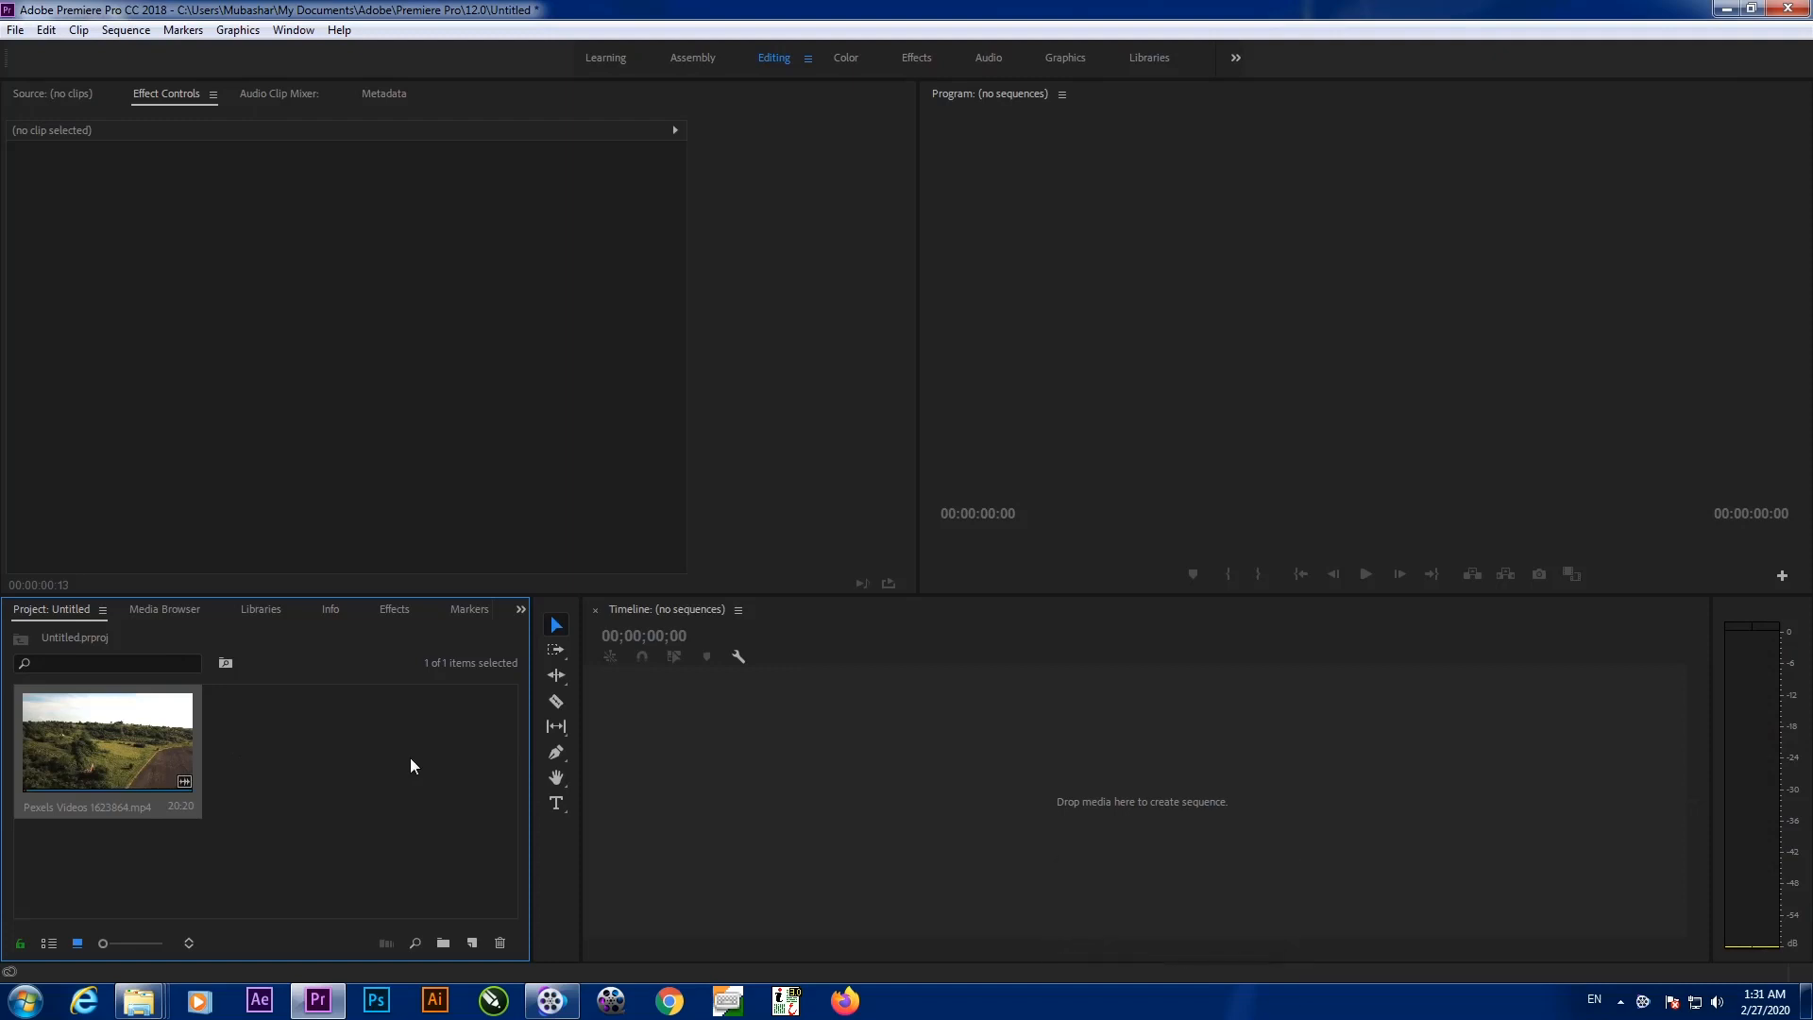
Build the Pexels Videos 1623864 sequence from the aerial clip, with its video and audio on the timeline
{"action": "left_click", "coordinate": [410, 766]}
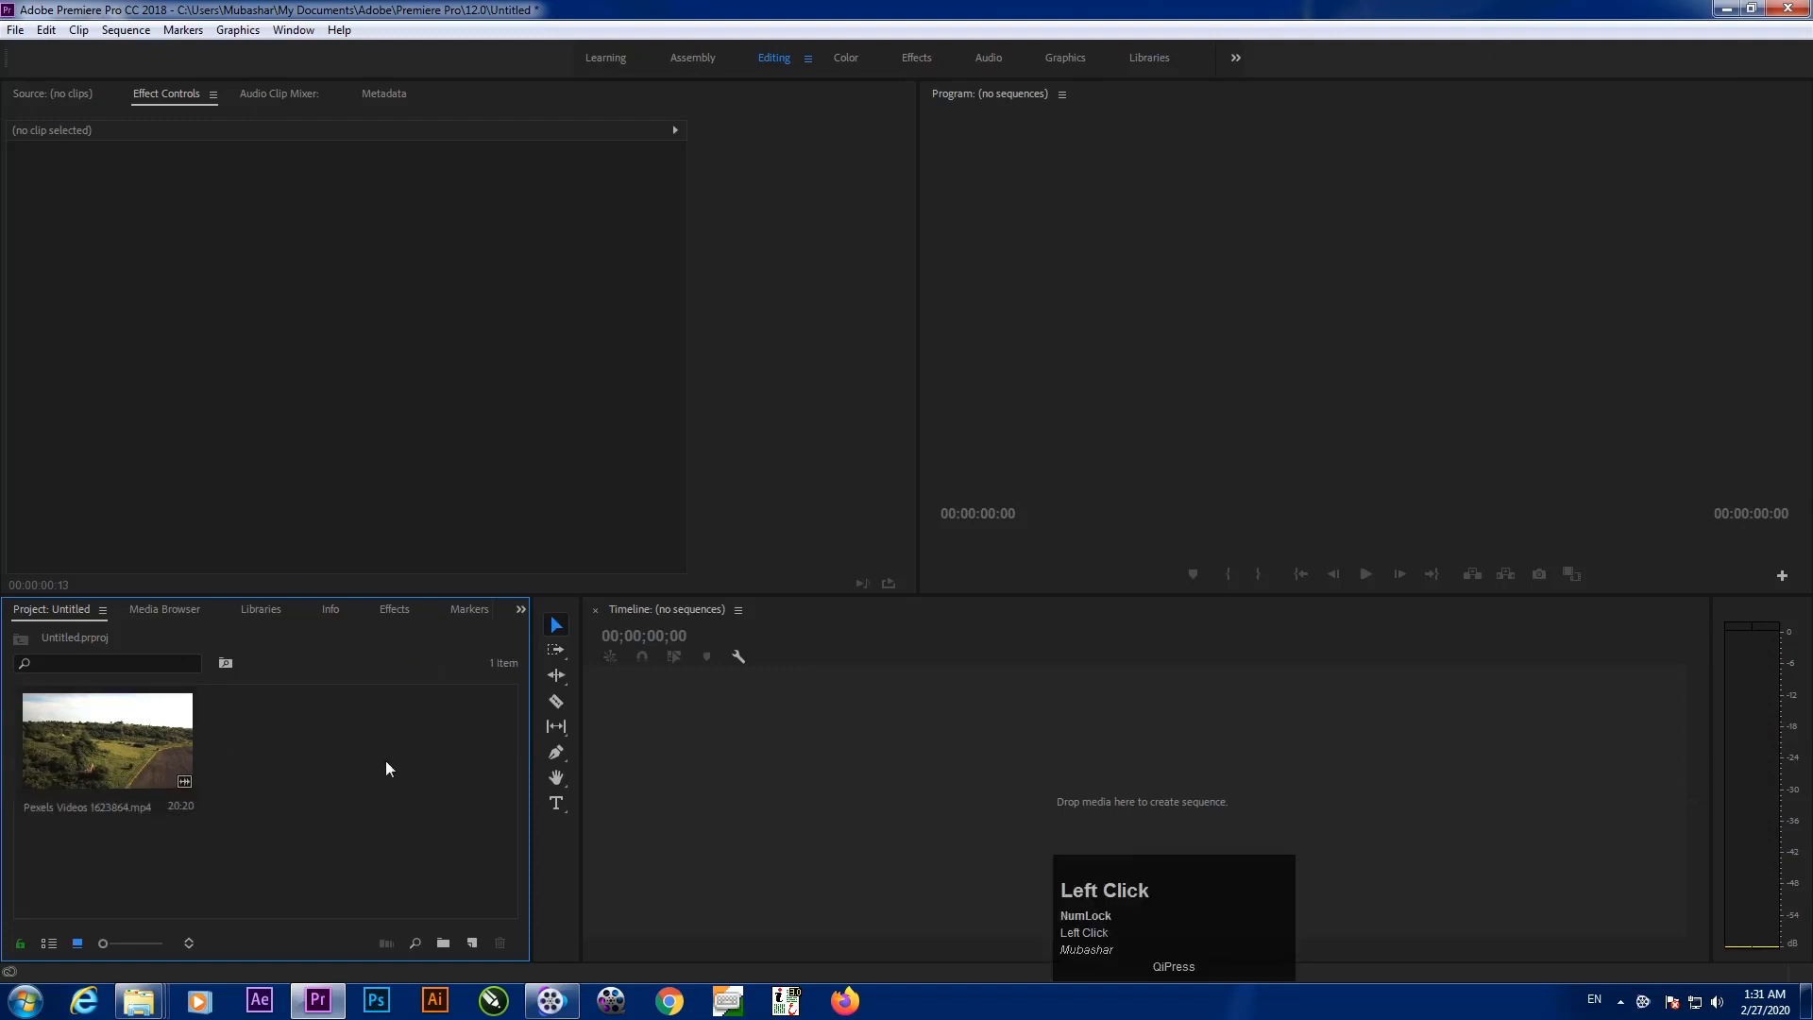
{"action": "right_click", "coordinate": [353, 752]}
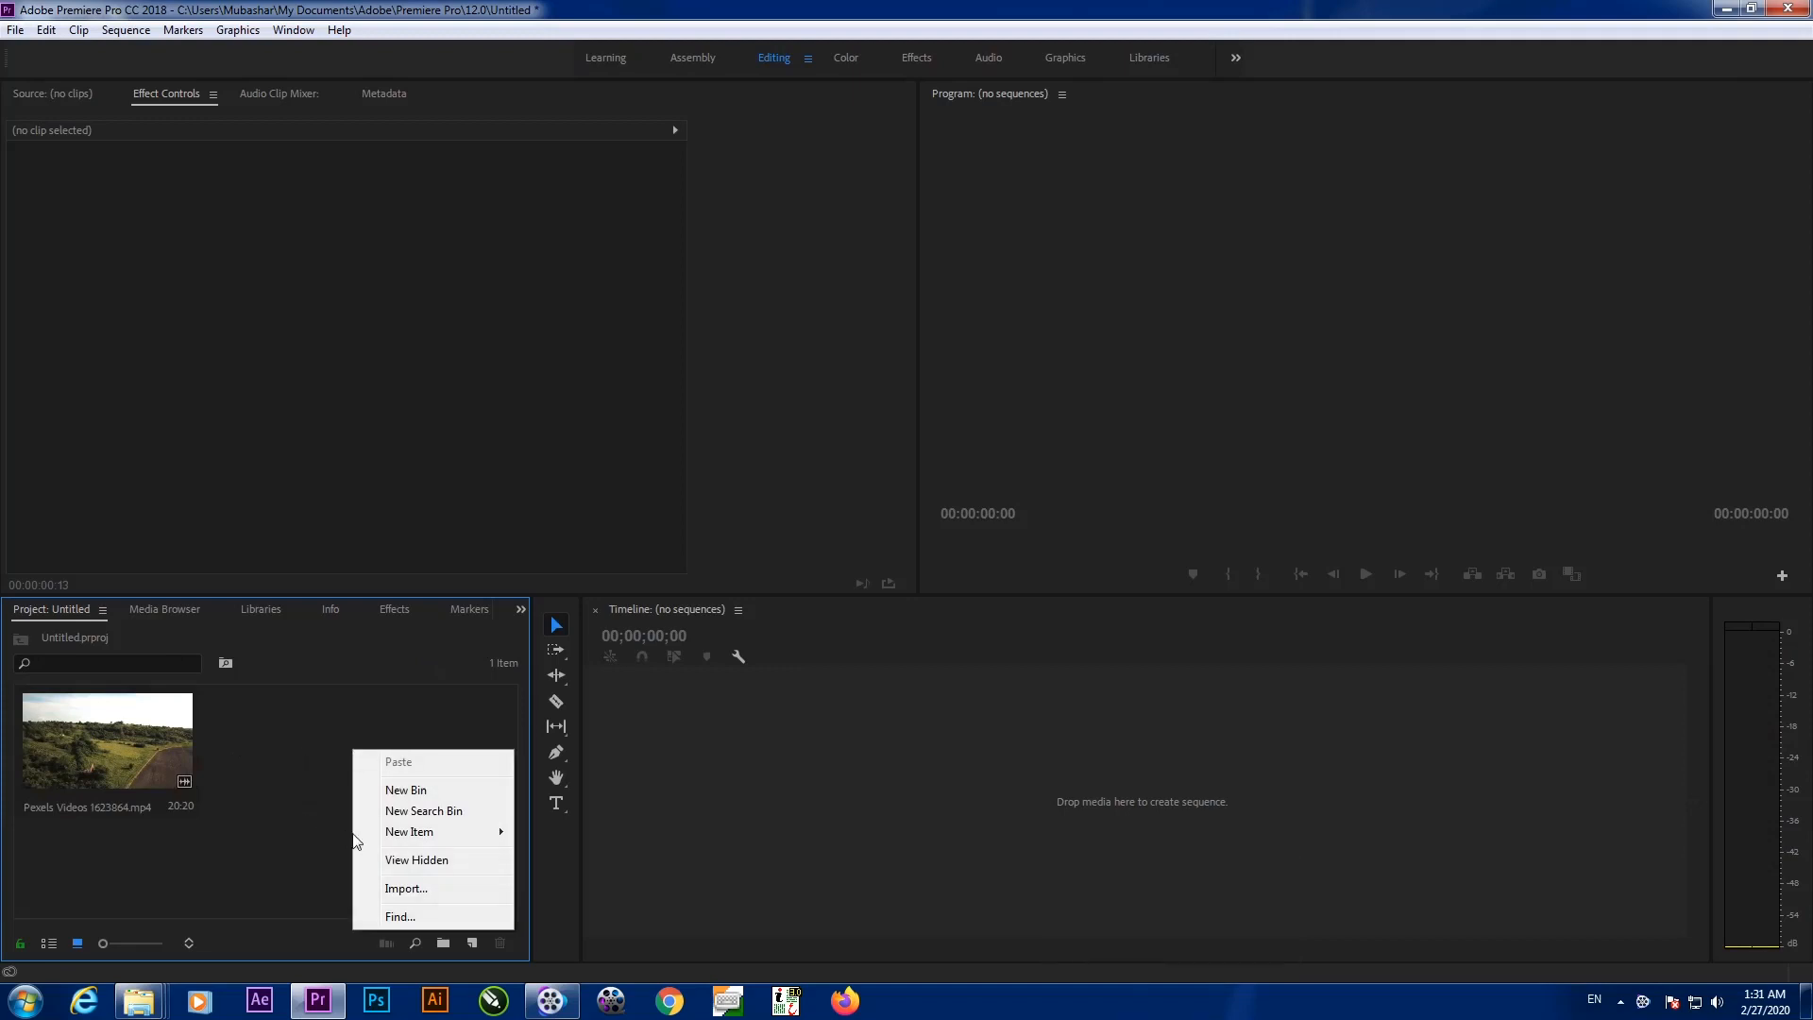
{"action": "mouse_move", "coordinate": [408, 833]}
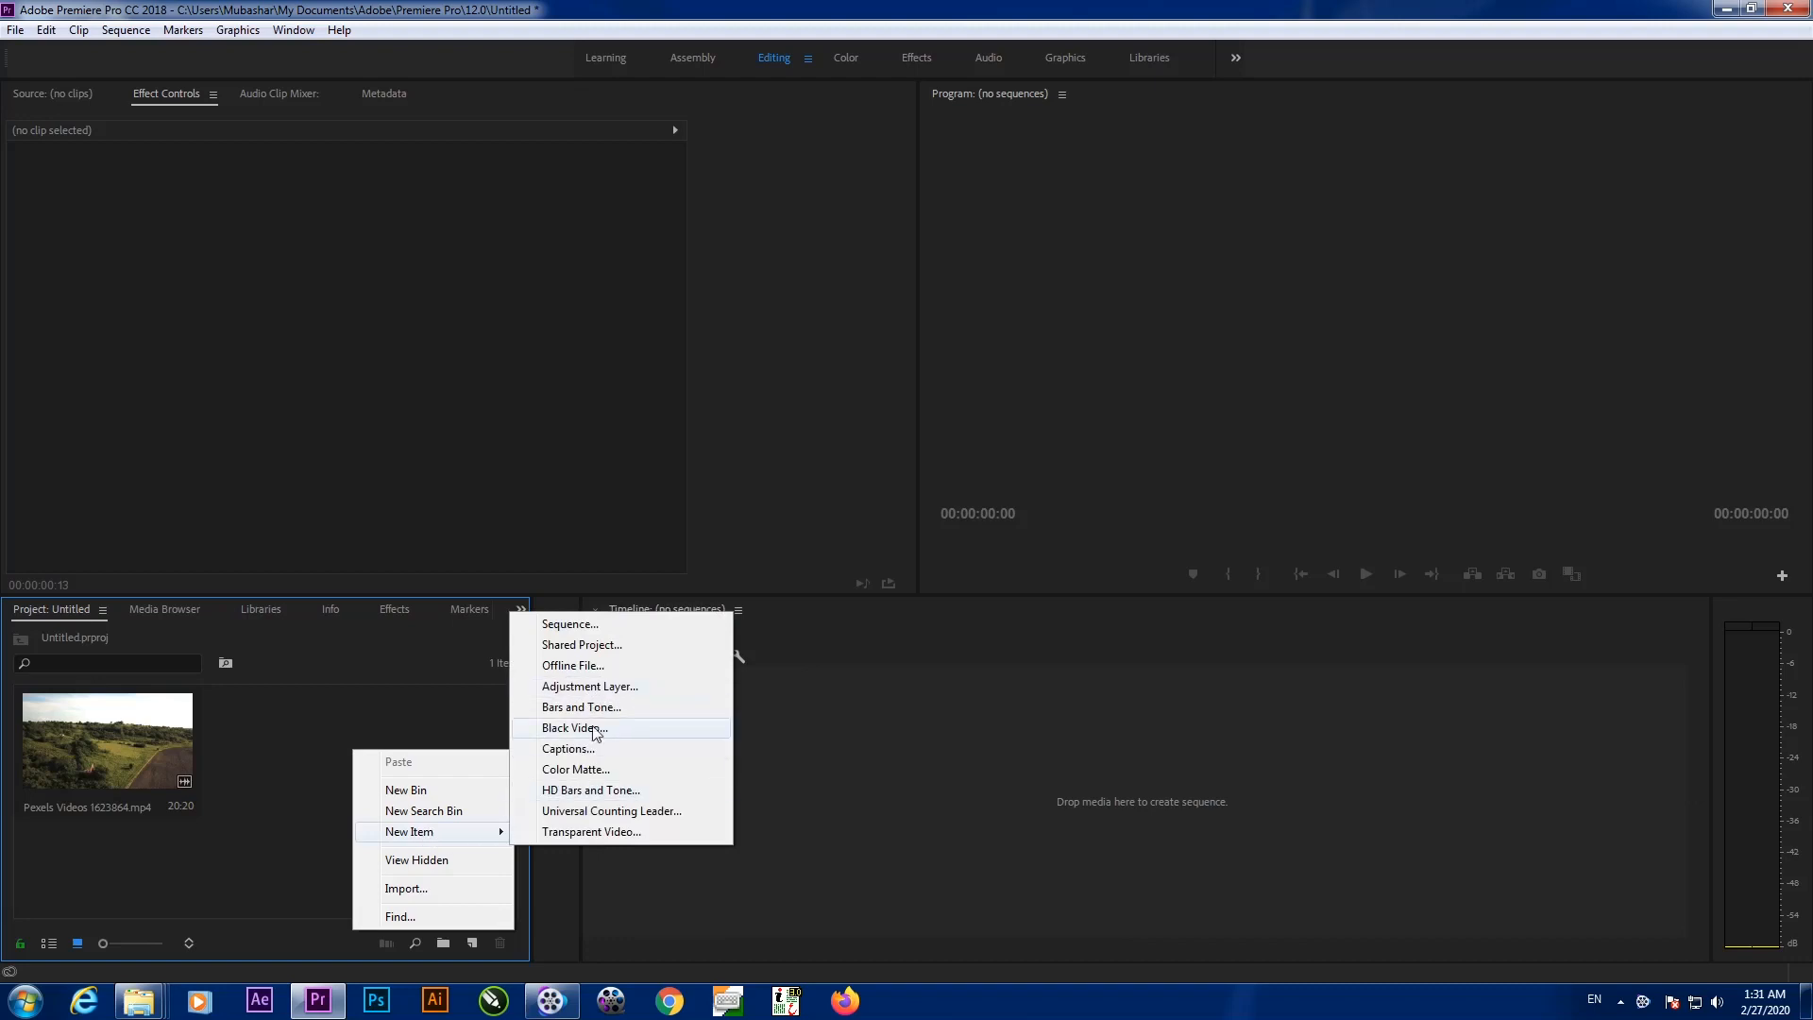
{"action": "left_click", "coordinate": [340, 725]}
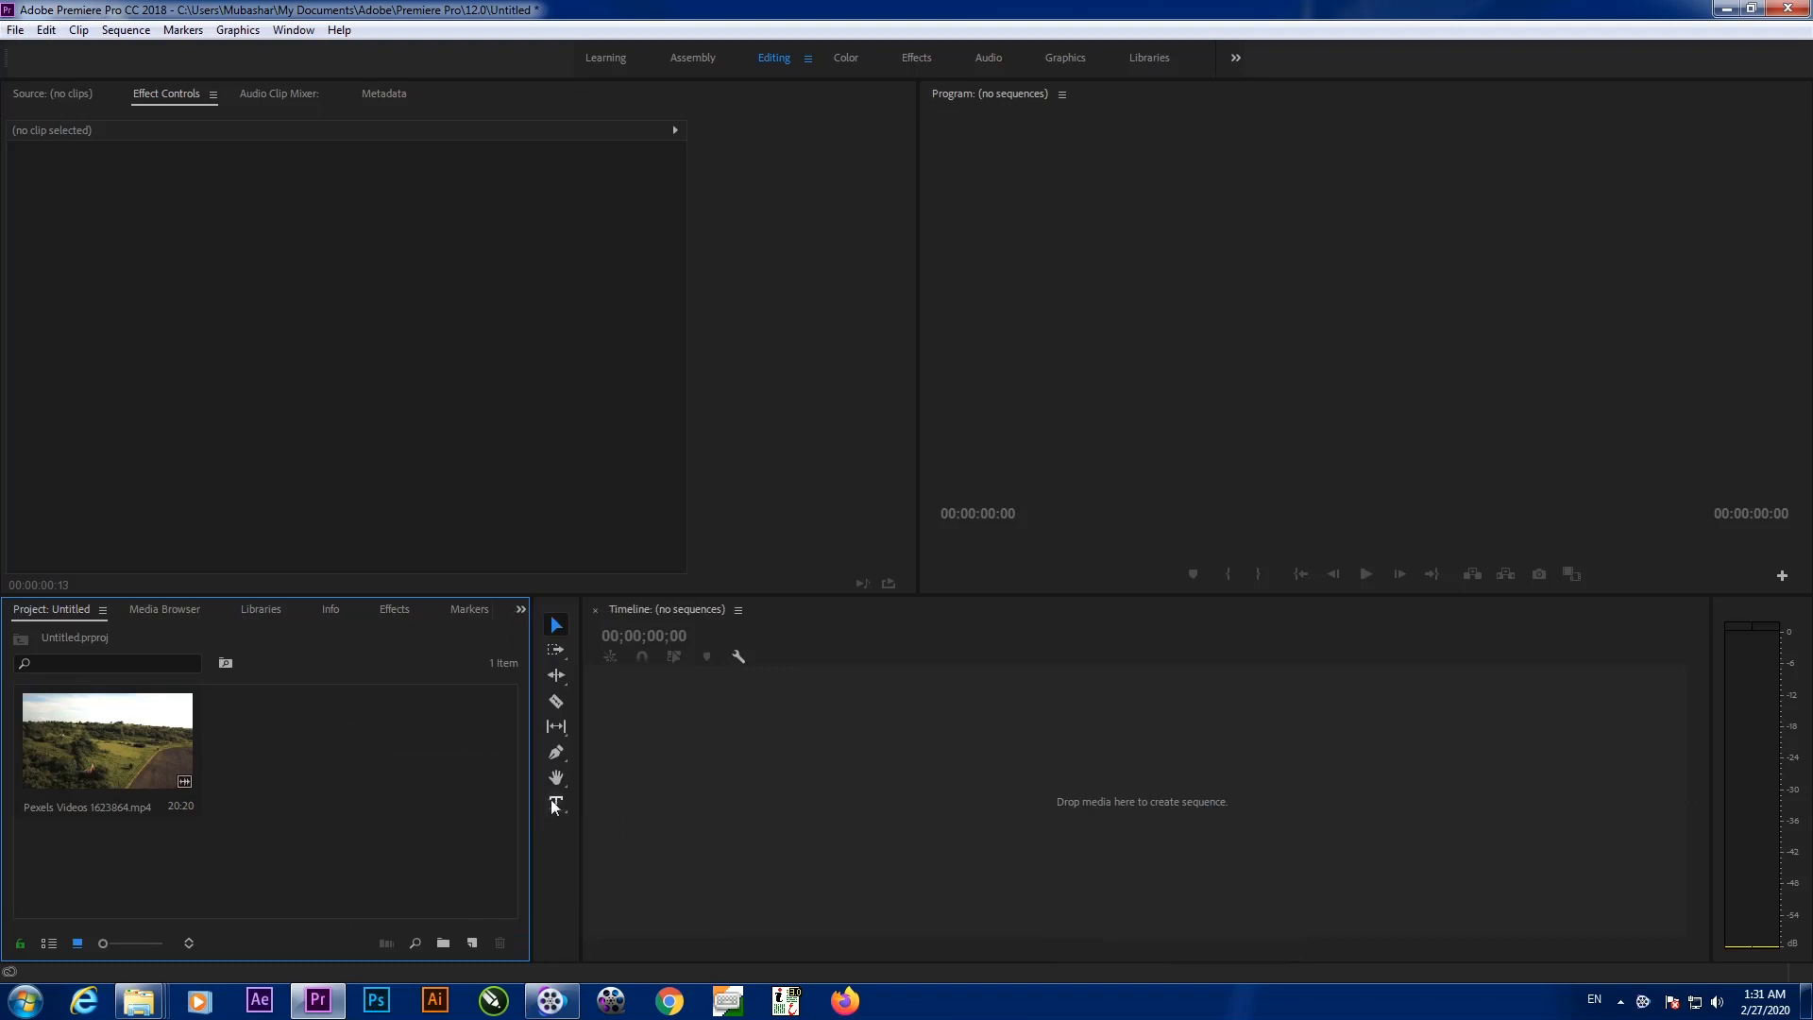
{"action": "left_click_drag", "start_coordinate": [160, 755], "coordinate": [842, 759]}
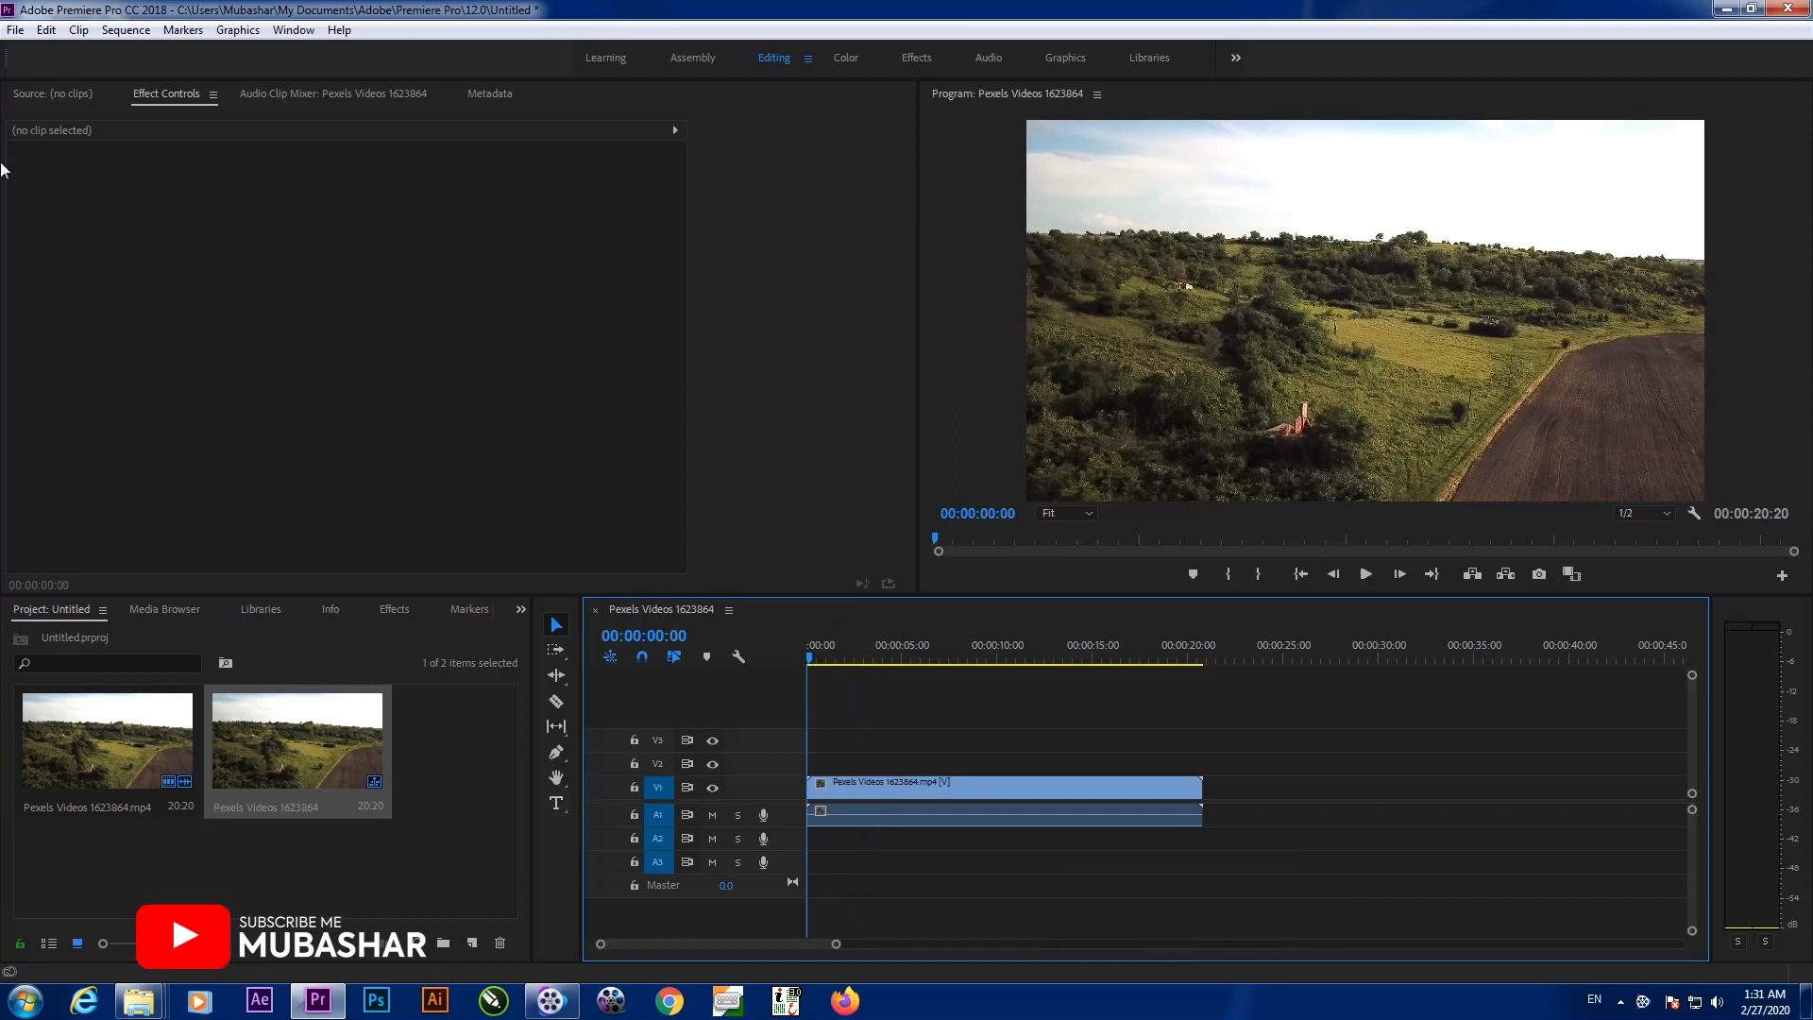
Add a legacy title called Title 02 with default settings and move its editor window into place
{"action": "left_click", "coordinate": [15, 29]}
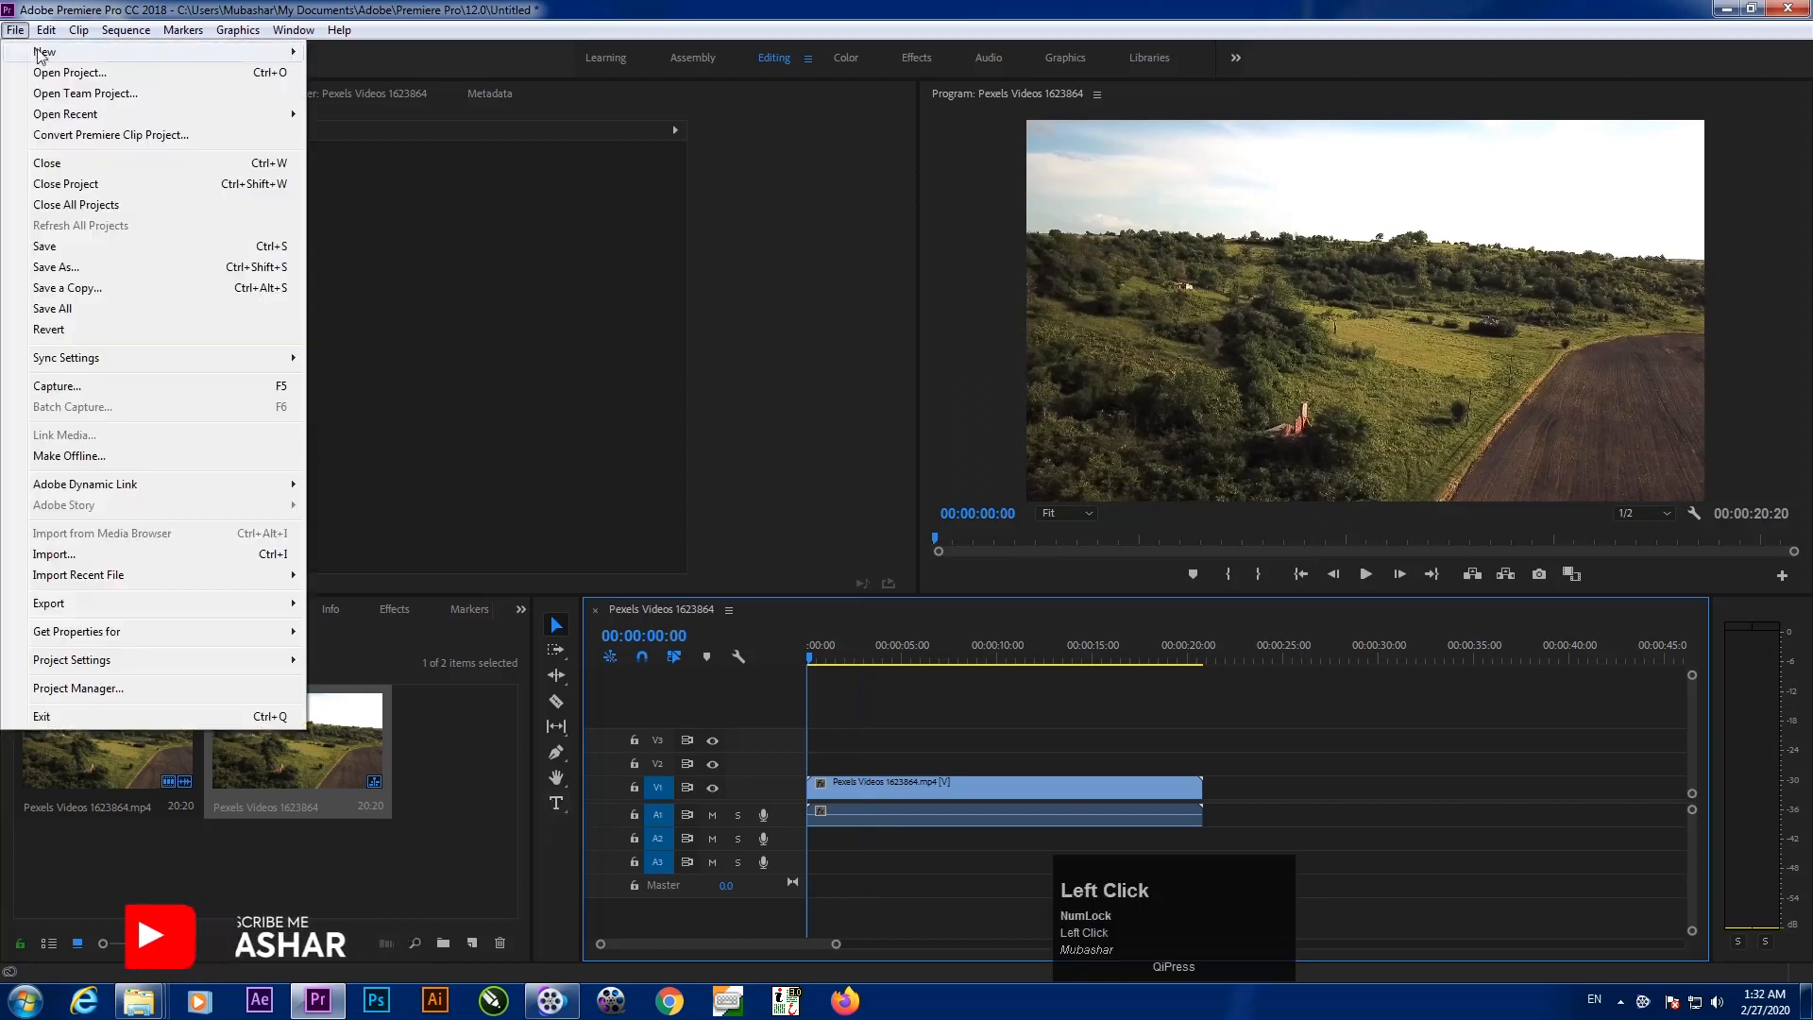
{"action": "mouse_move", "coordinate": [189, 51]}
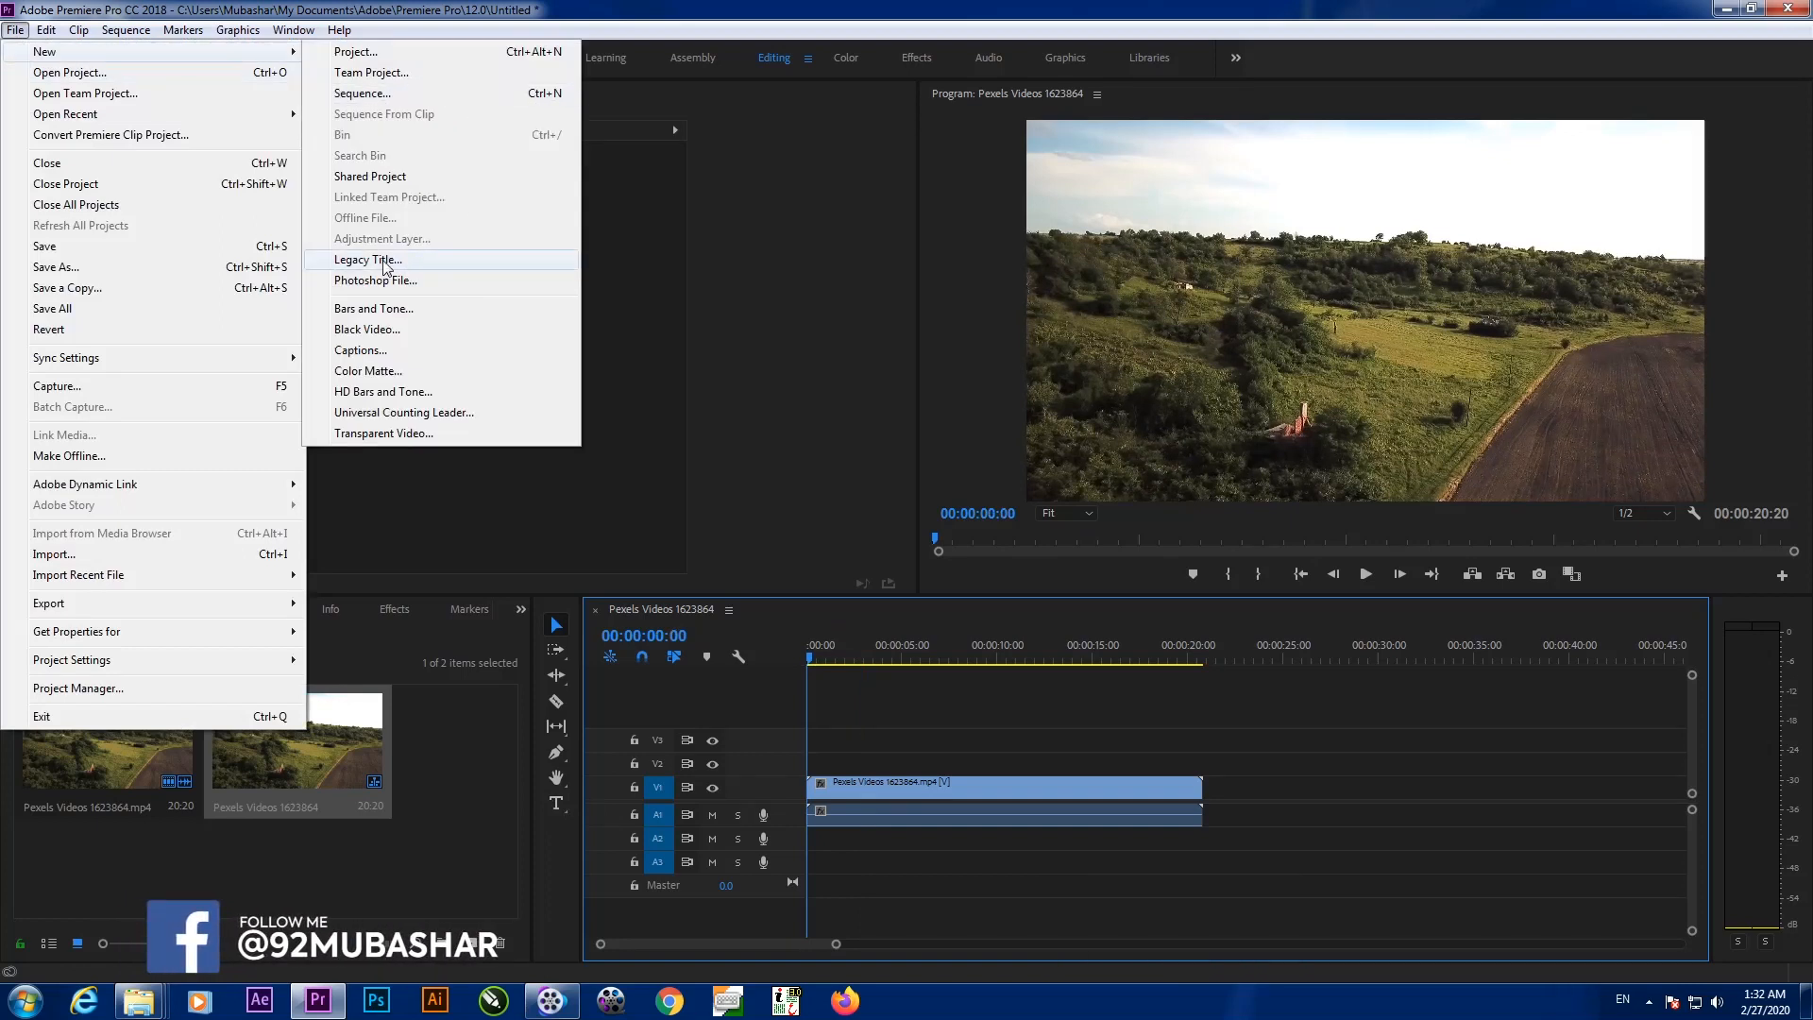
{"action": "left_click", "coordinate": [385, 261]}
{"action": "left_click", "coordinate": [939, 585]}
{"action": "mouse_move", "coordinate": [607, 133]}
{"action": "left_mouse_down"}
{"action": "mouse_move", "coordinate": [638, 315]}
{"action": "mouse_move", "coordinate": [631, 203]}
{"action": "mouse_move", "coordinate": [597, 132]}
{"action": "left_mouse_up"}
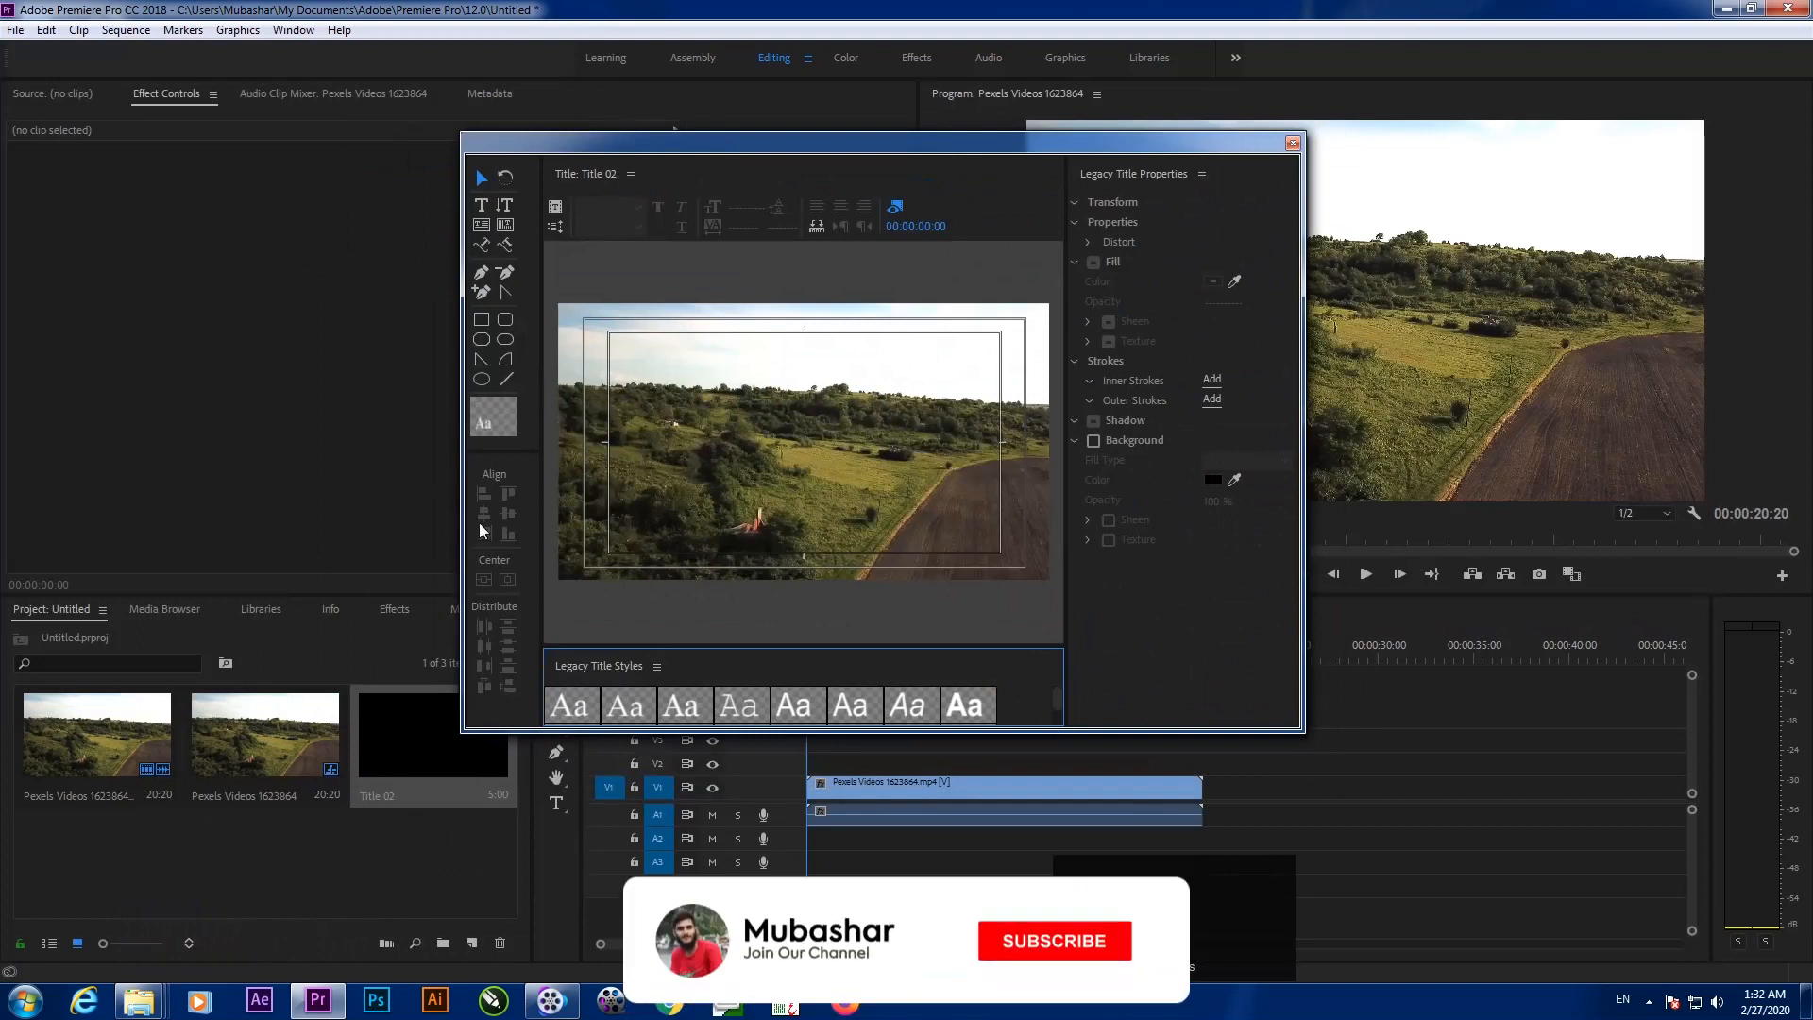
Make a first attempt at typing the title name on the canvas with the Type tool
{"action": "left_click", "coordinate": [484, 206]}
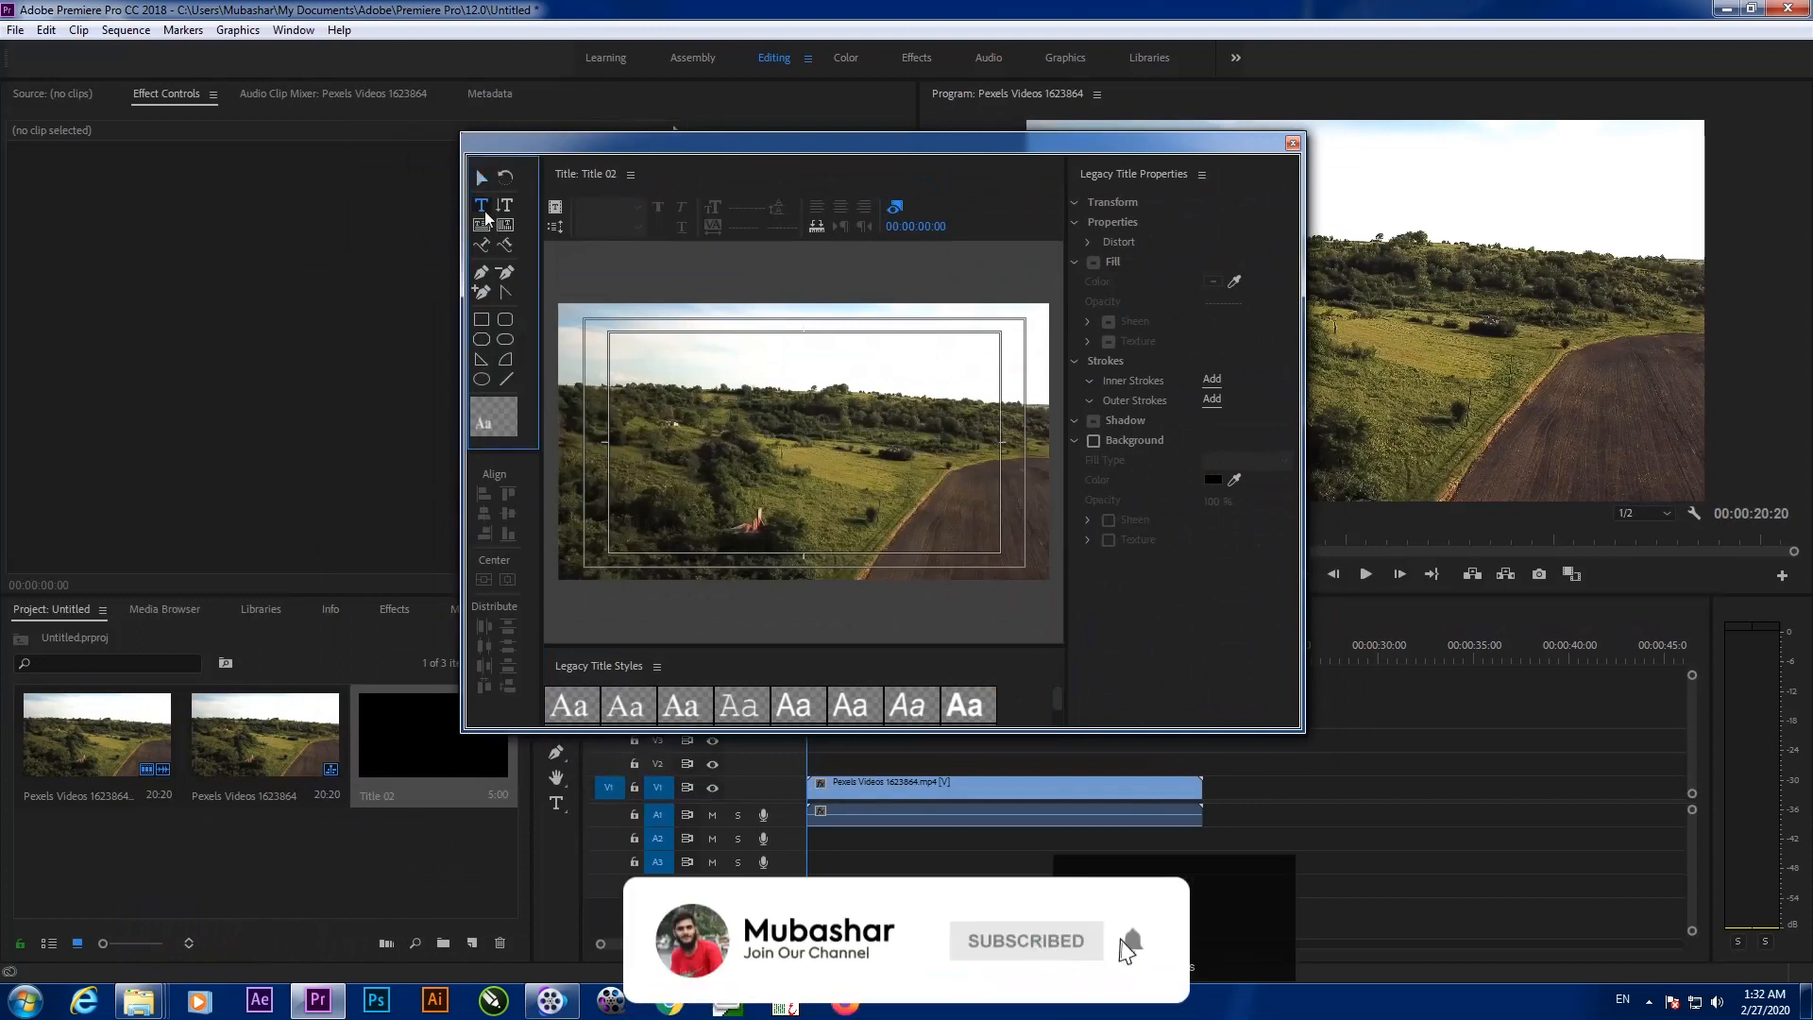
{"action": "left_click", "coordinate": [740, 457]}
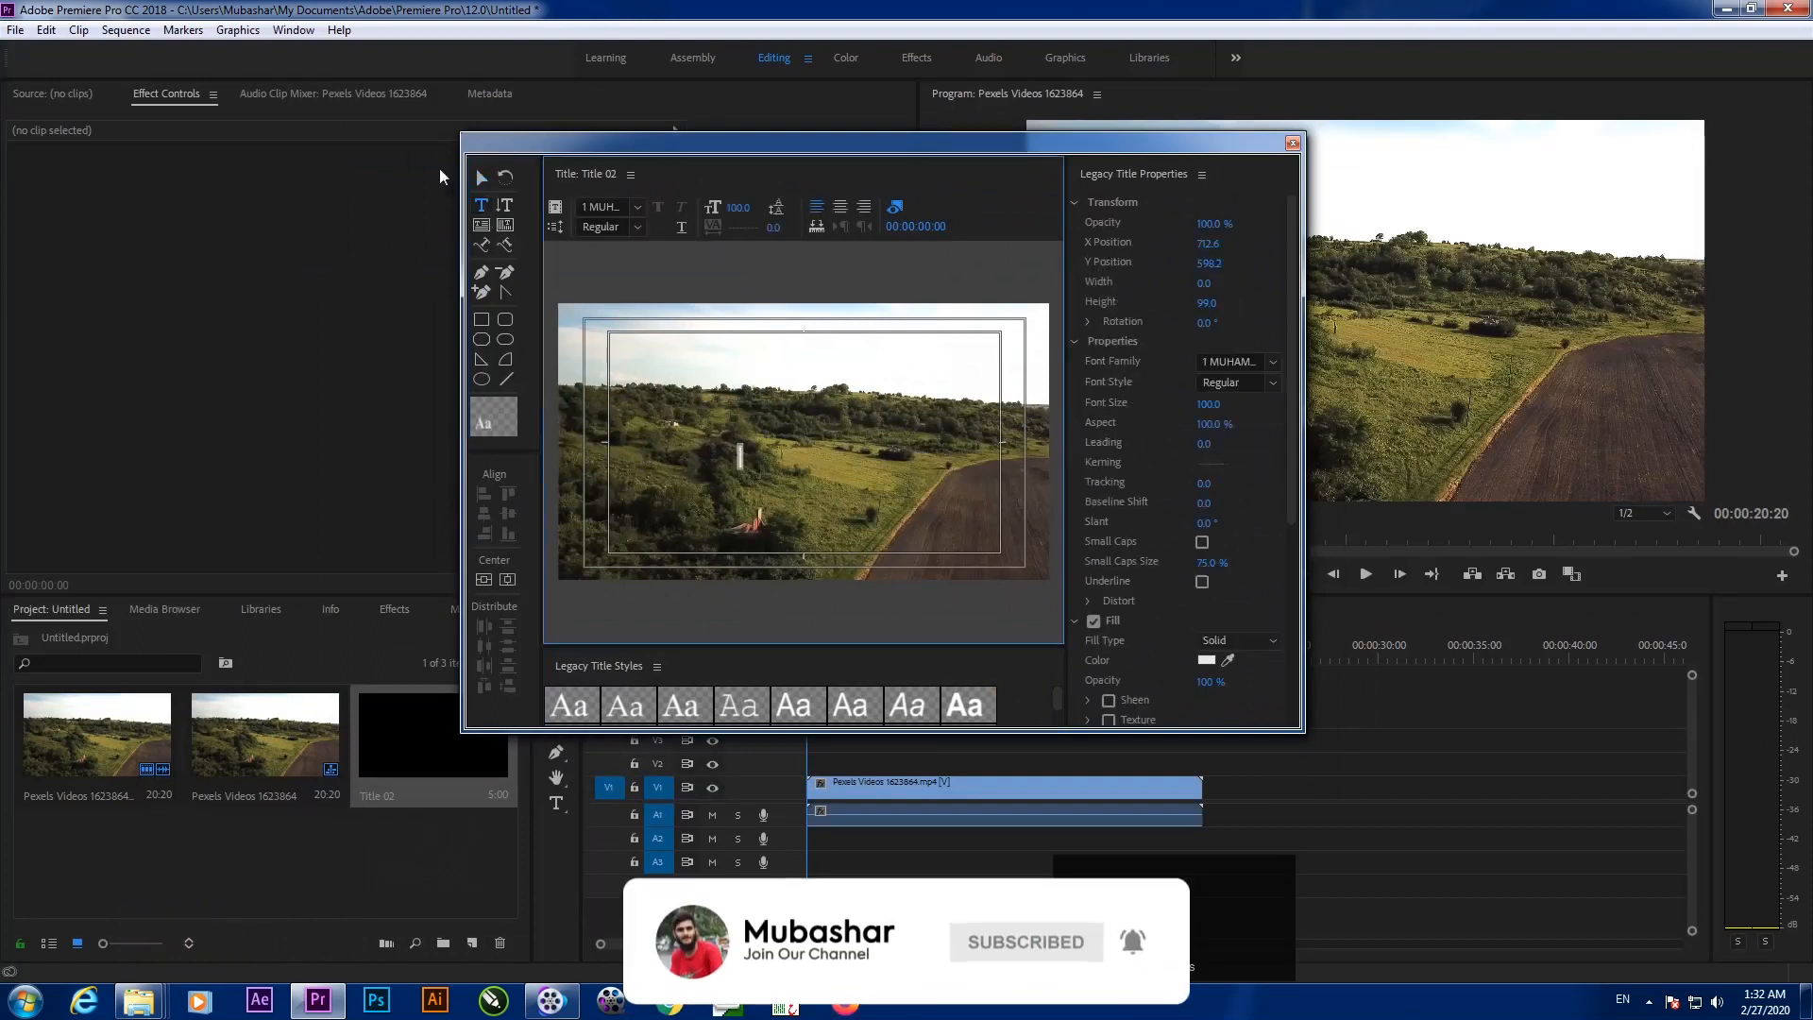
{"action": "key", "text": "shift"}
{"action": "type", "text": "U"}
{"action": "key", "text": "BackSpace"}
{"action": "key", "text": "m"}
{"action": "key", "text": "u"}
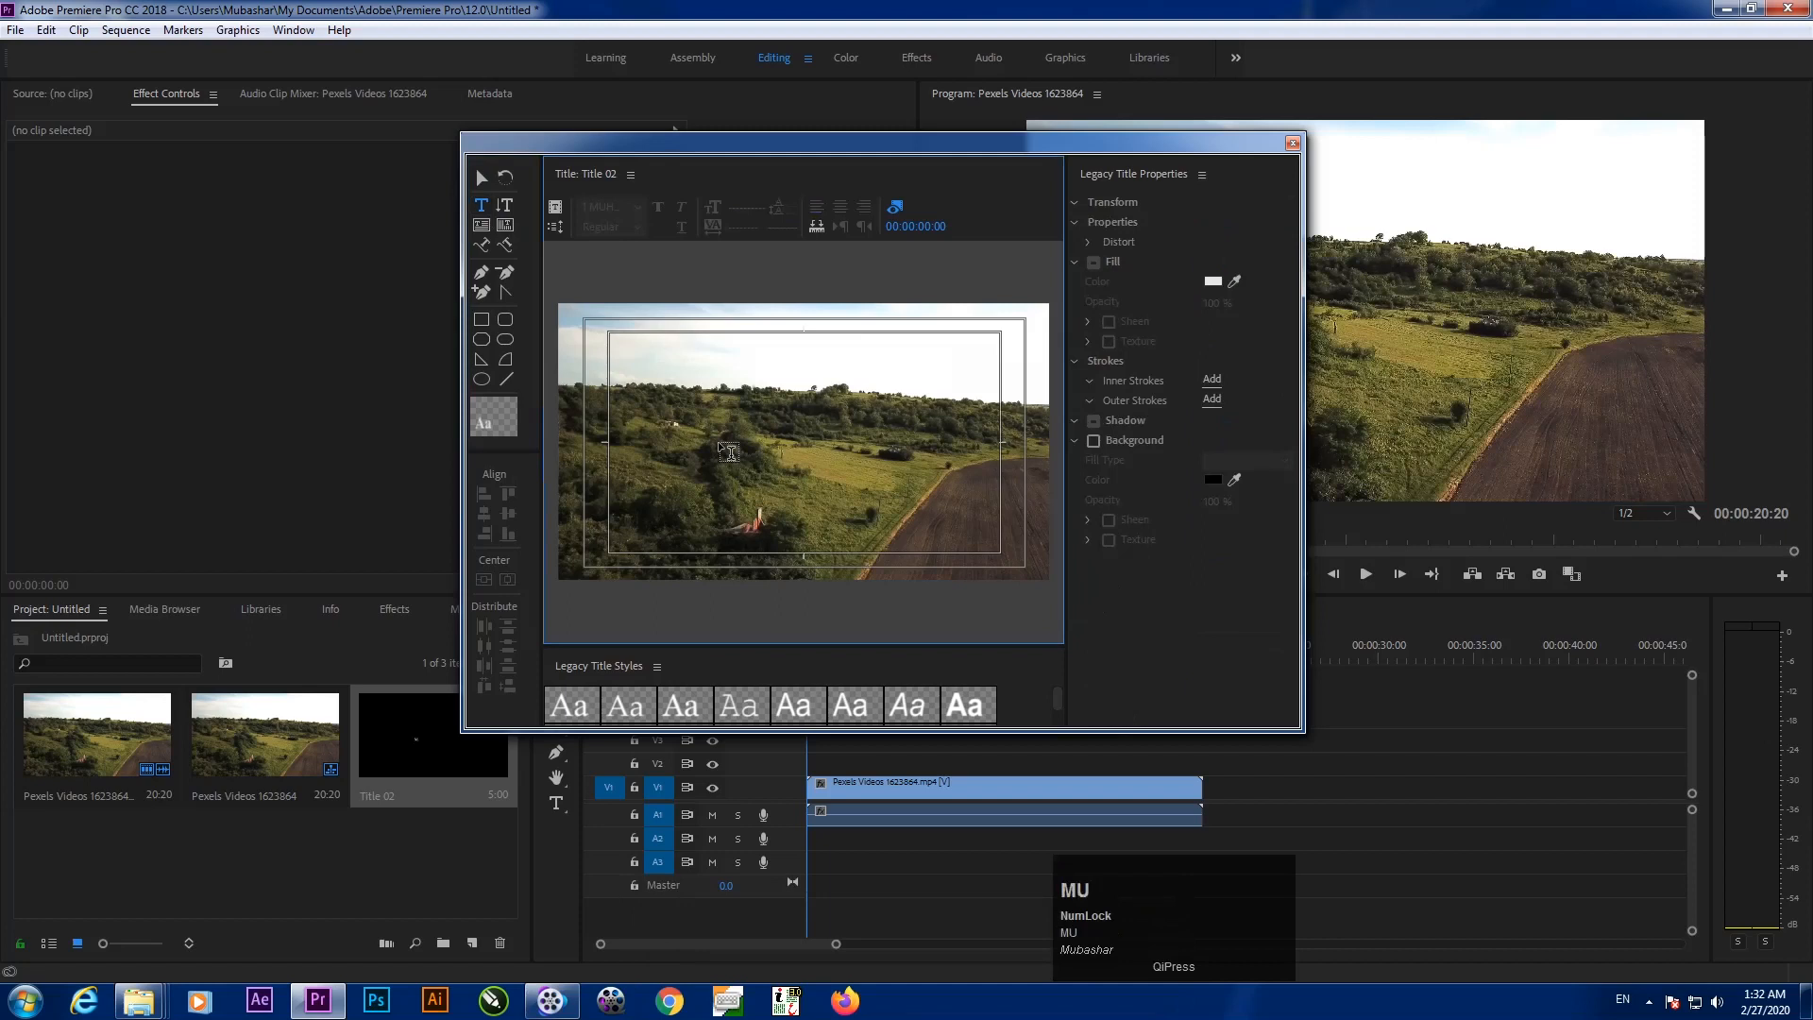
{"action": "key", "text": "b"}
{"action": "key", "text": "a"}
{"action": "key", "text": "r"}
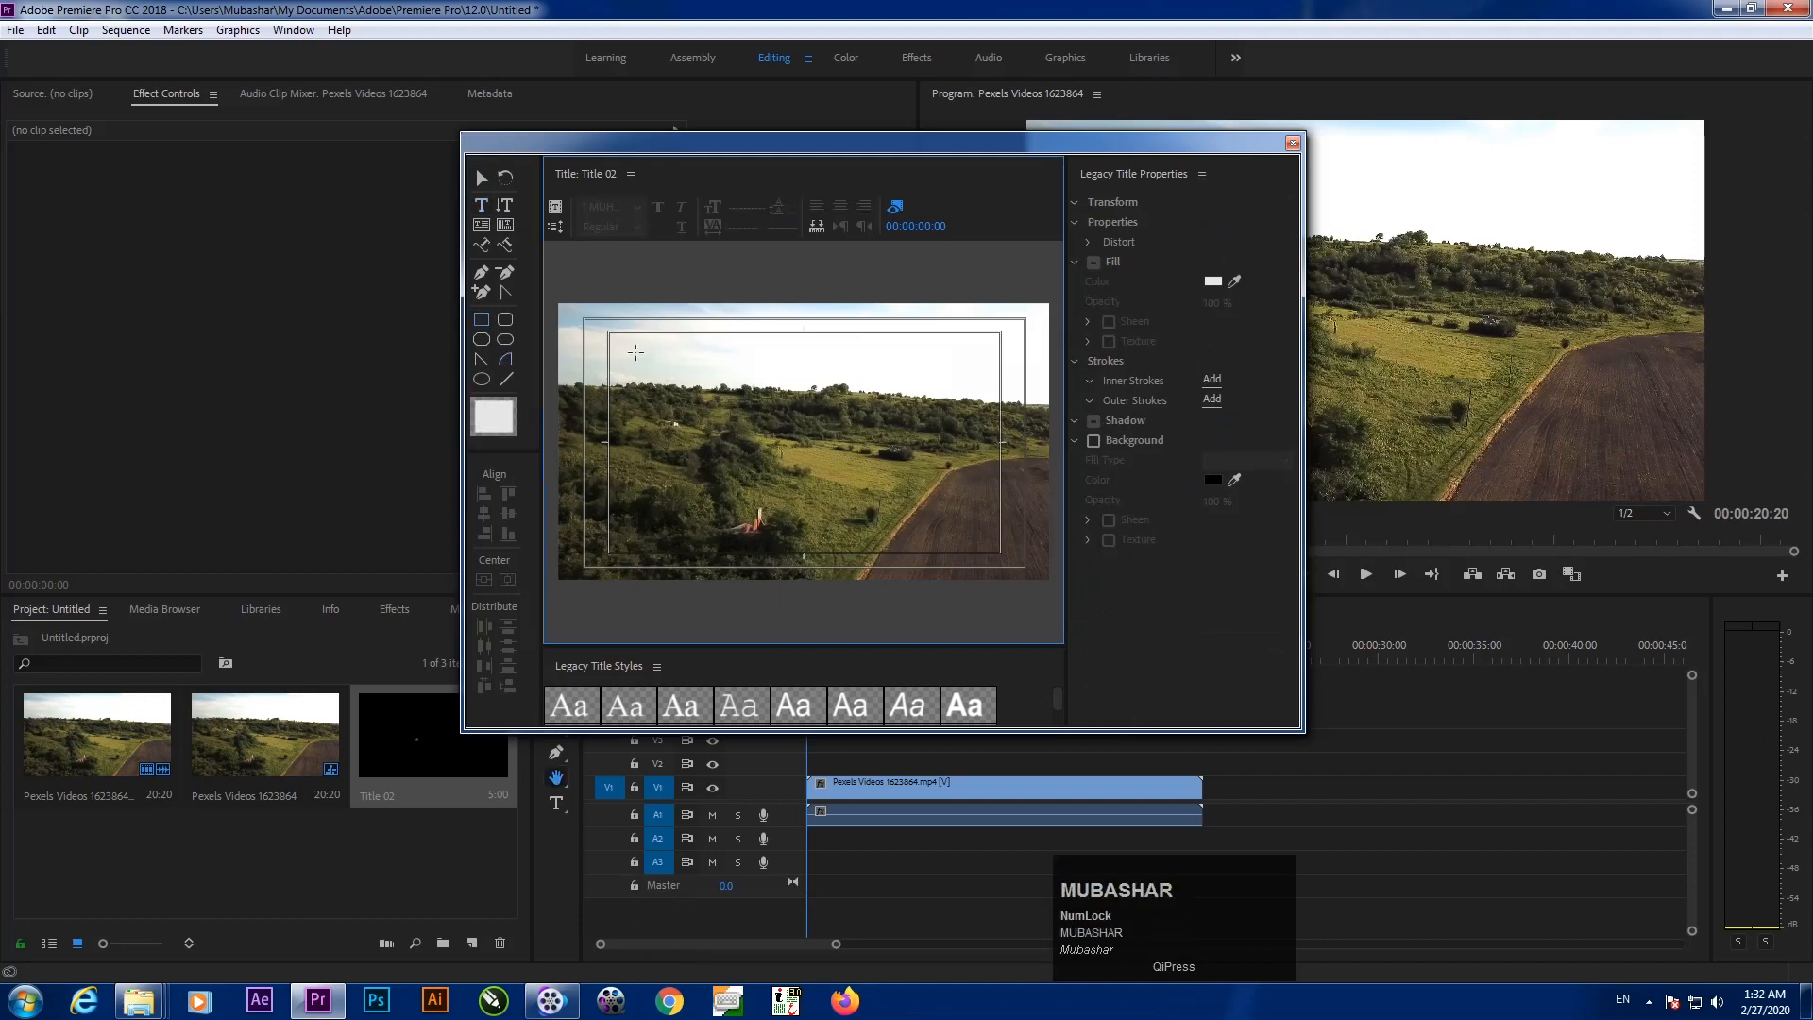
Type 'mubashar' on the canvas and enlarge the text box to about 343.3 size
{"action": "left_click", "coordinate": [481, 178]}
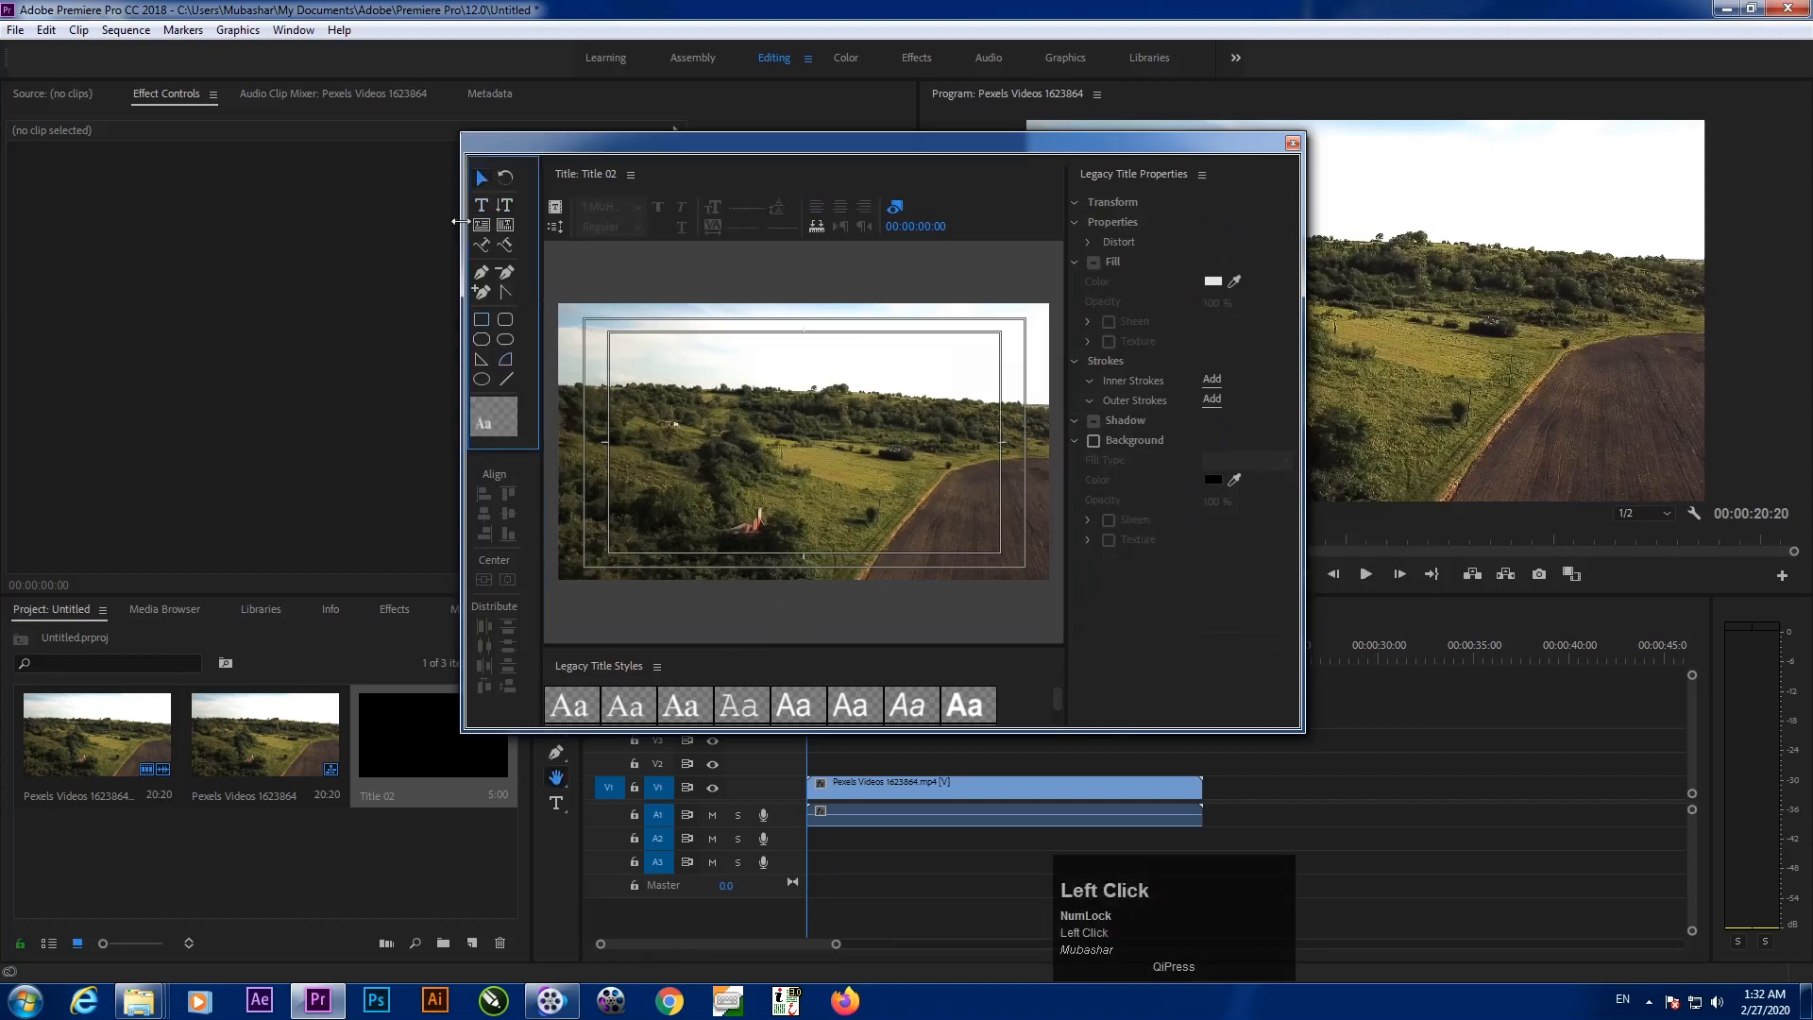
{"action": "left_click", "coordinate": [482, 205]}
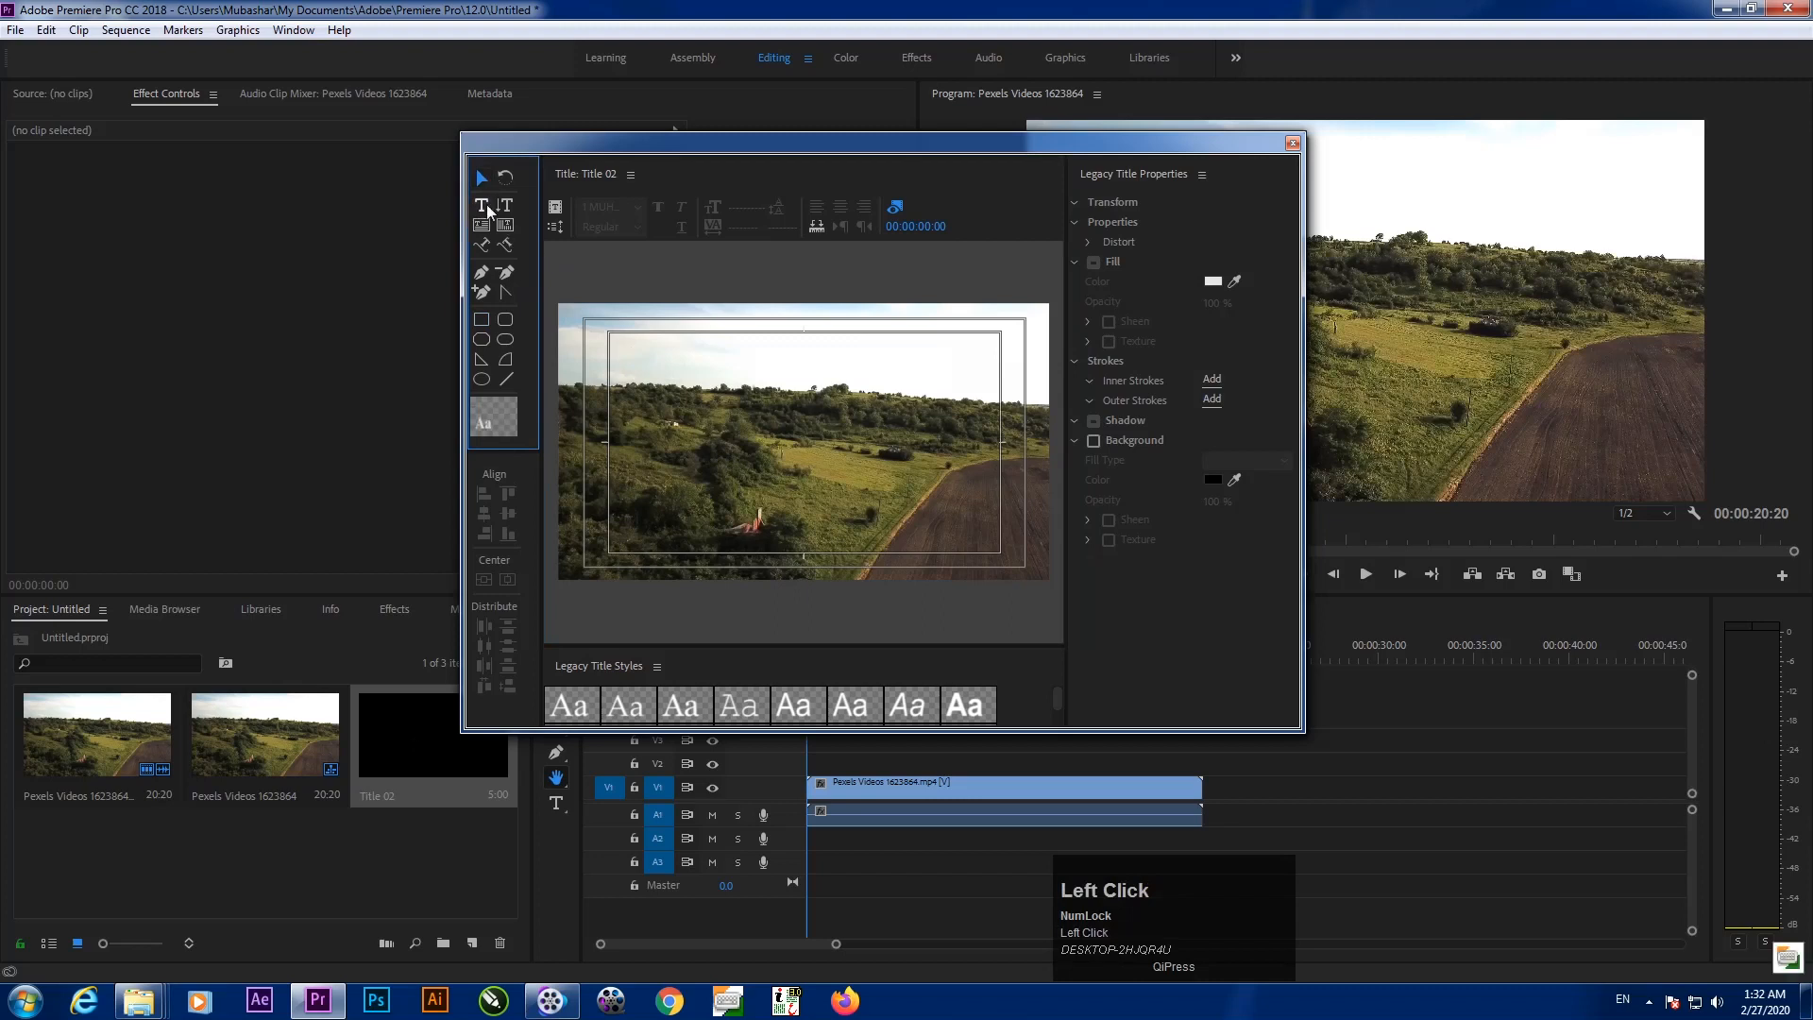
{"action": "left_click", "coordinate": [843, 434]}
{"action": "type", "text": "mubashar"}
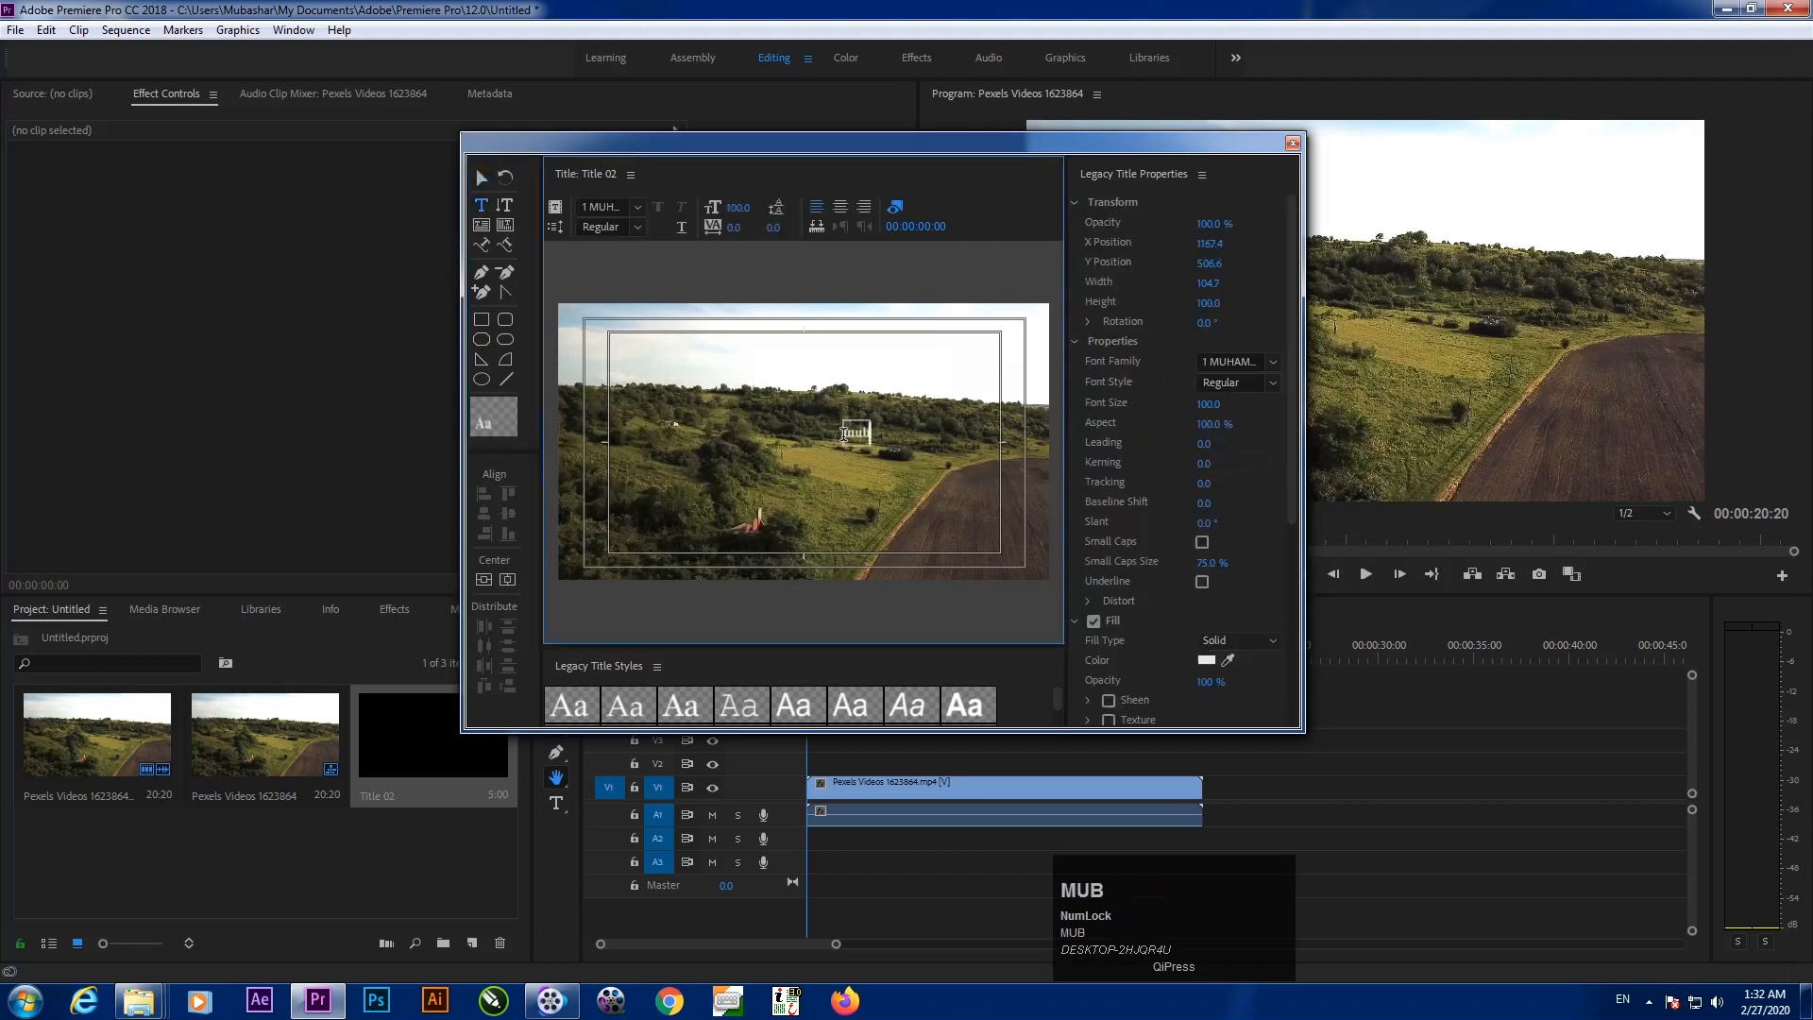
{"action": "left_click", "coordinate": [481, 177]}
{"action": "left_click_drag", "start_coordinate": [841, 448], "coordinate": [743, 472]}
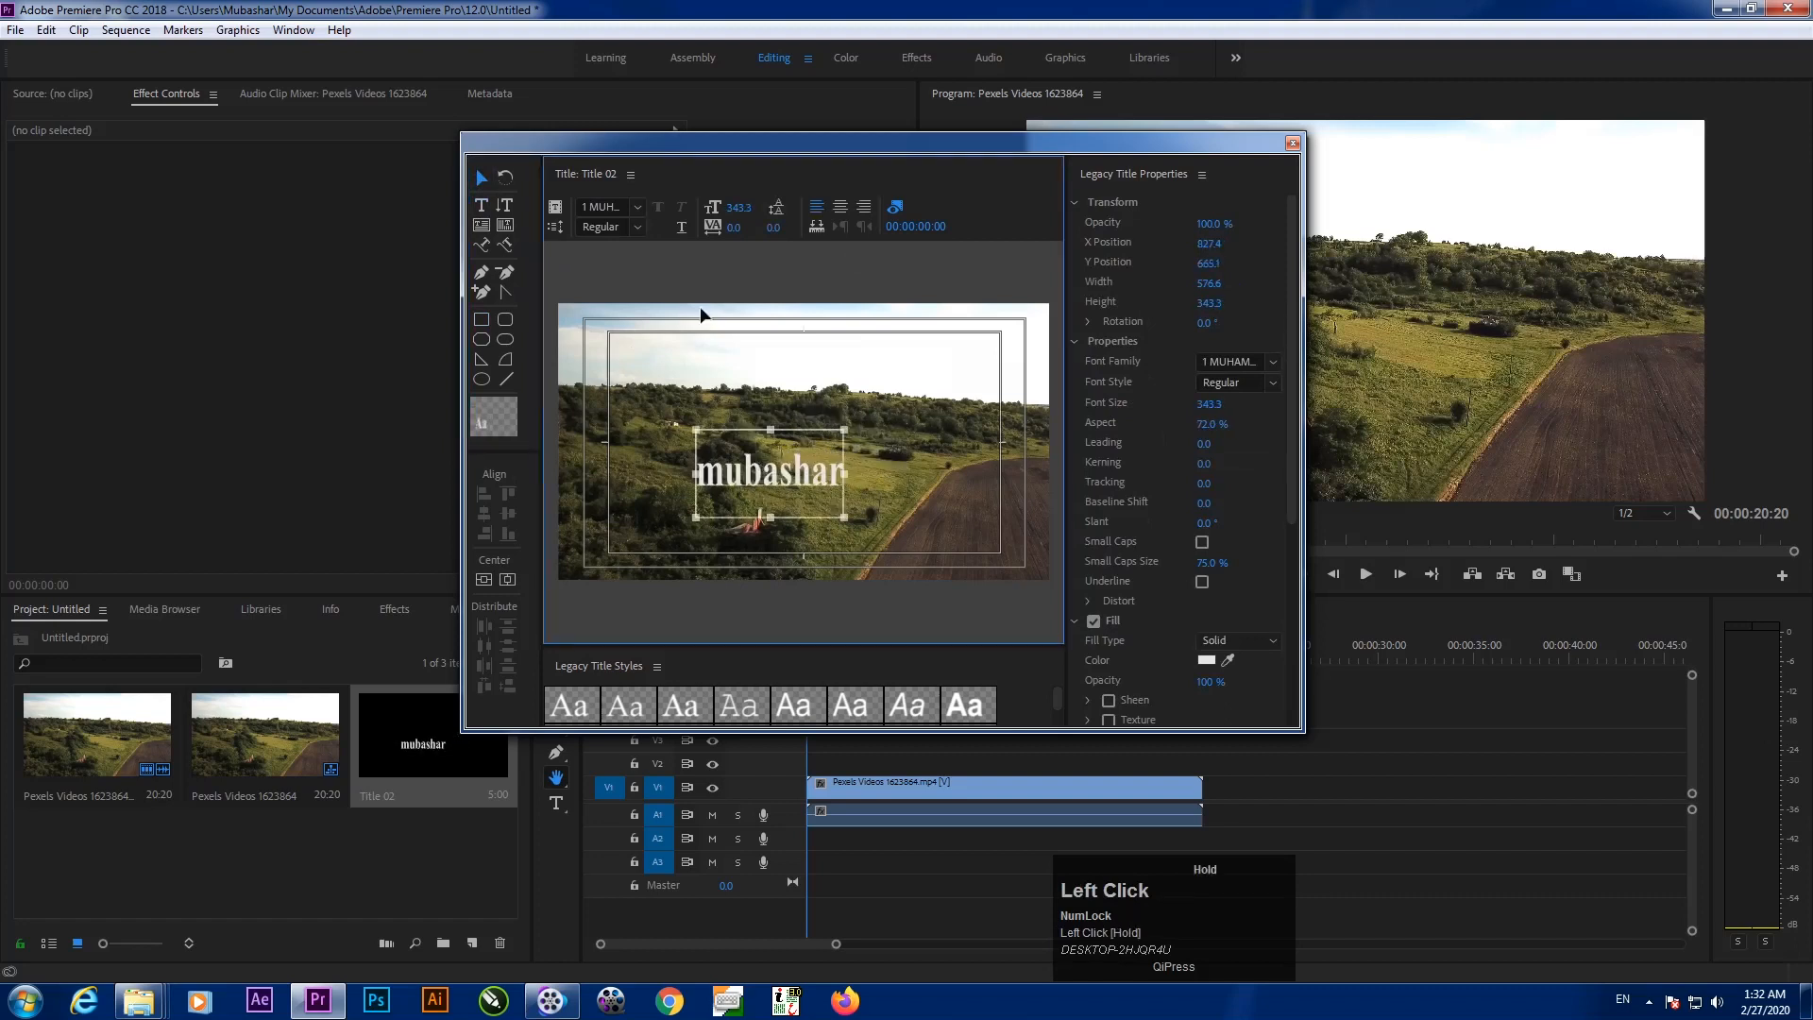
Set the title's font family to Uni Sans with the Thin CAPS style
{"action": "left_click", "coordinate": [617, 209]}
{"action": "type", "text": "Uni Sans"}
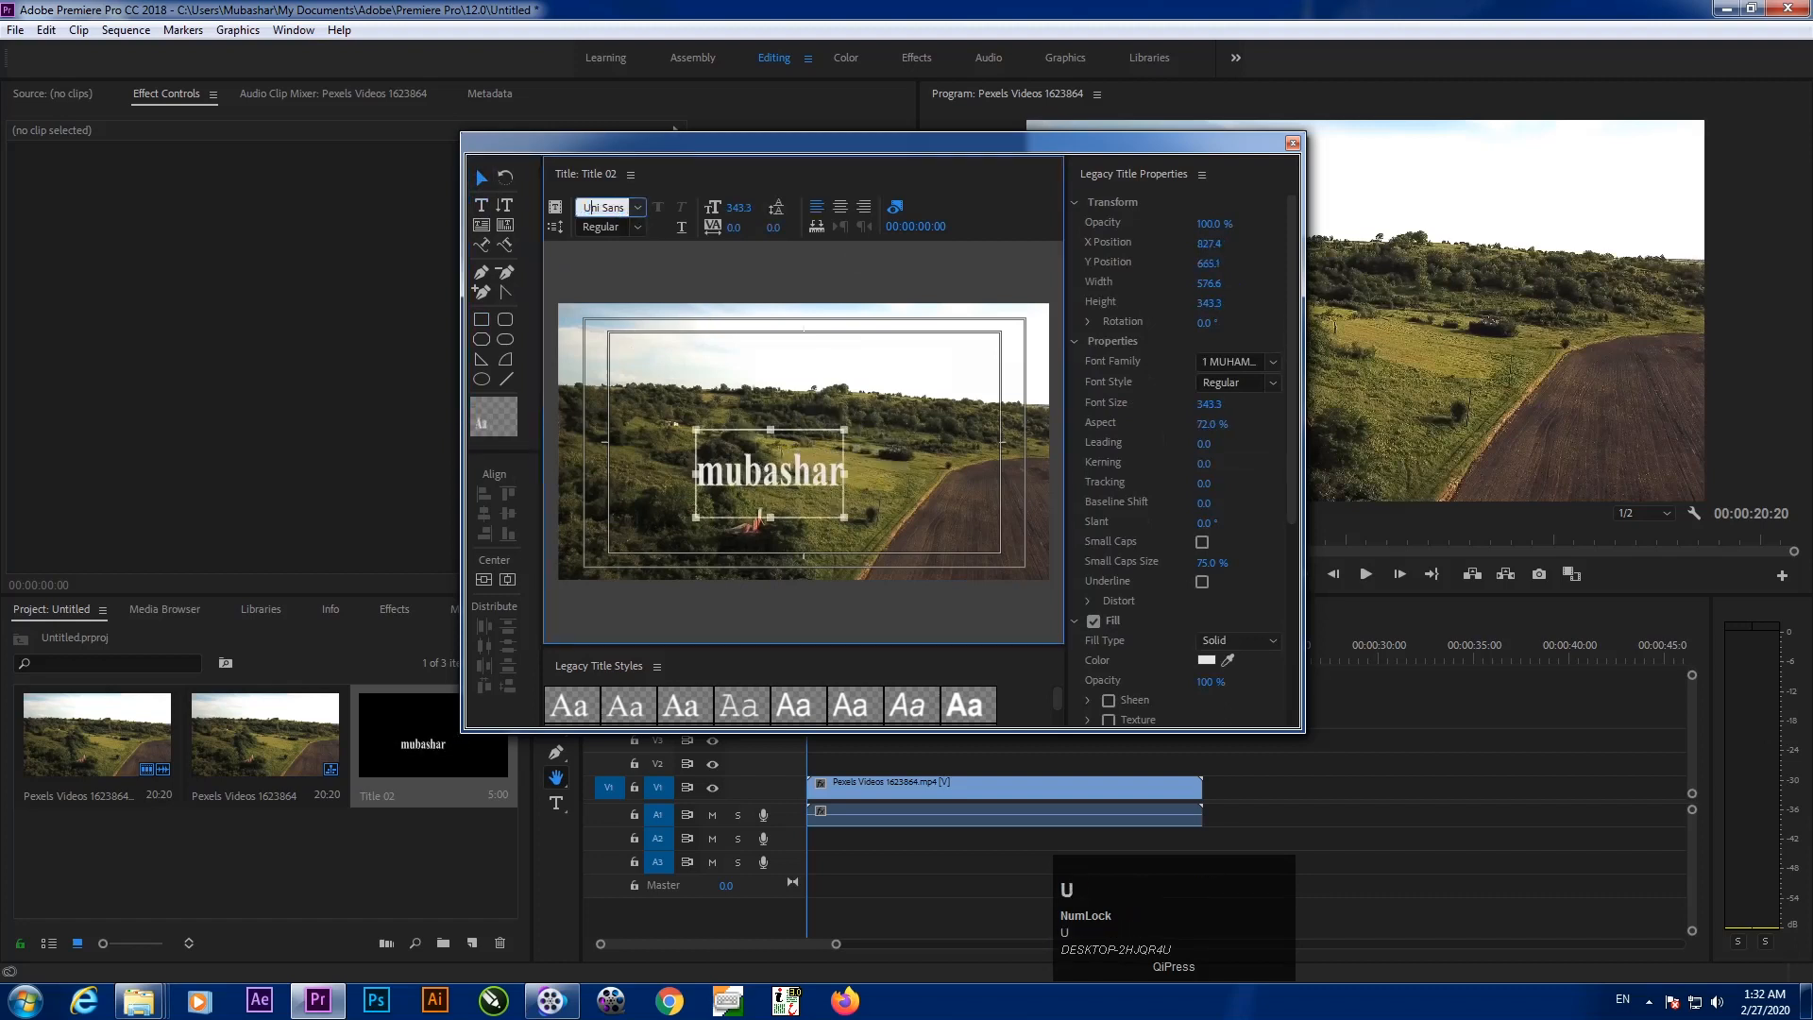
{"action": "left_click", "coordinate": [635, 227]}
{"action": "left_click", "coordinate": [641, 208]}
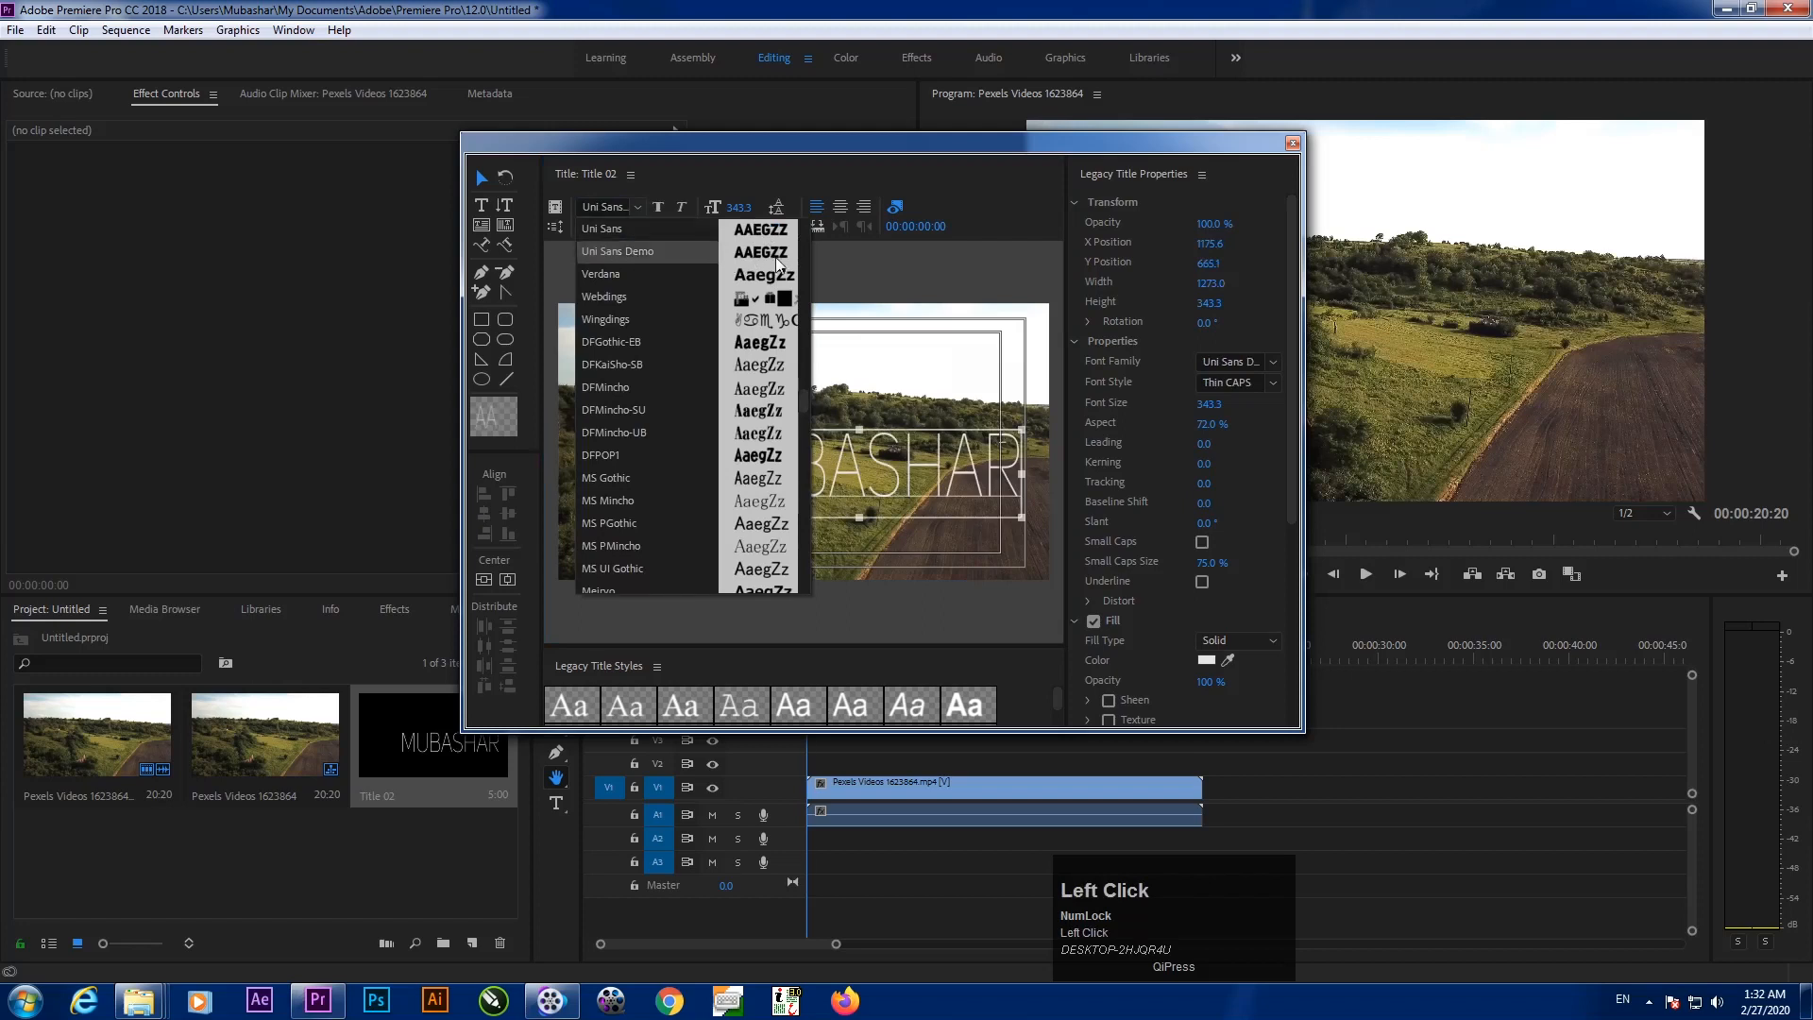
Switch MUBASHAR to Uni Sans Demo Heavy CAPS and reposition the text
{"action": "left_click", "coordinate": [646, 247]}
{"action": "left_click", "coordinate": [640, 227]}
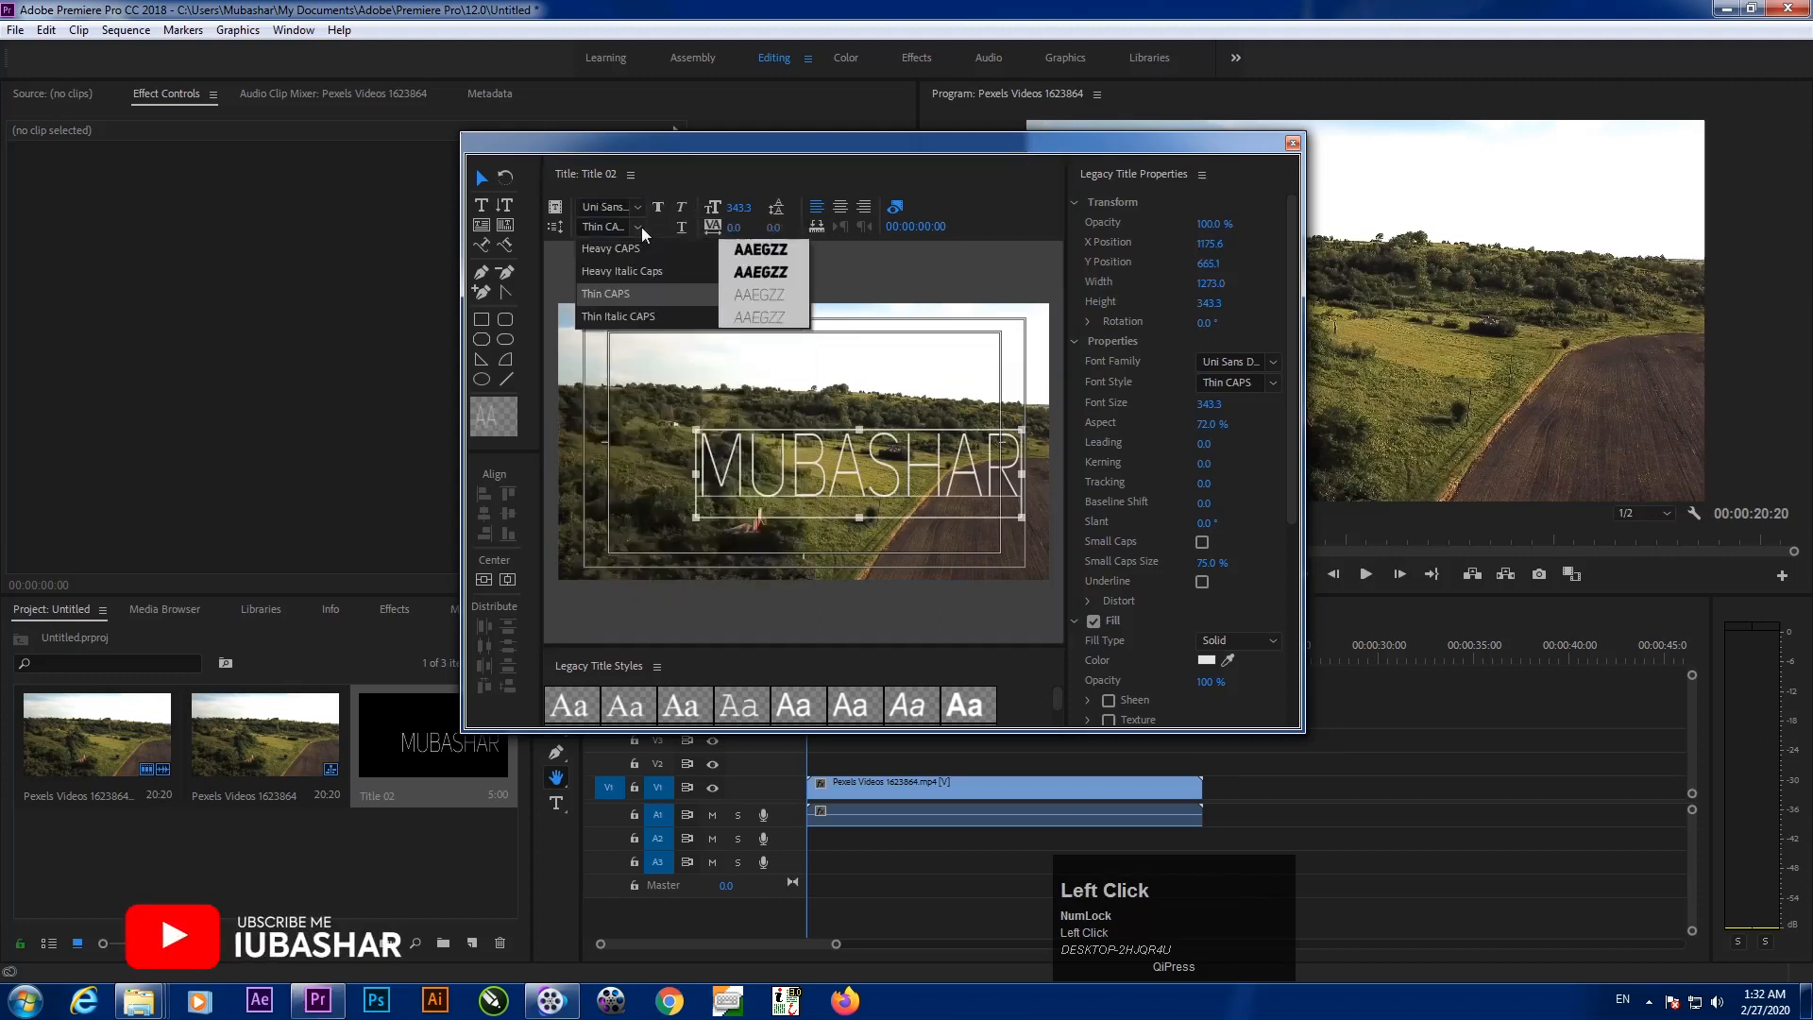
{"action": "left_click", "coordinate": [785, 246]}
{"action": "left_click_drag", "start_coordinate": [848, 495], "coordinate": [687, 434]}
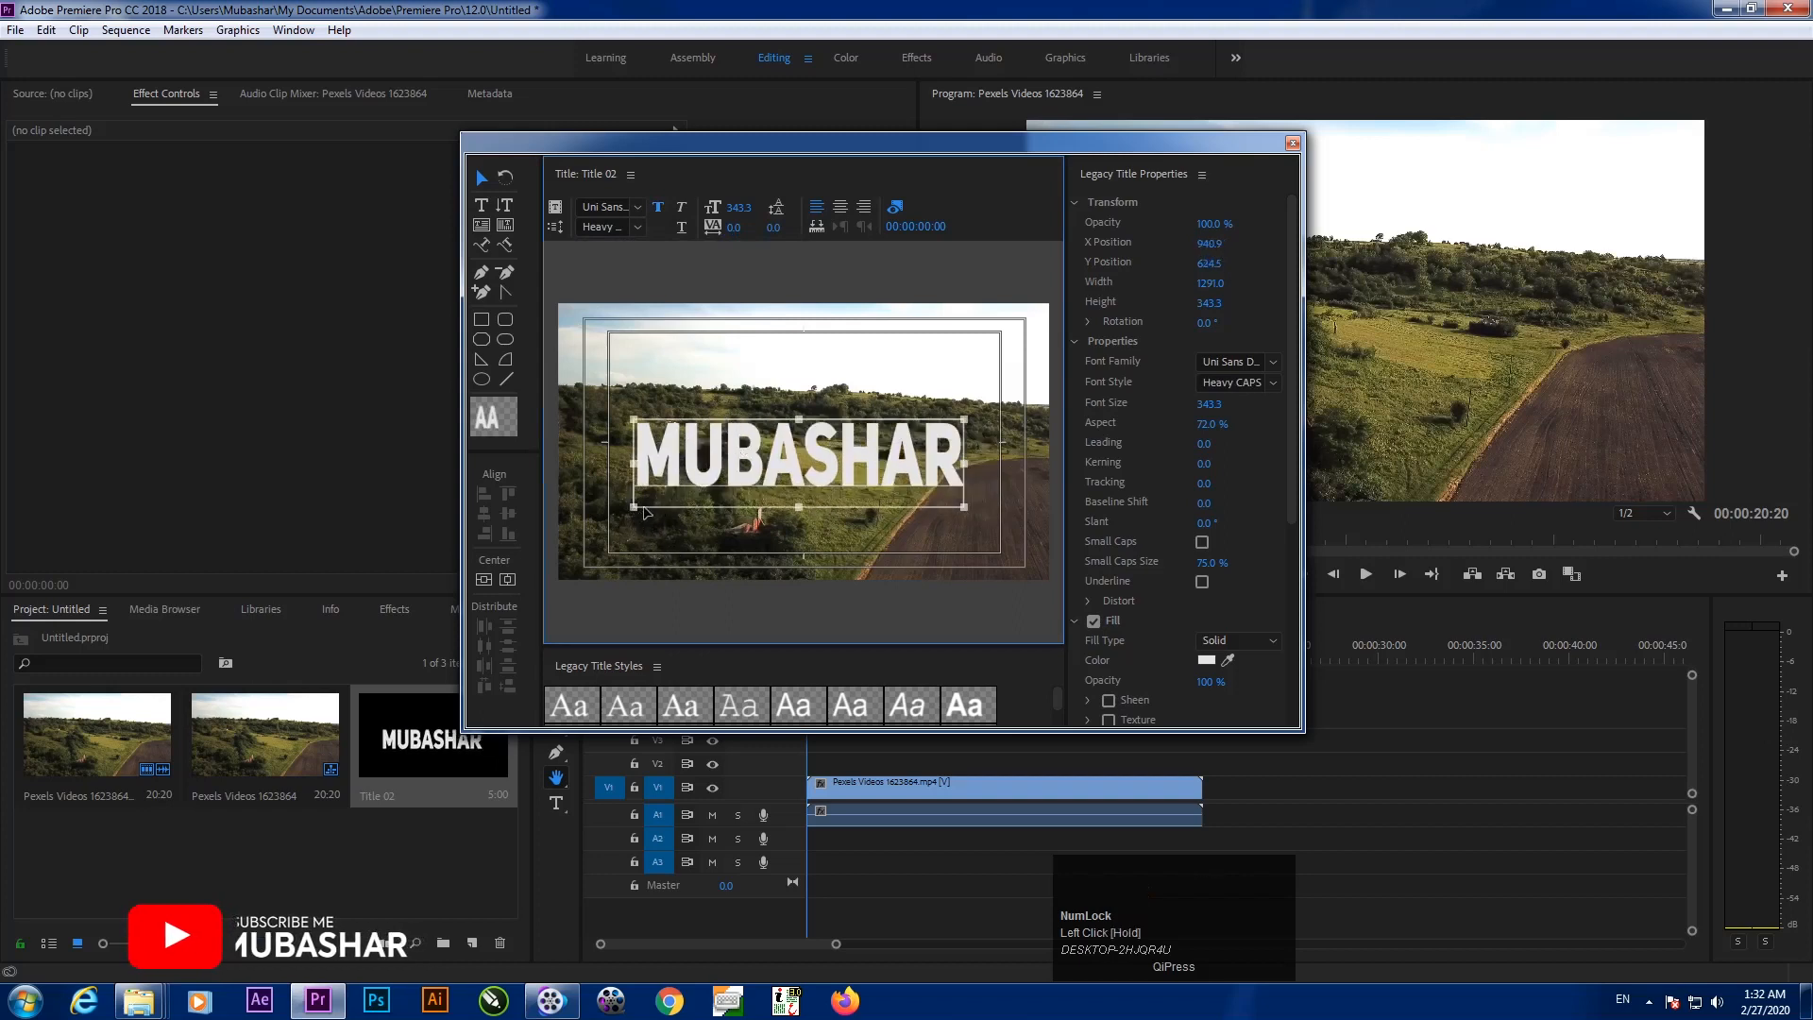
{"action": "left_click_drag", "start_coordinate": [857, 427], "coordinate": [863, 417]}
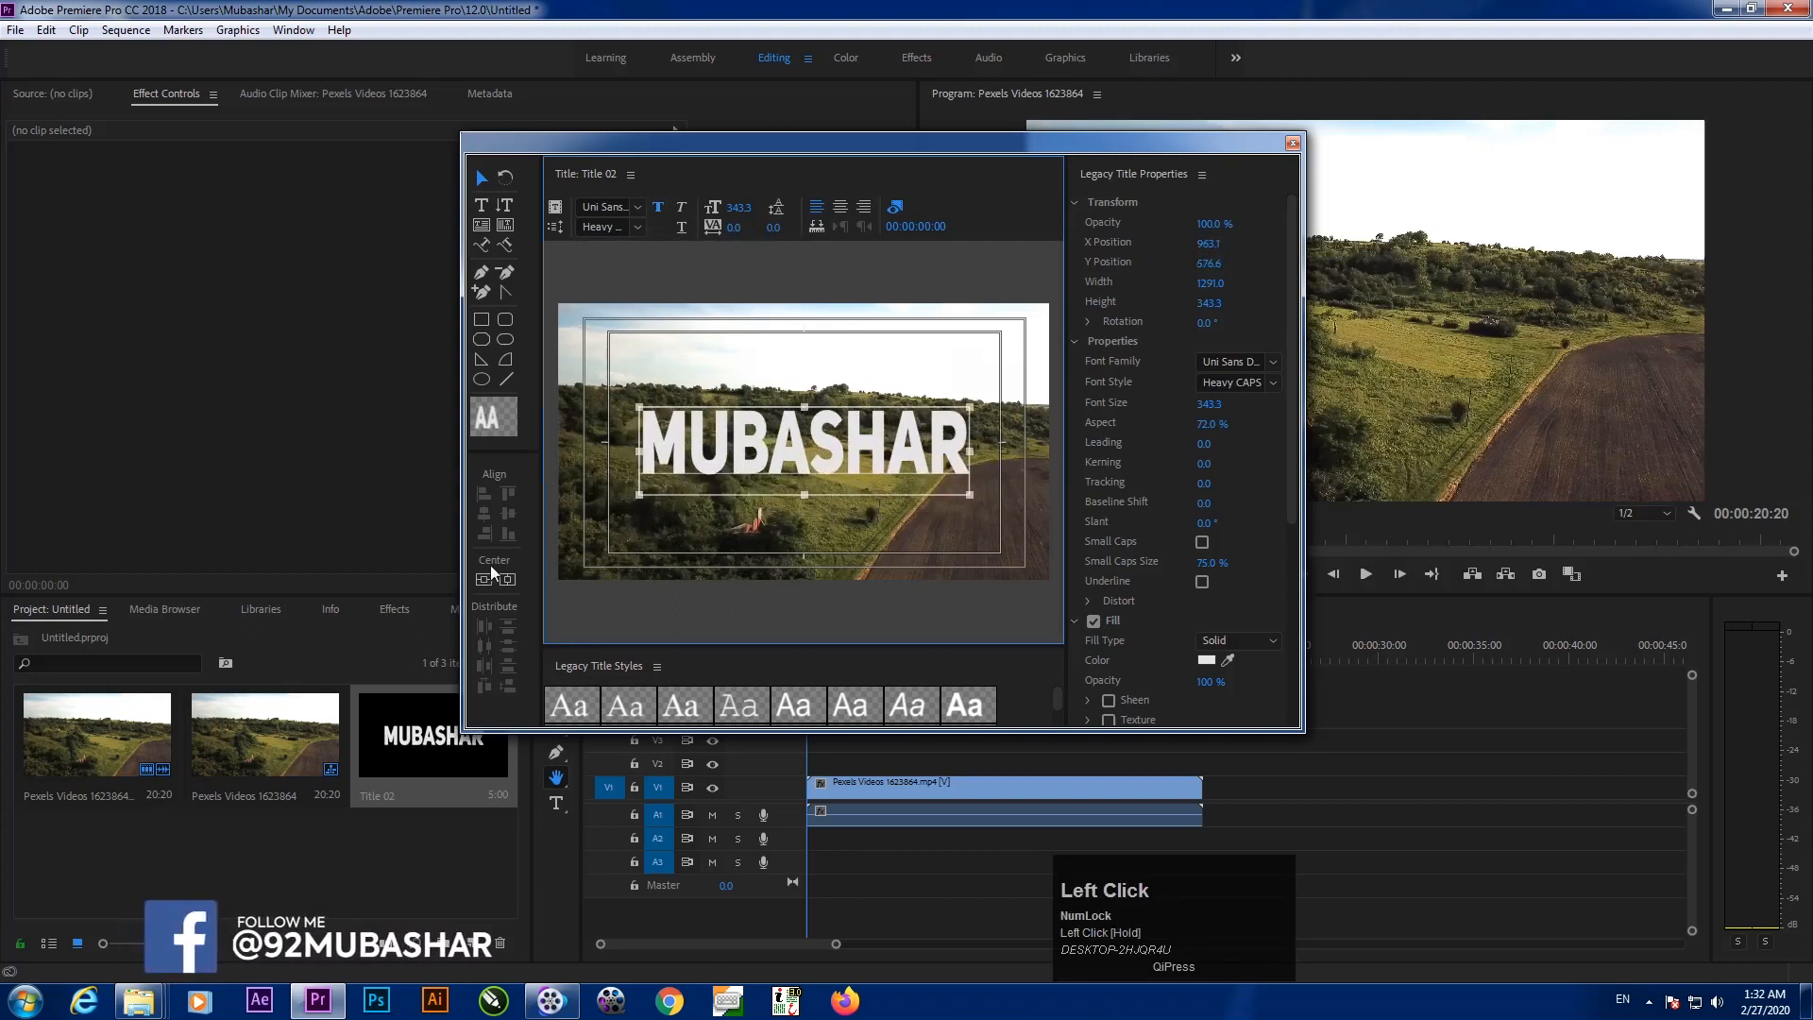
Enlarge MUBASHAR to 439.9, centre it both ways, and bring up the fill colour picker
{"action": "left_click", "coordinate": [485, 580]}
{"action": "left_click", "coordinate": [507, 579]}
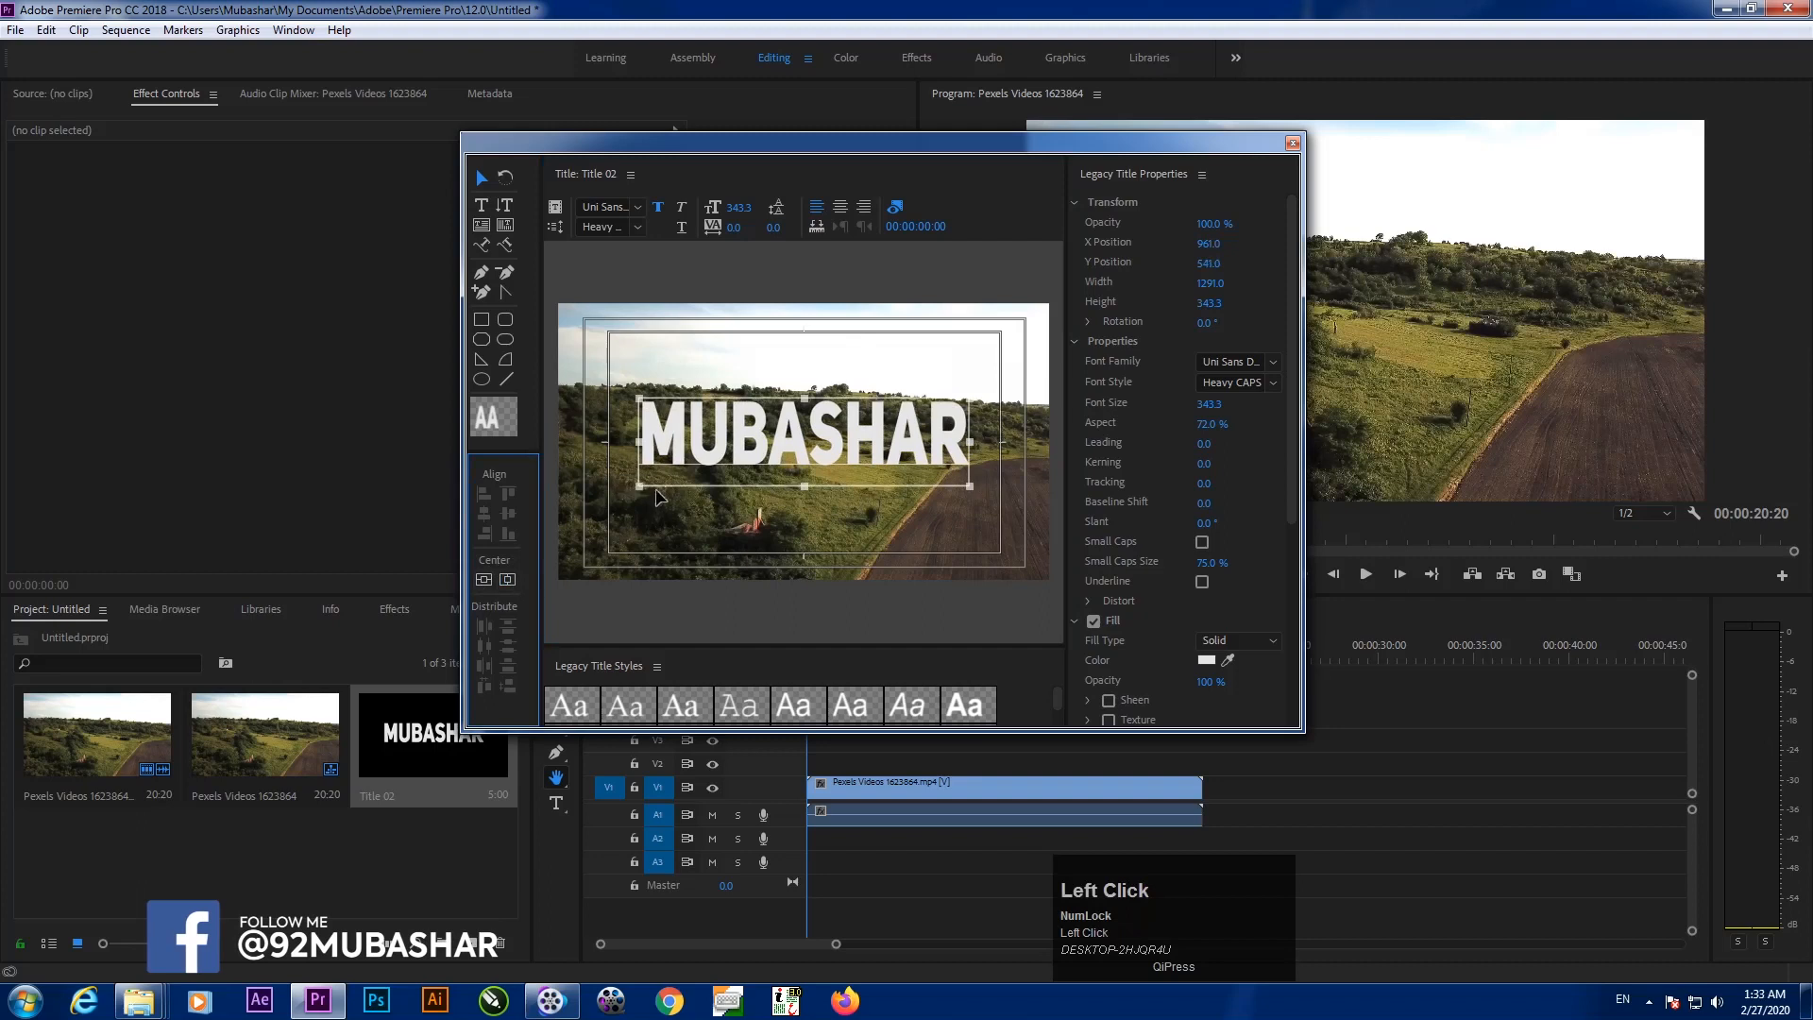
{"action": "left_click_drag", "start_coordinate": [640, 486], "coordinate": [568, 532]}
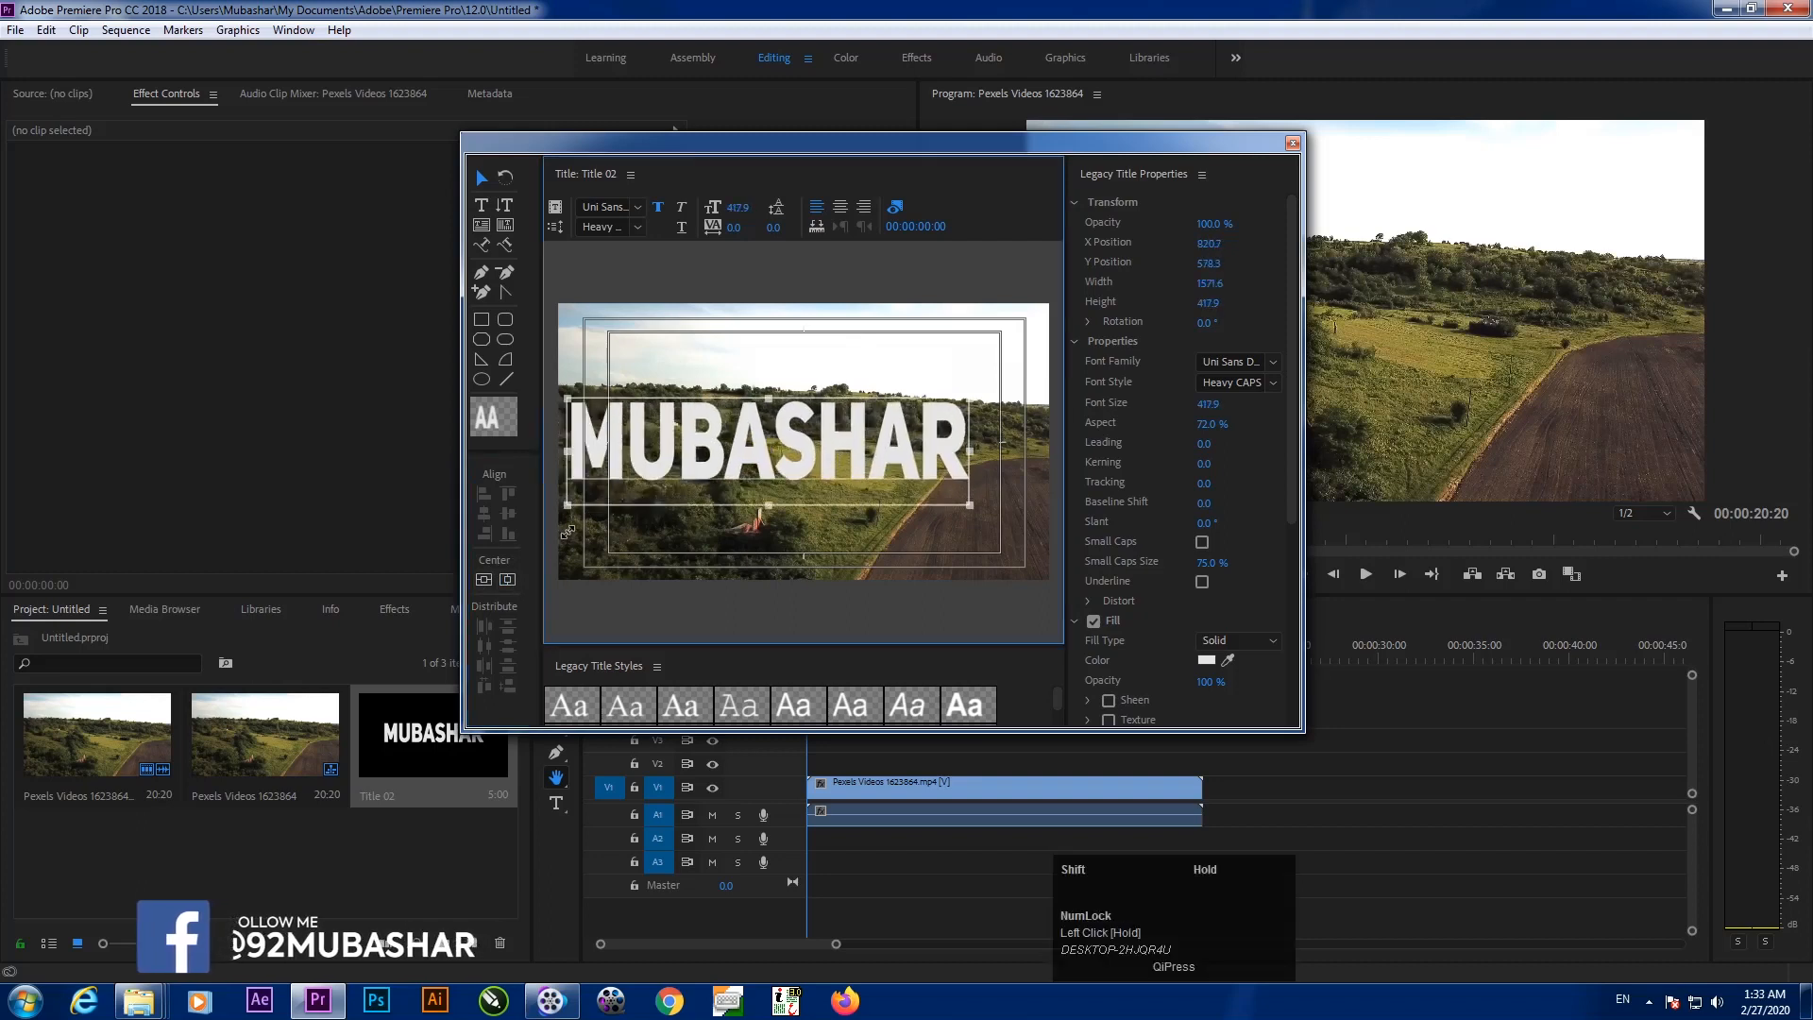
{"action": "left_click", "coordinate": [483, 579]}
{"action": "left_click", "coordinate": [507, 579]}
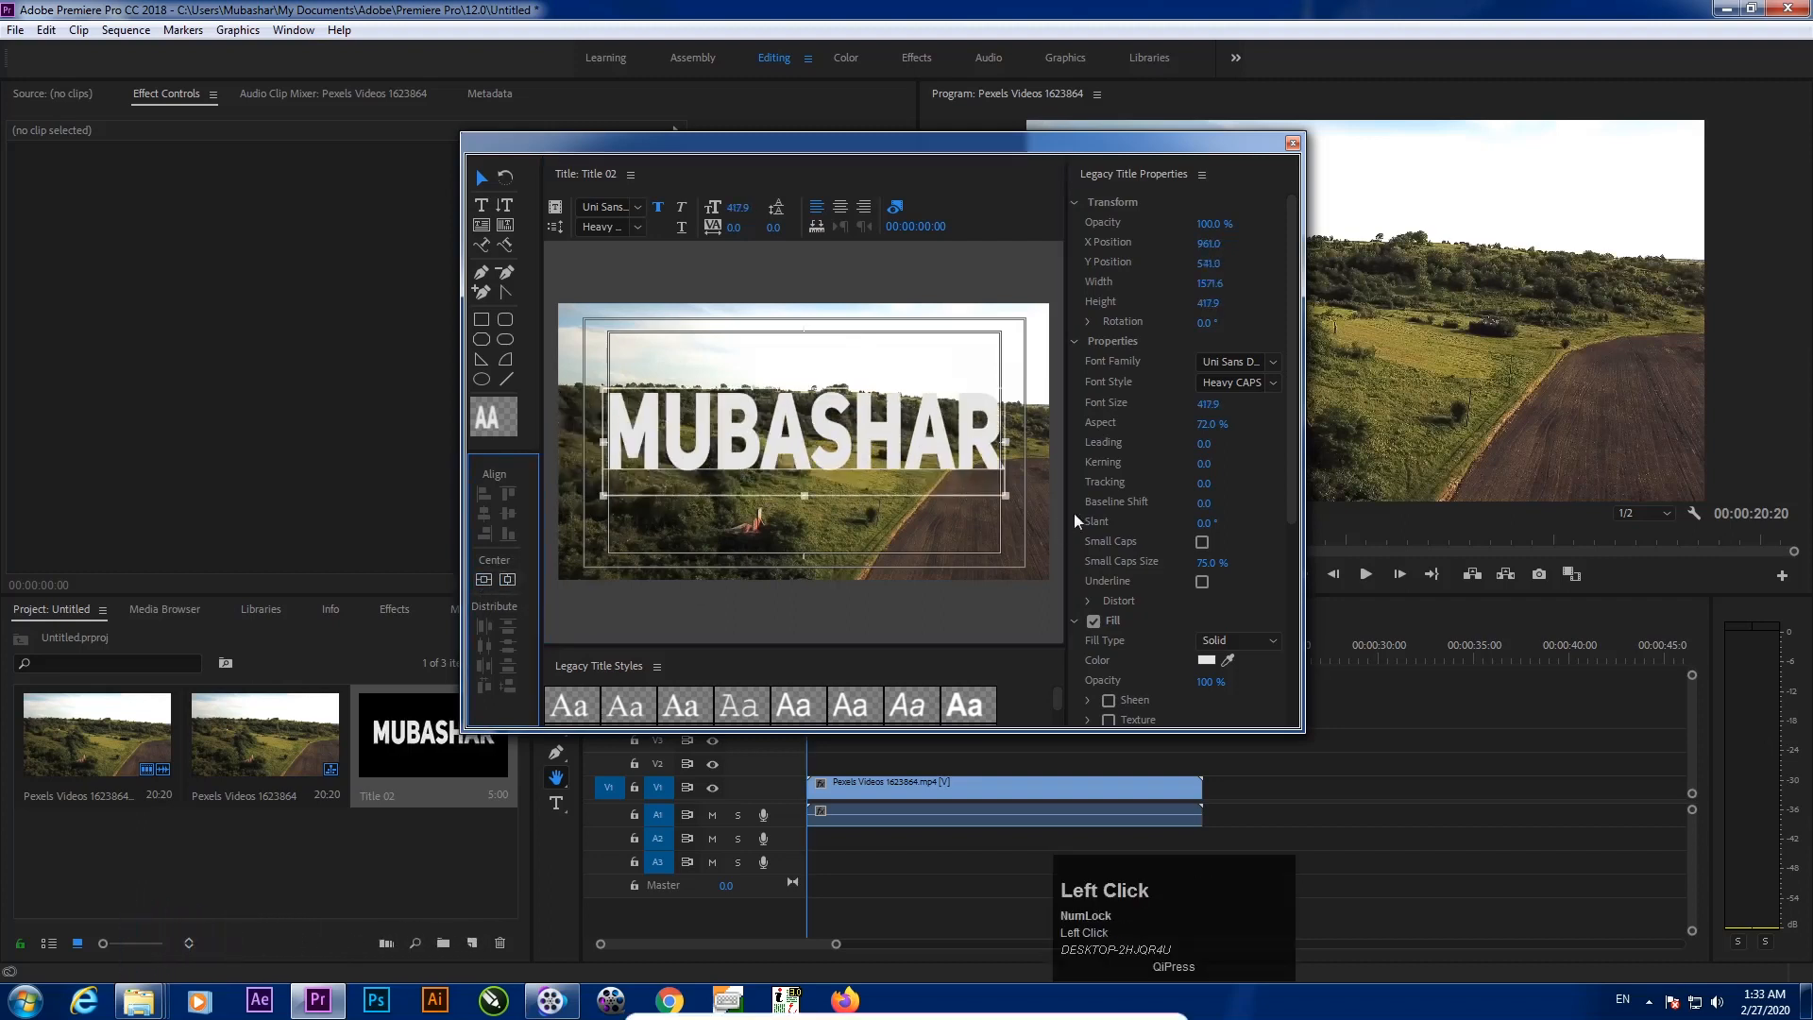
{"action": "left_click_drag", "start_coordinate": [1208, 404], "coordinate": [1230, 404]}
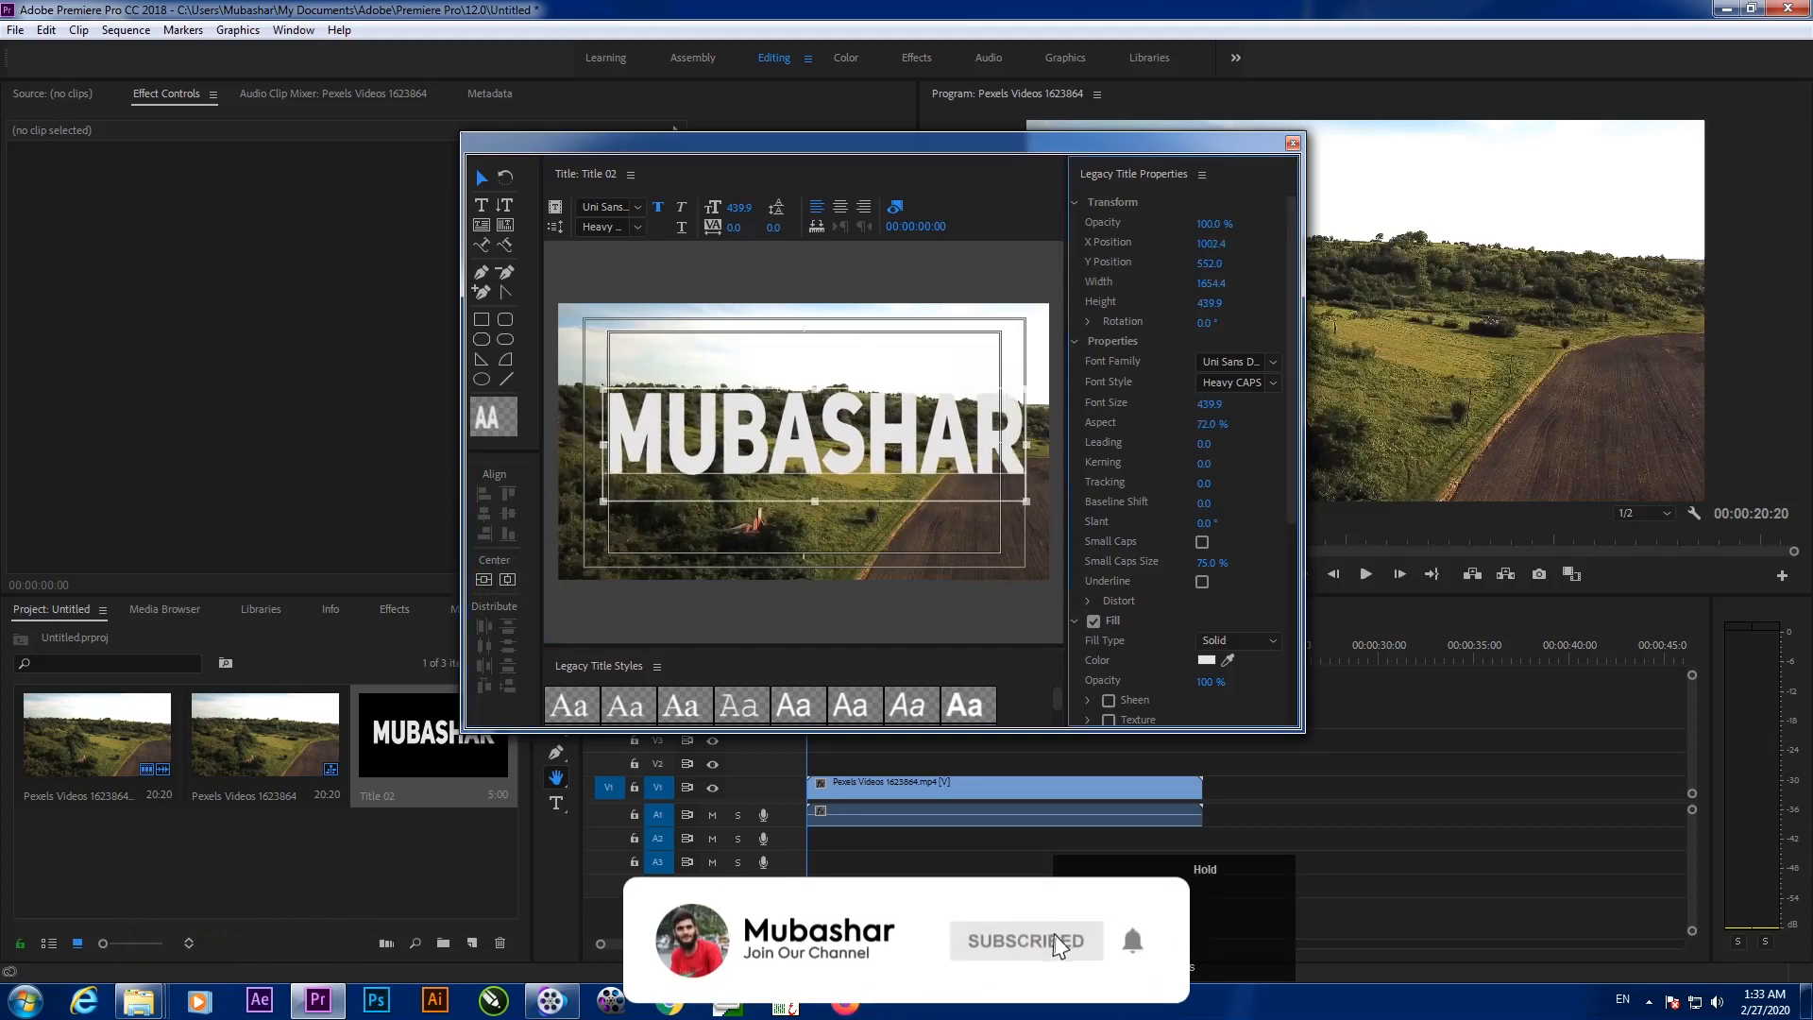
{"action": "left_click", "coordinate": [485, 579]}
{"action": "left_click", "coordinate": [510, 579]}
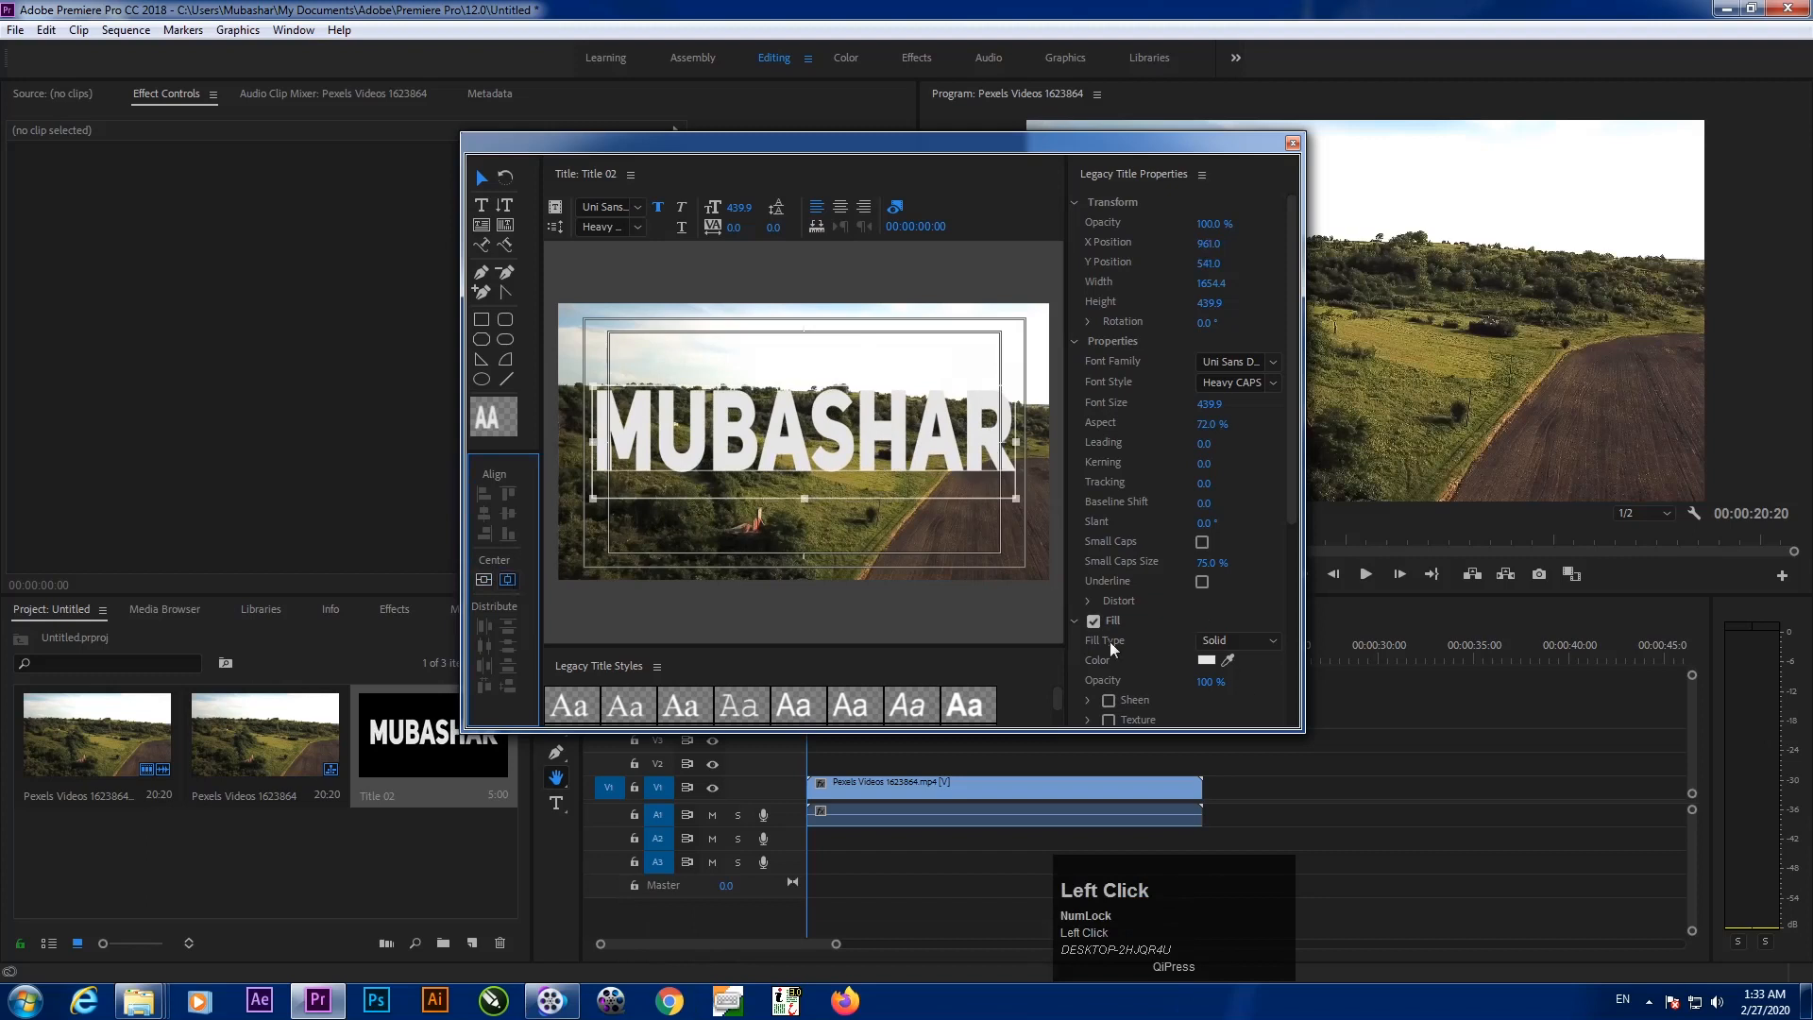
{"action": "left_click", "coordinate": [1206, 660]}
Fill MUBASHAR with FFFFFF white, set font size 450.9, recentre it and close the title editor
{"action": "mouse_move", "coordinate": [755, 490]}
{"action": "left_mouse_down"}
{"action": "mouse_move", "coordinate": [689, 661]}
{"action": "mouse_move", "coordinate": [631, 700]}
{"action": "left_mouse_up"}
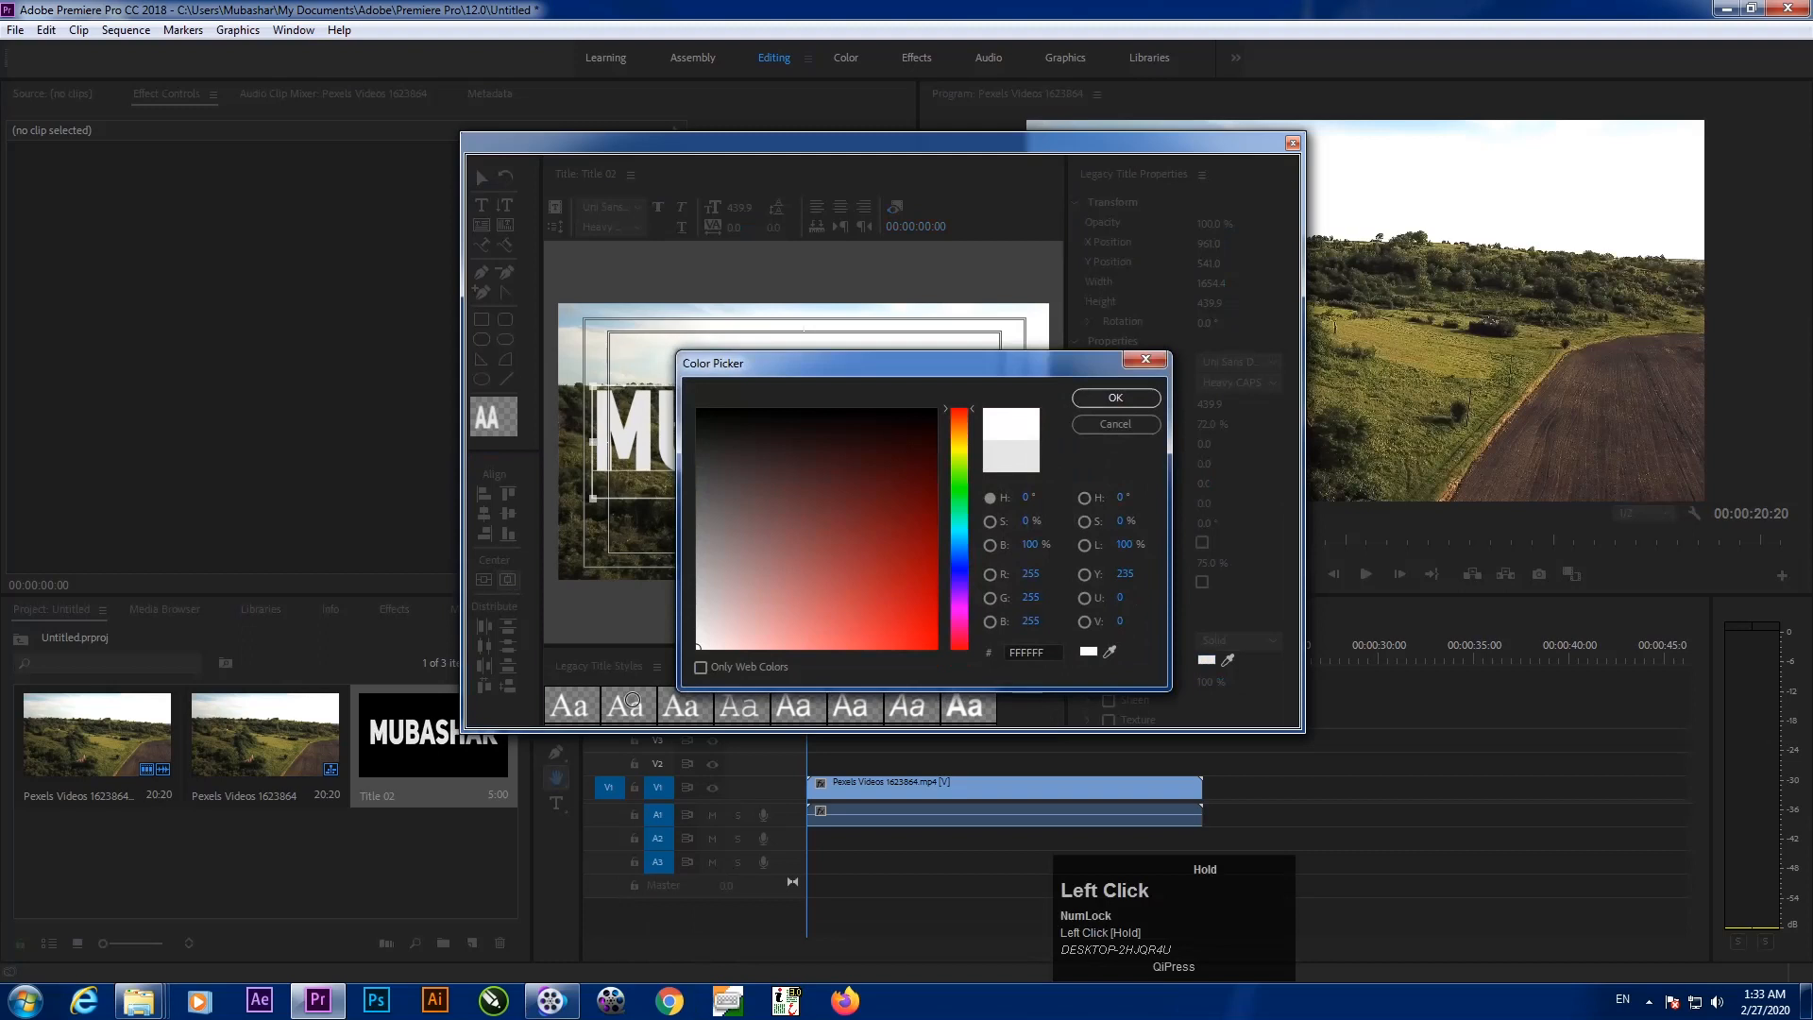
{"action": "left_click", "coordinate": [1116, 399]}
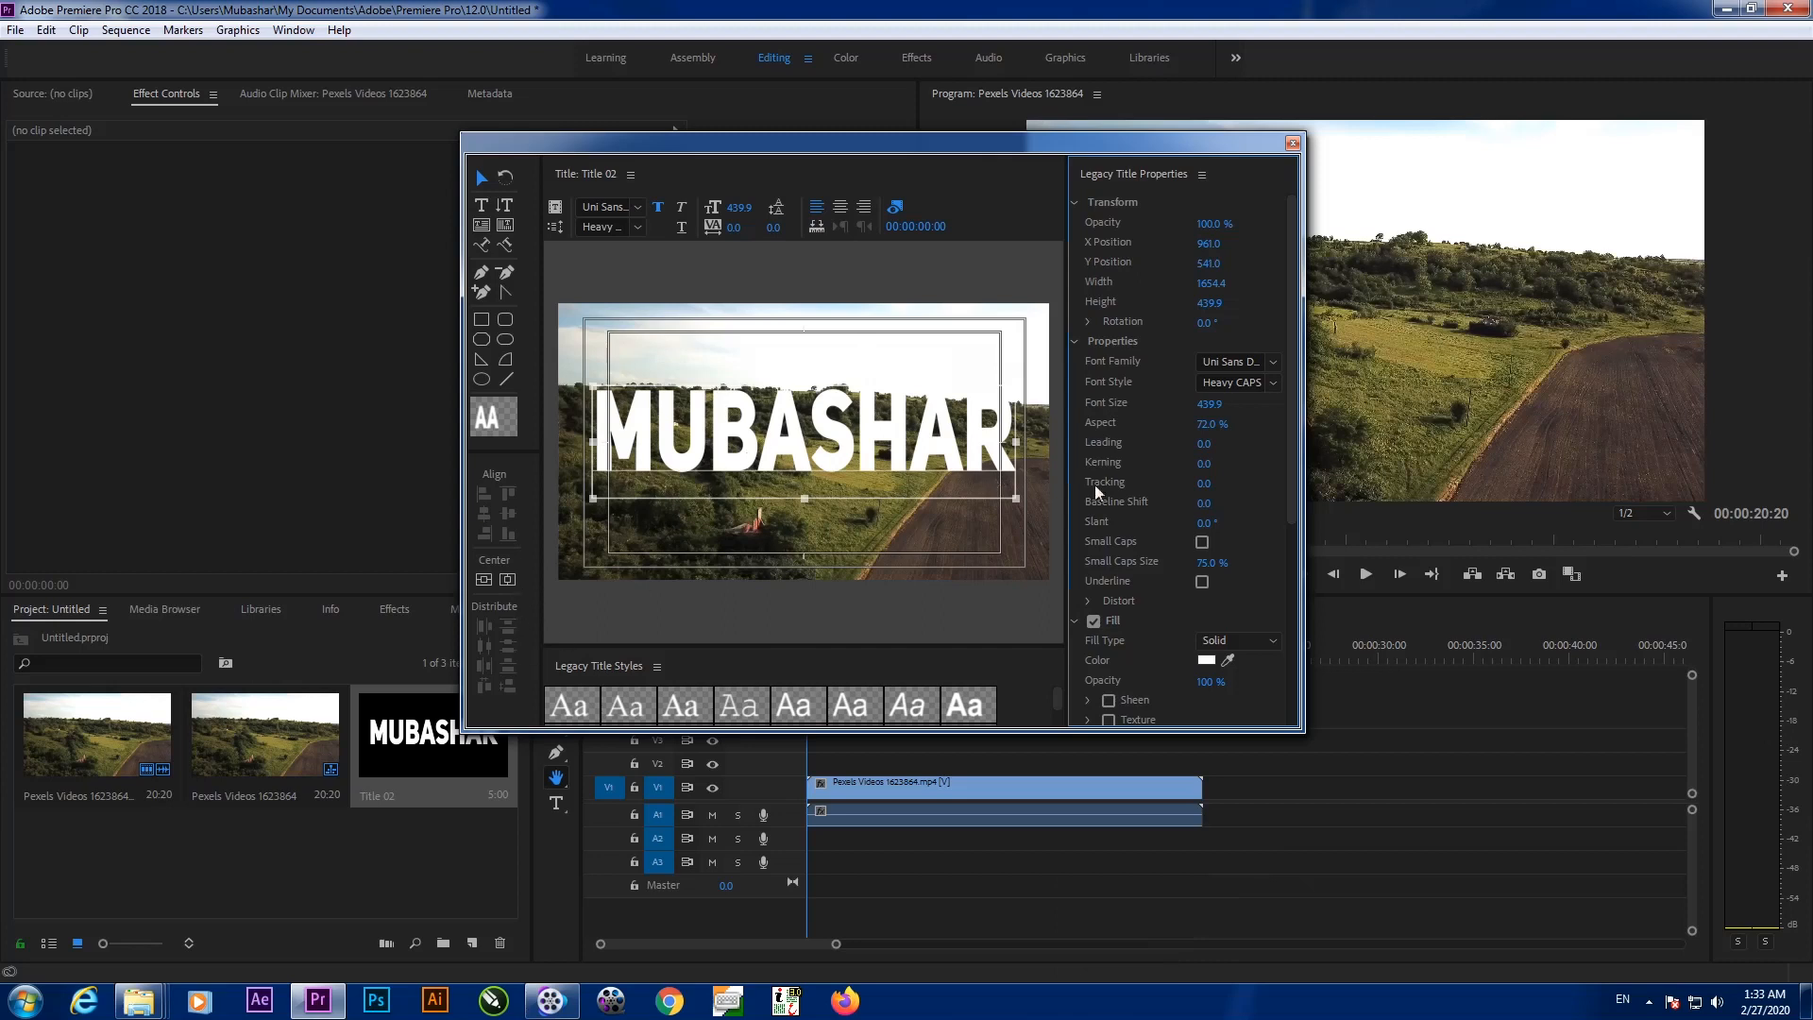
{"action": "left_click", "coordinate": [1205, 404]}
{"action": "left_click_drag", "start_coordinate": [1205, 404], "coordinate": [1182, 420]}
{"action": "left_click", "coordinate": [483, 579]}
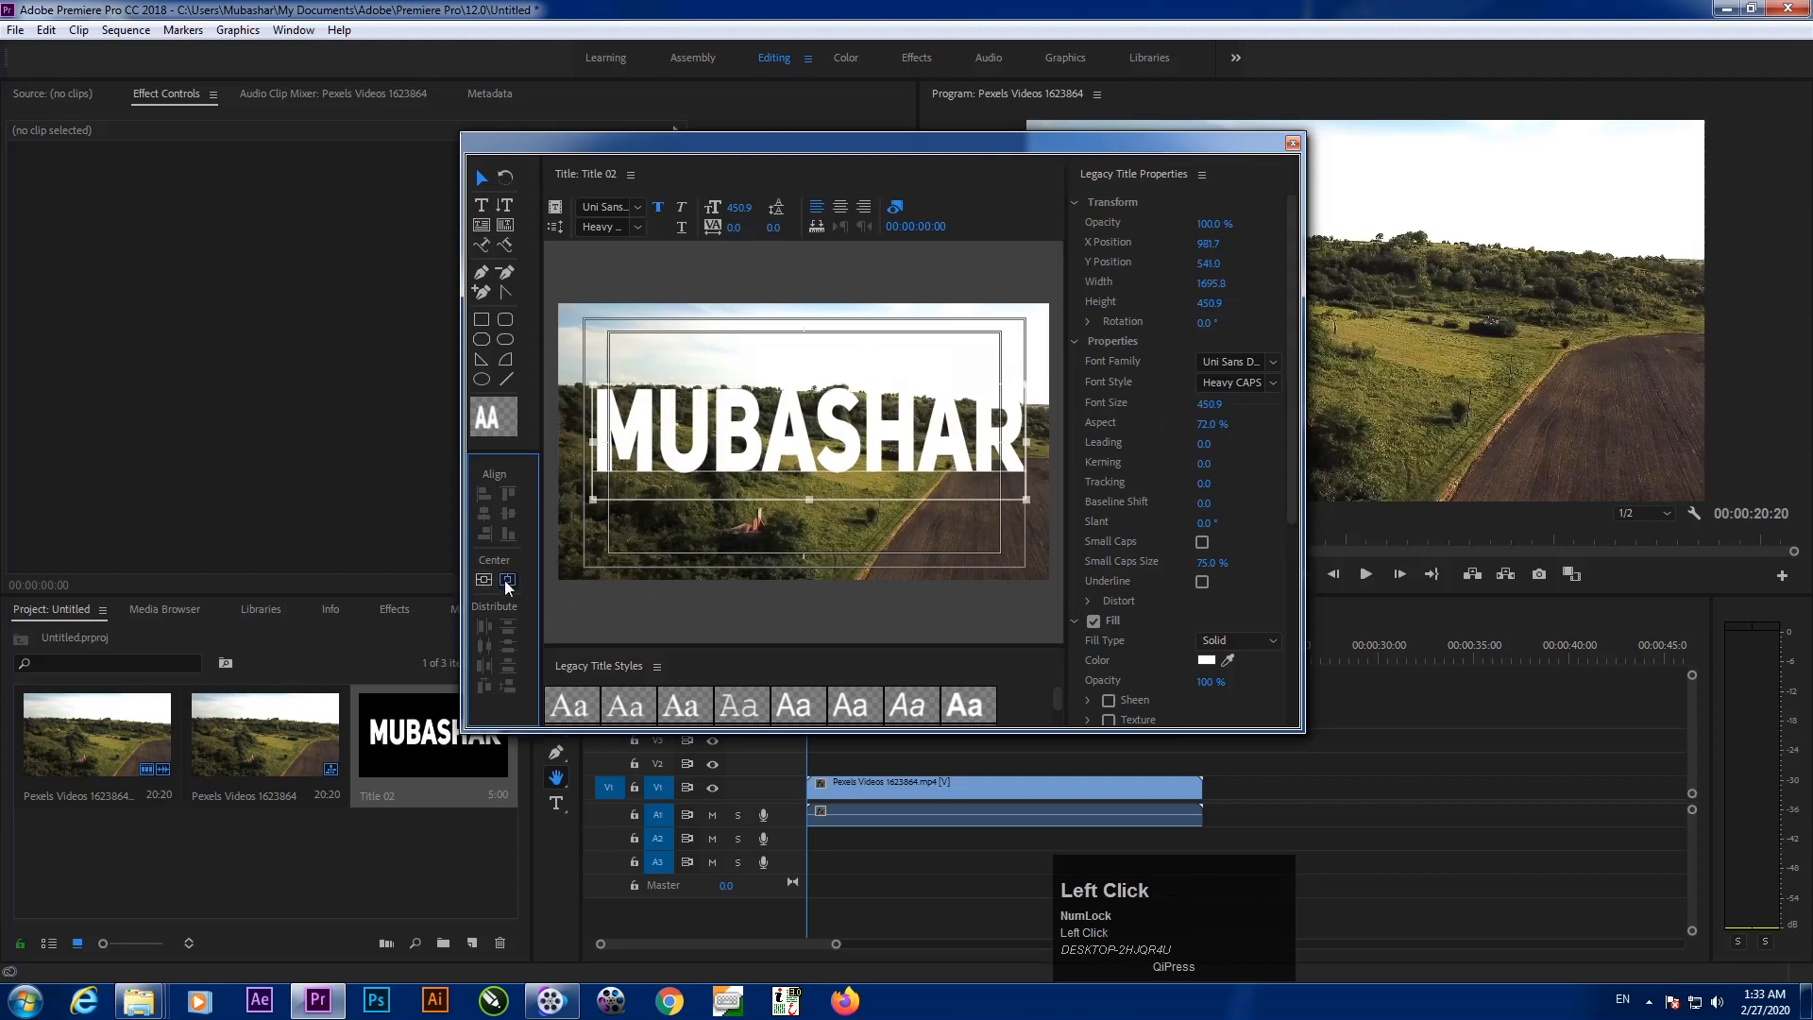
{"action": "left_click", "coordinate": [507, 578]}
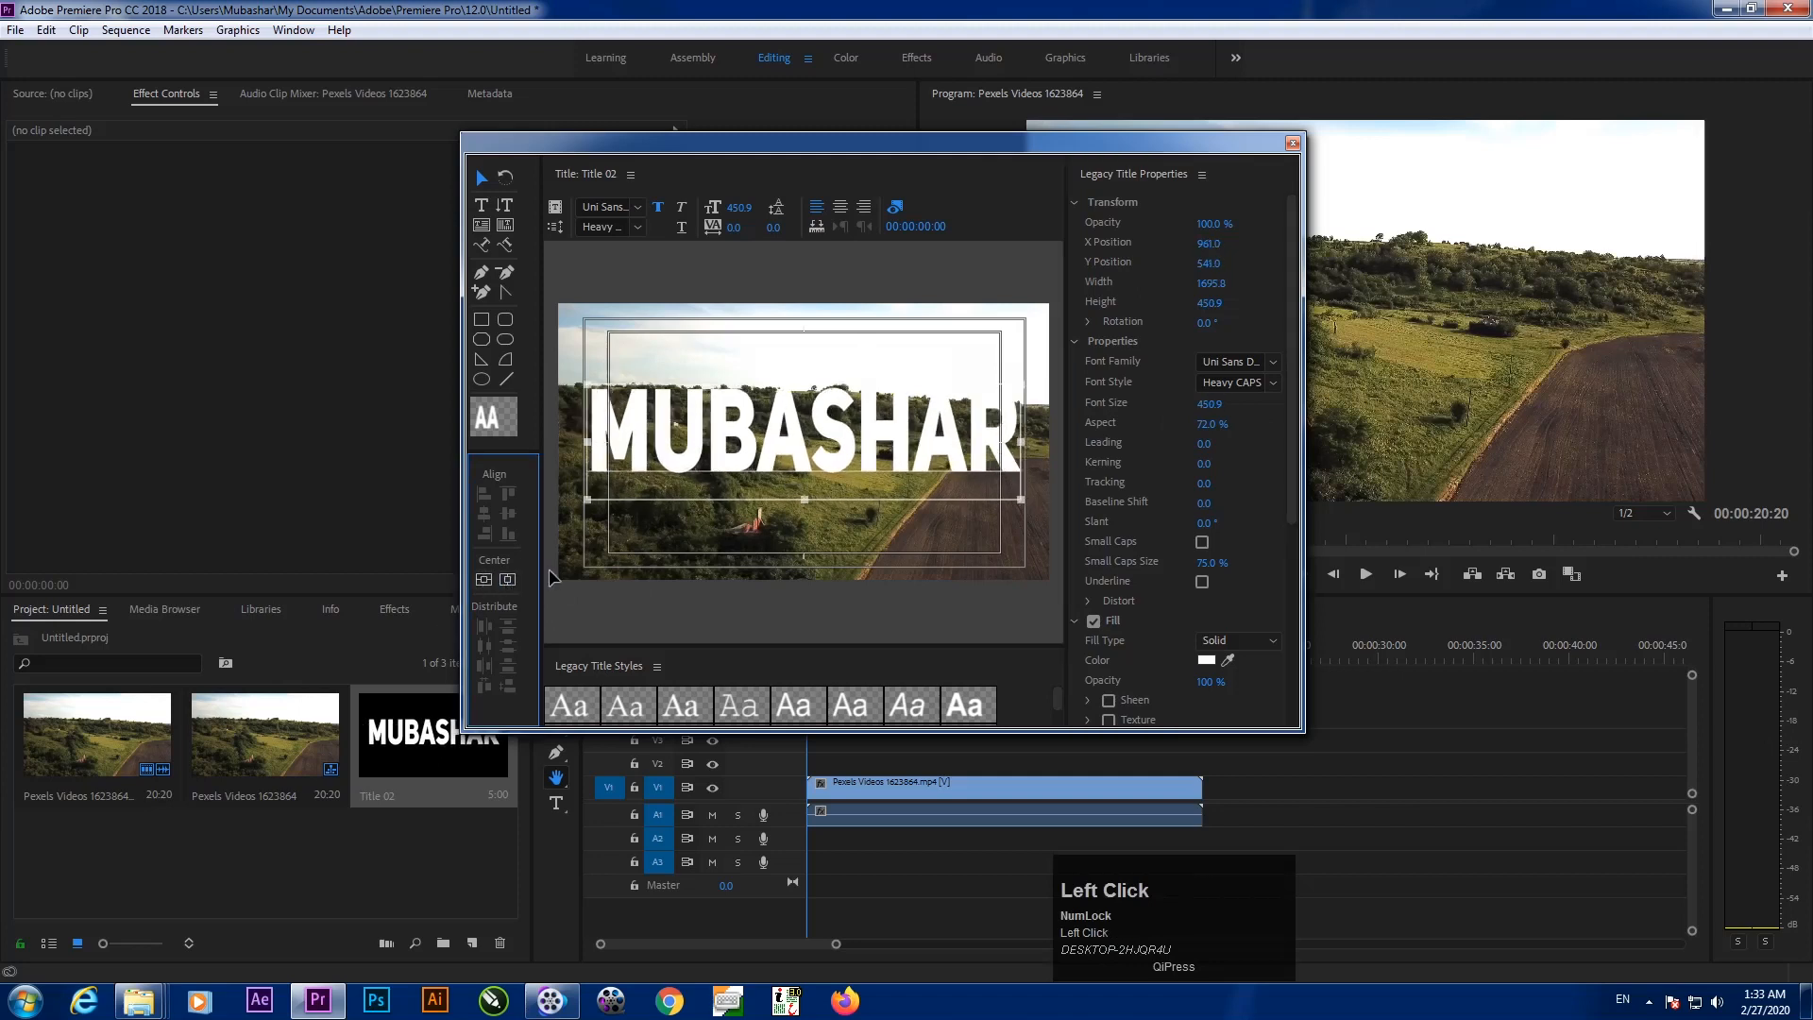
{"action": "left_click", "coordinate": [1292, 143]}
Create a 1920×1080, 25.00 fps Black Video item in the Project panel
{"action": "left_click", "coordinate": [413, 845]}
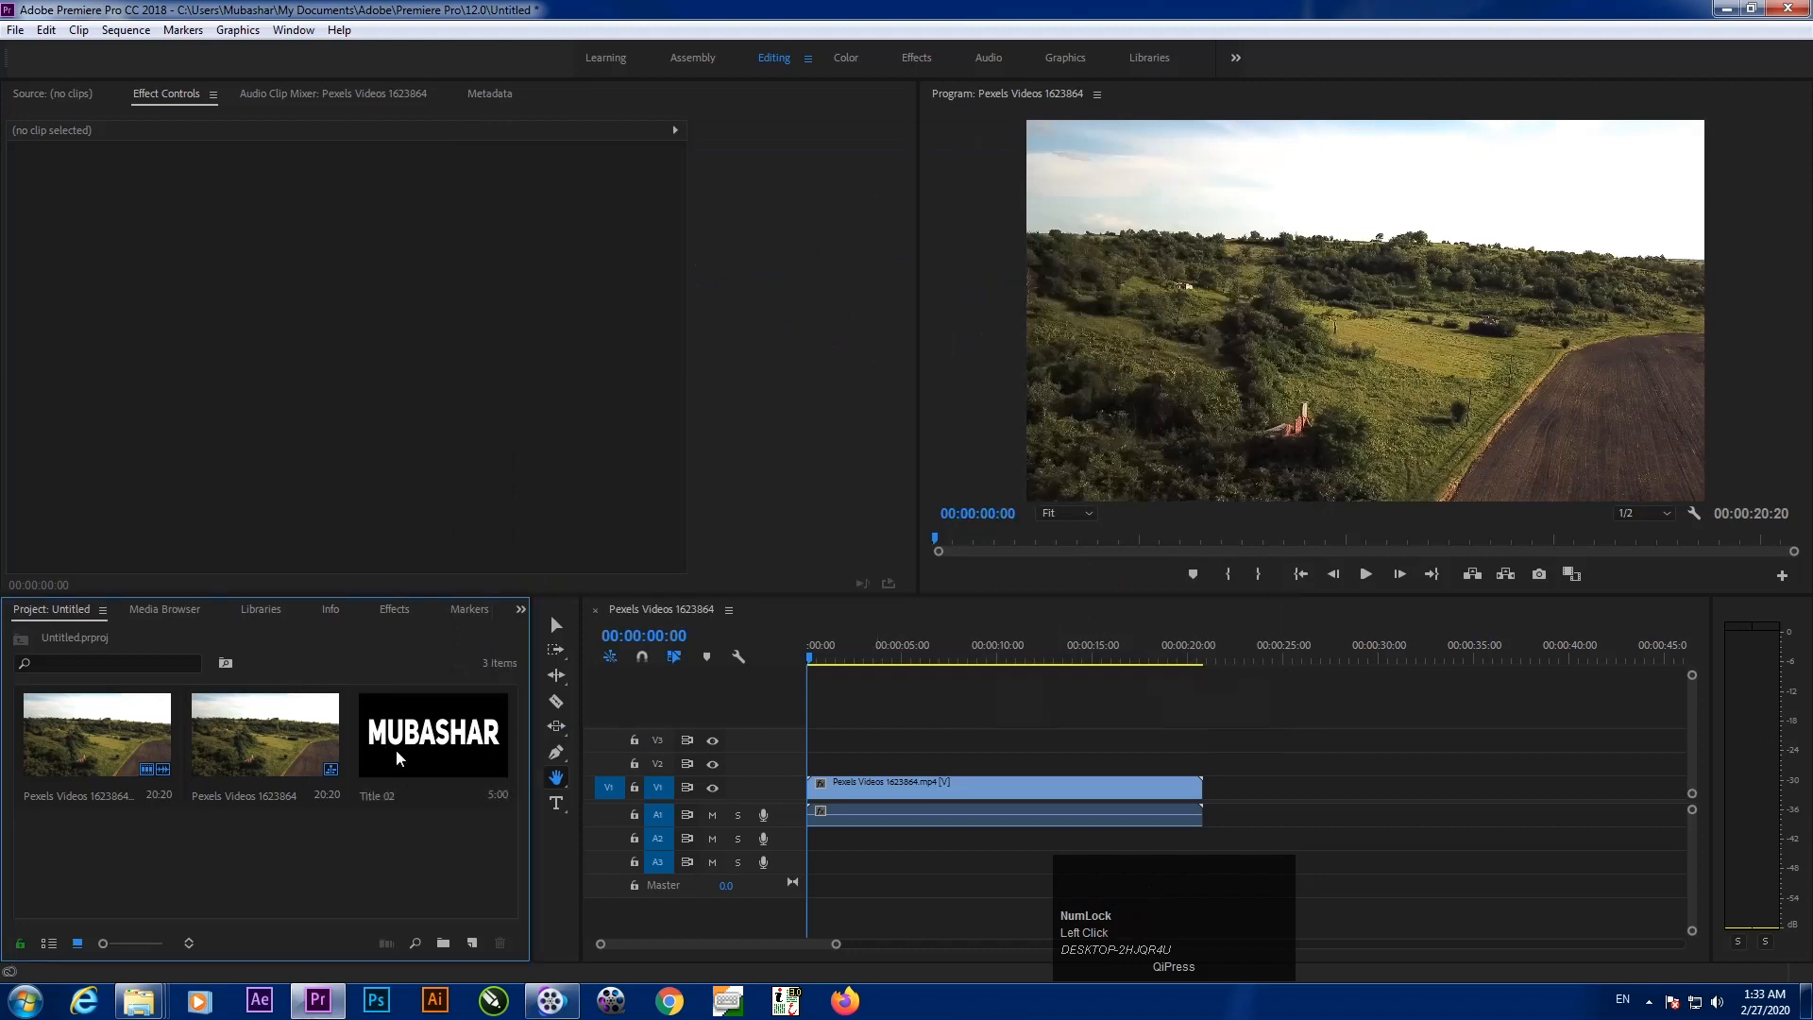
{"action": "left_click", "coordinate": [421, 755]}
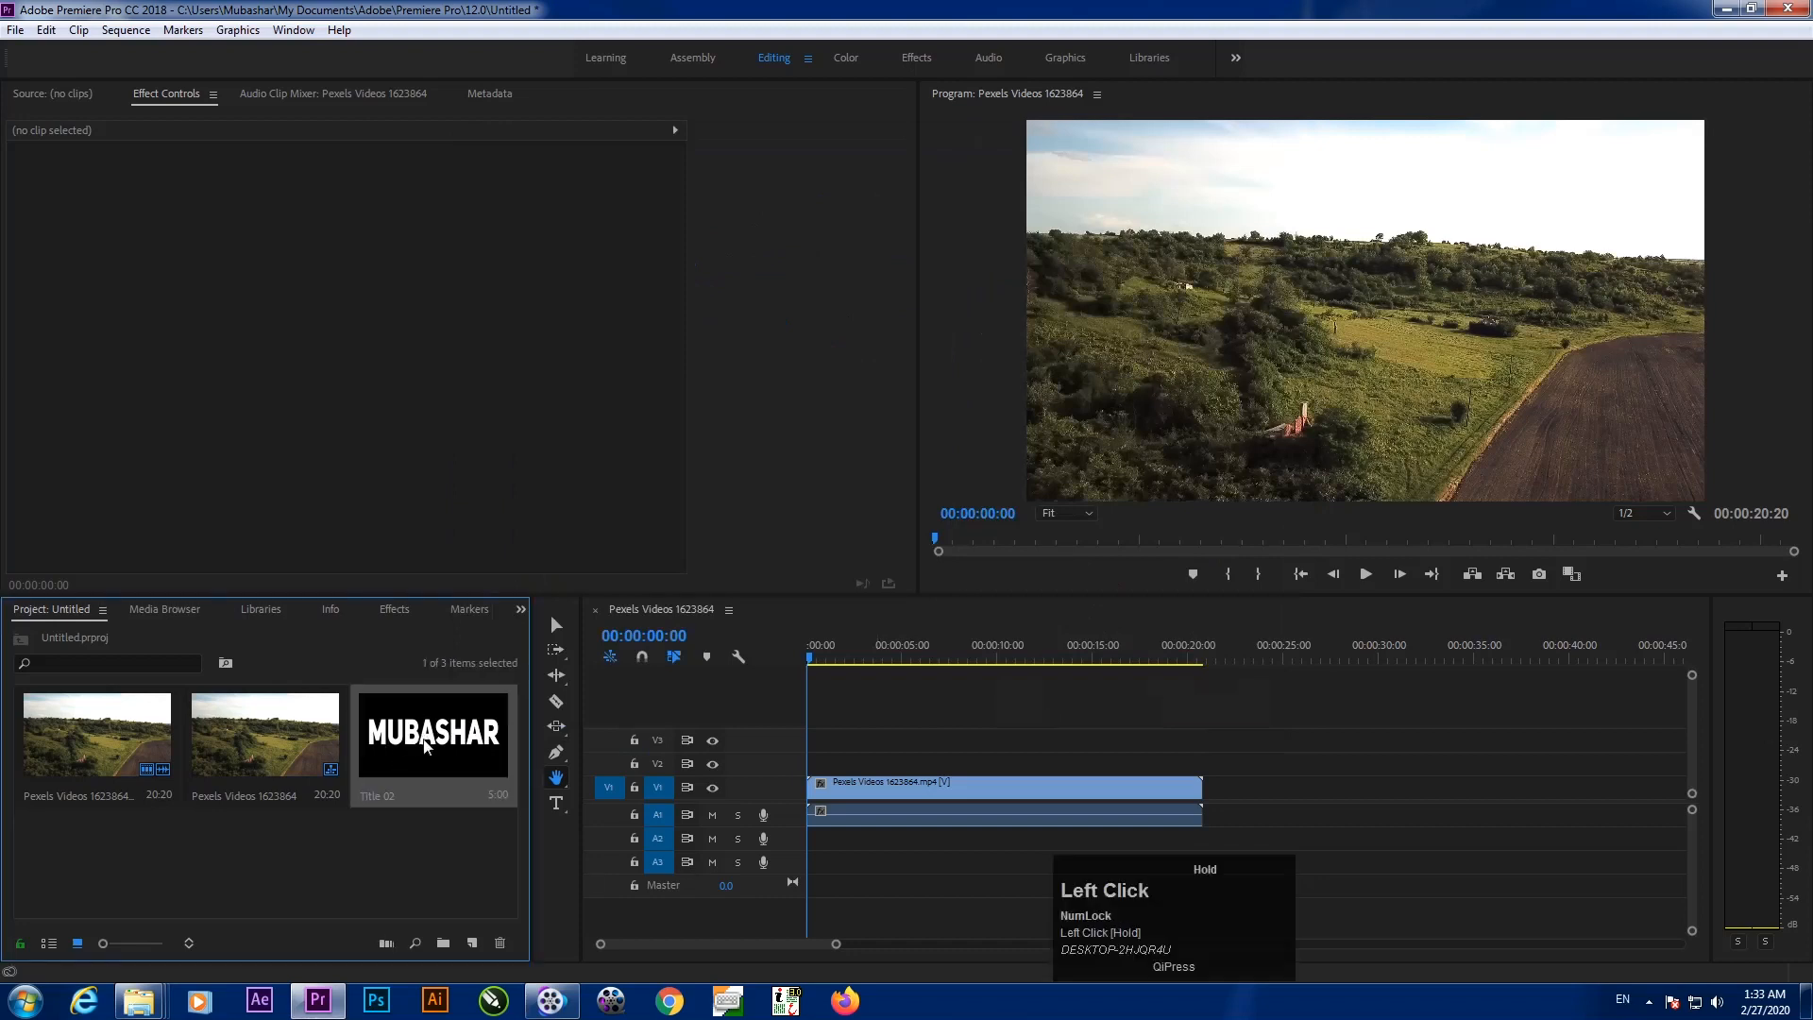
{"action": "left_click", "coordinate": [388, 849]}
{"action": "right_click", "coordinate": [388, 848]}
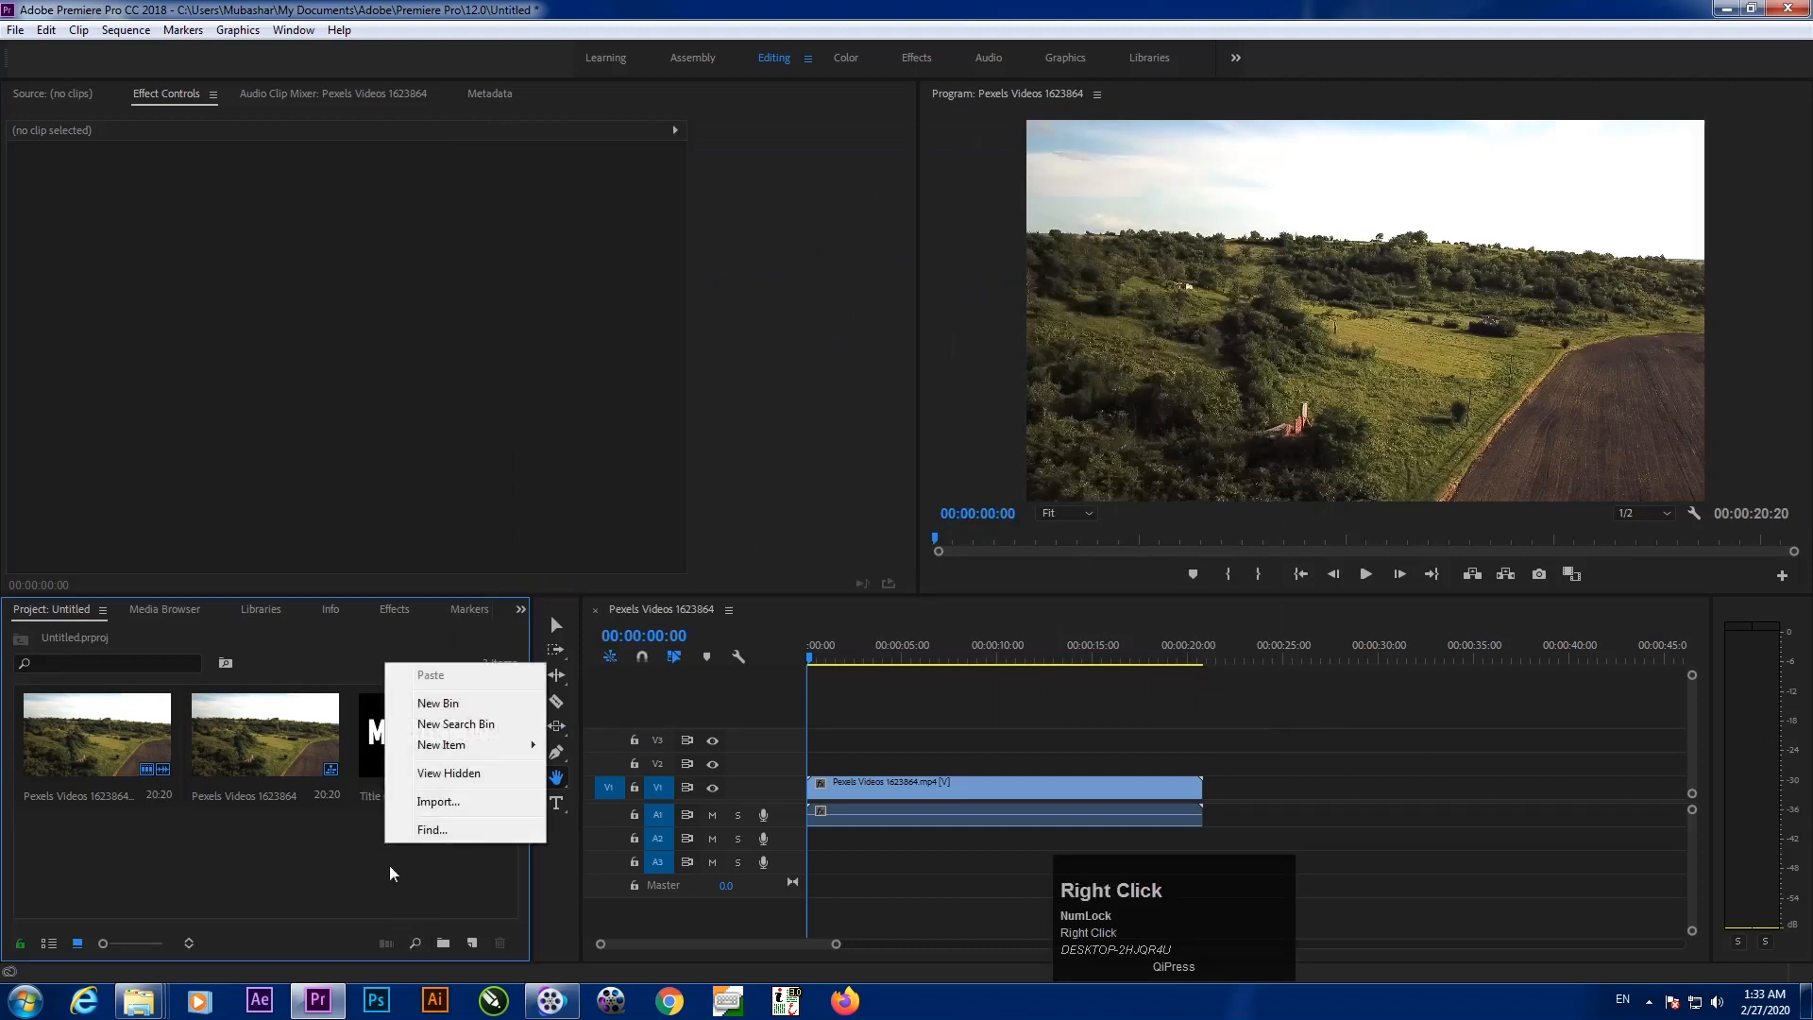
{"action": "mouse_move", "coordinate": [526, 751]}
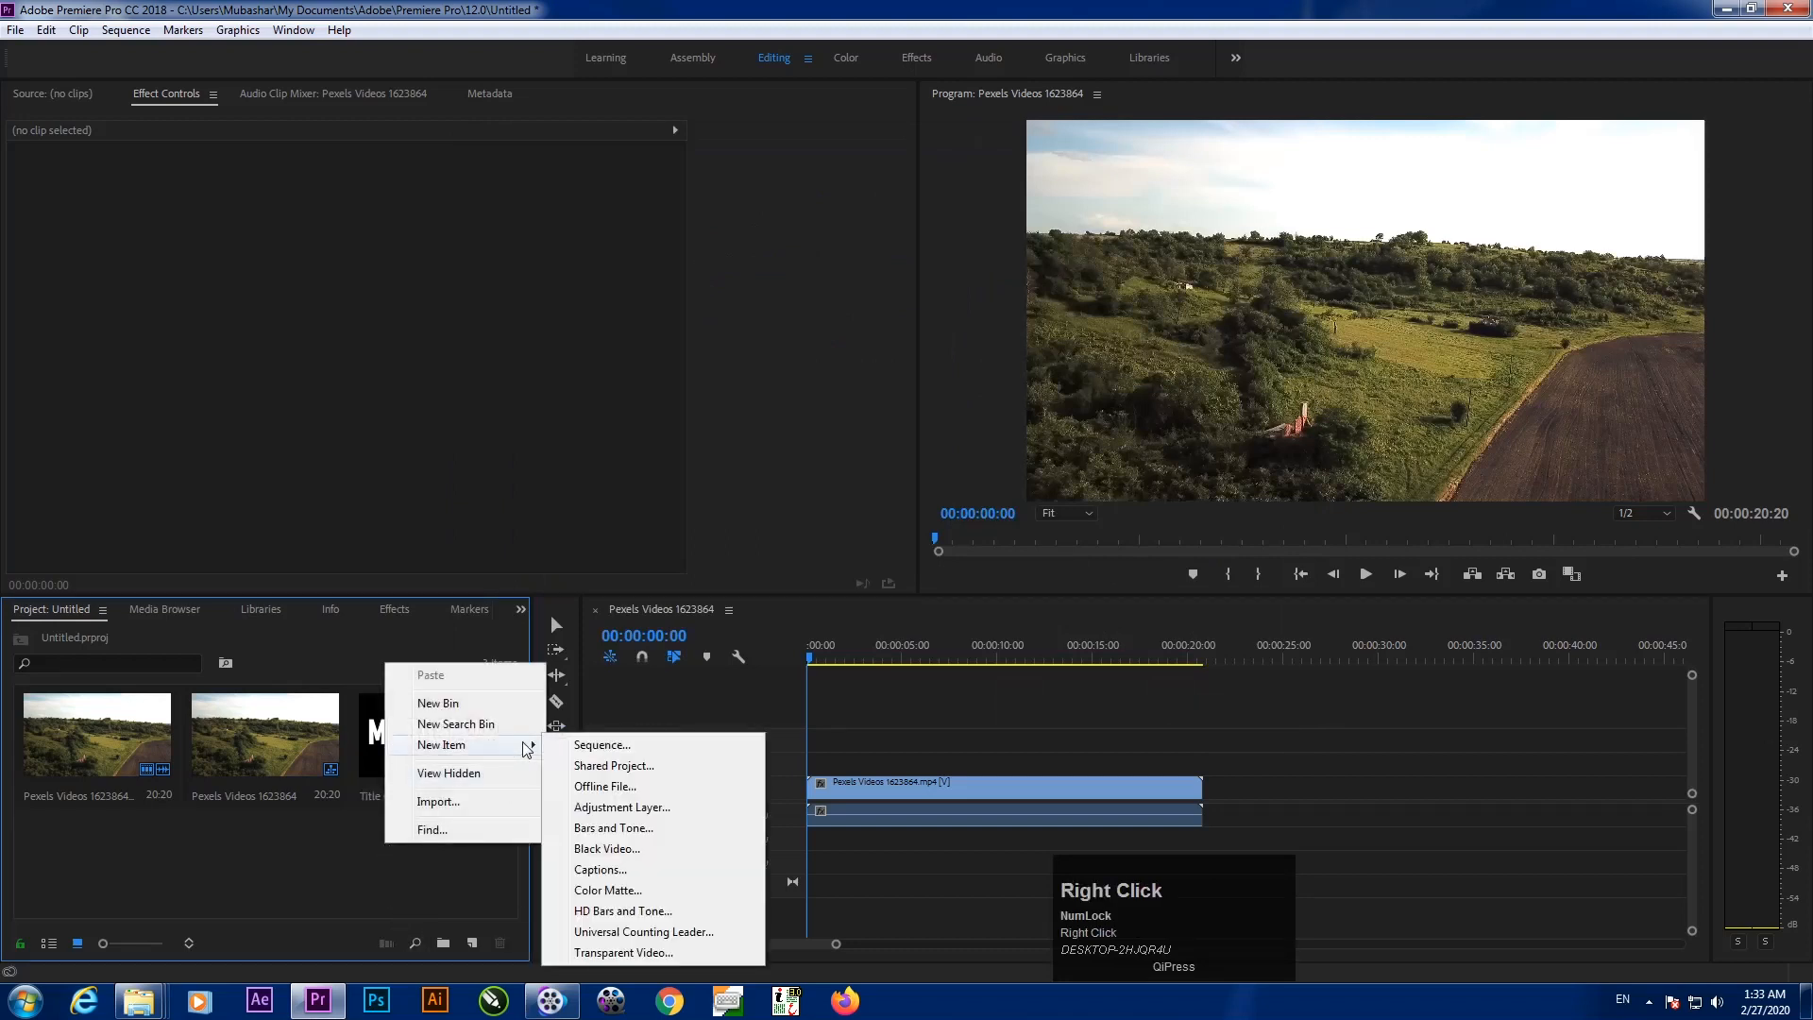
{"action": "left_click", "coordinate": [626, 849]}
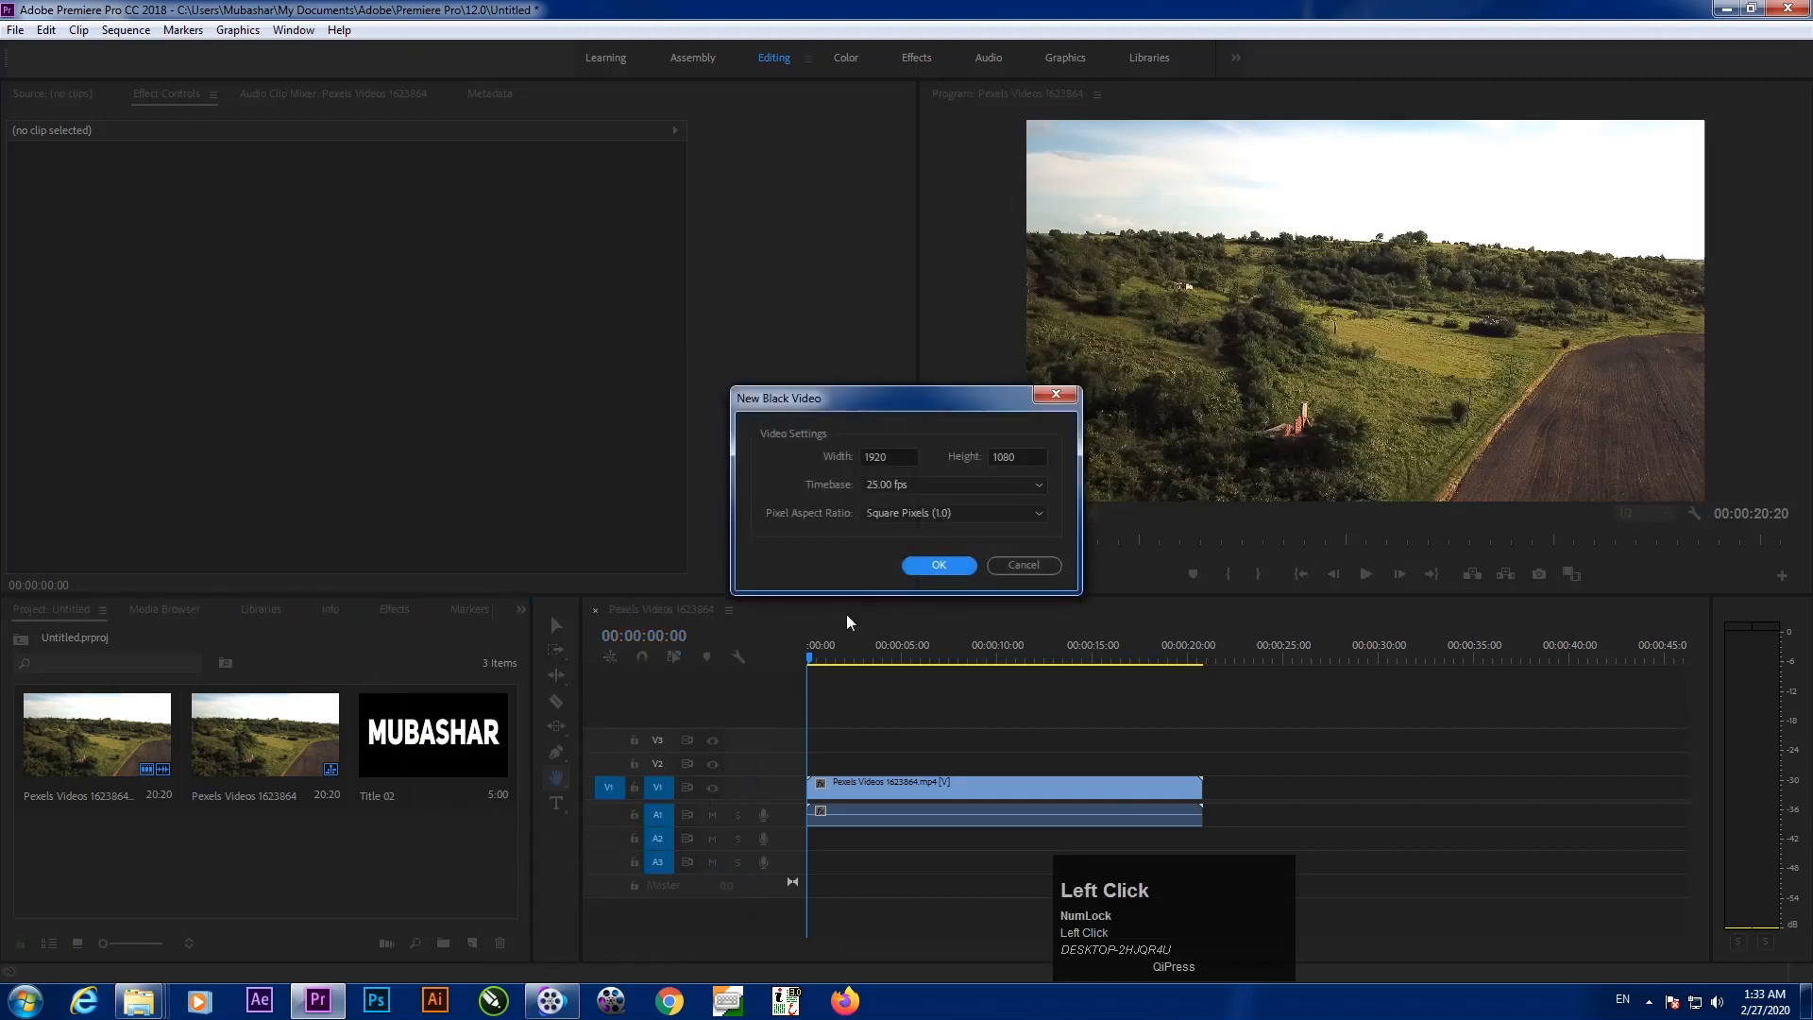
{"action": "left_click", "coordinate": [933, 565]}
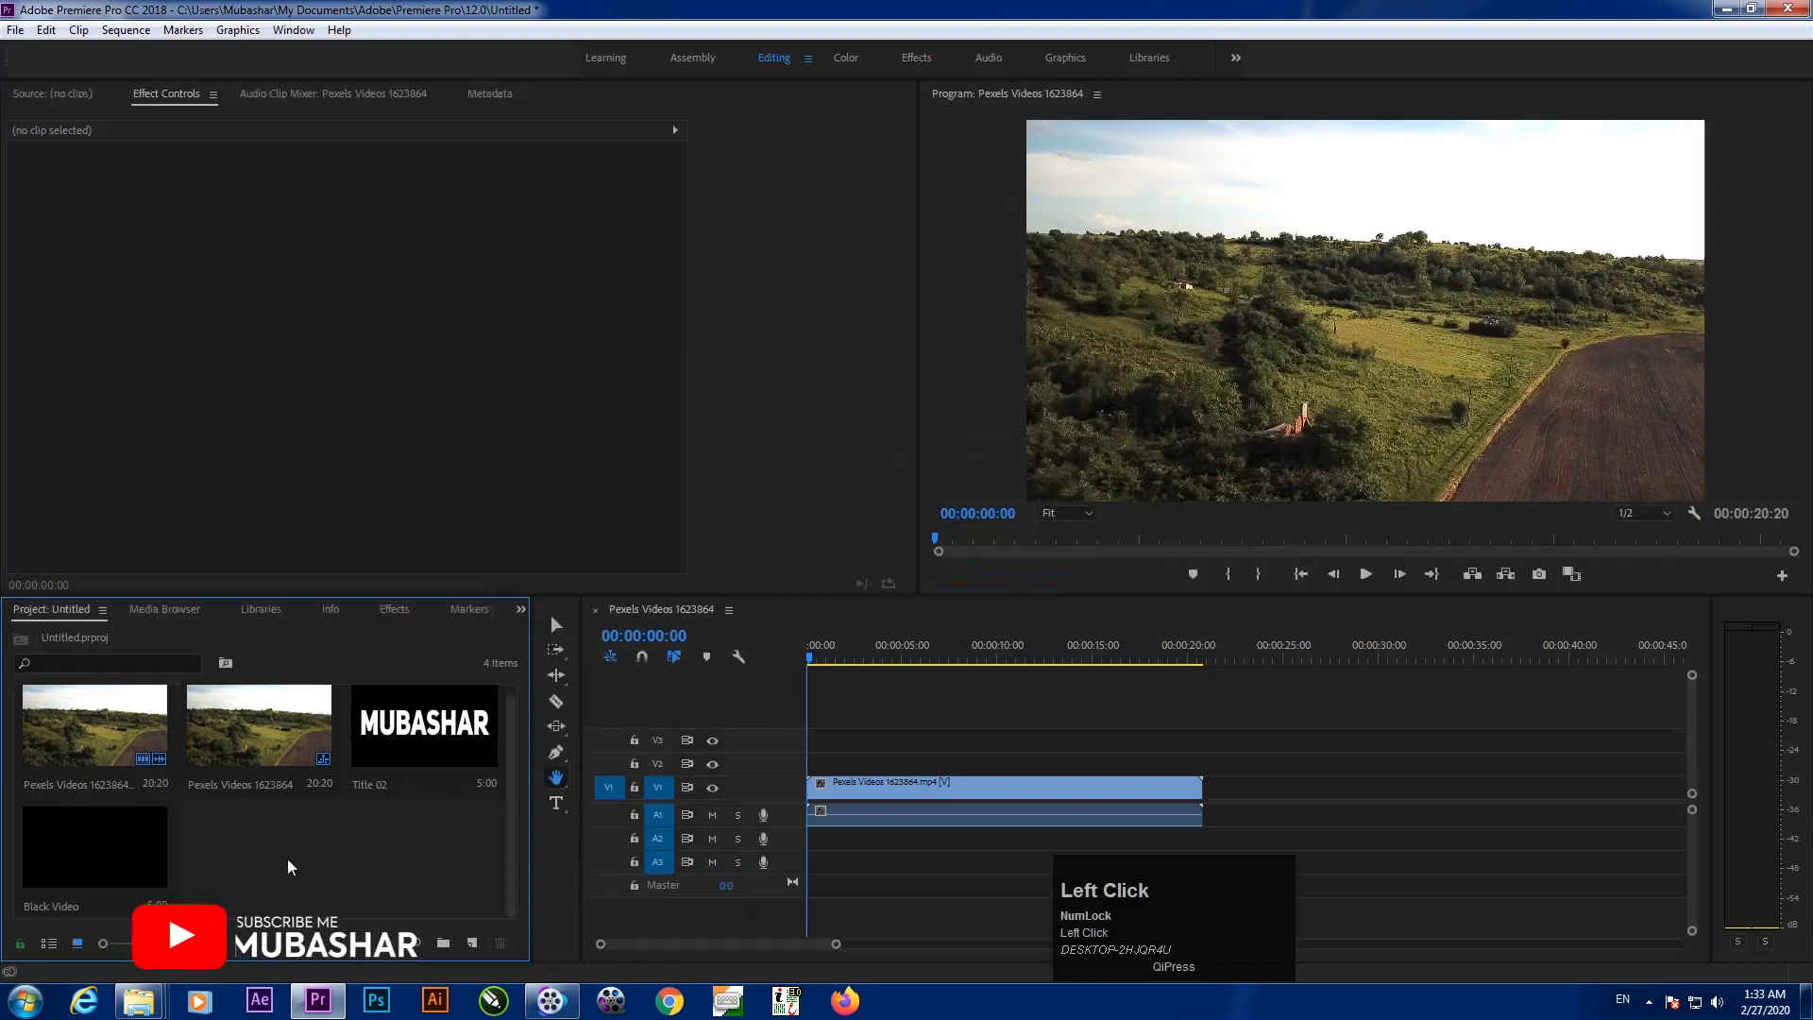
Put Black Video on track V2 at the sequence start and drop Title 02 onto V3
{"action": "left_click_drag", "start_coordinate": [63, 875], "coordinate": [797, 763]}
{"action": "left_click_drag", "start_coordinate": [810, 658], "coordinate": [835, 685]}
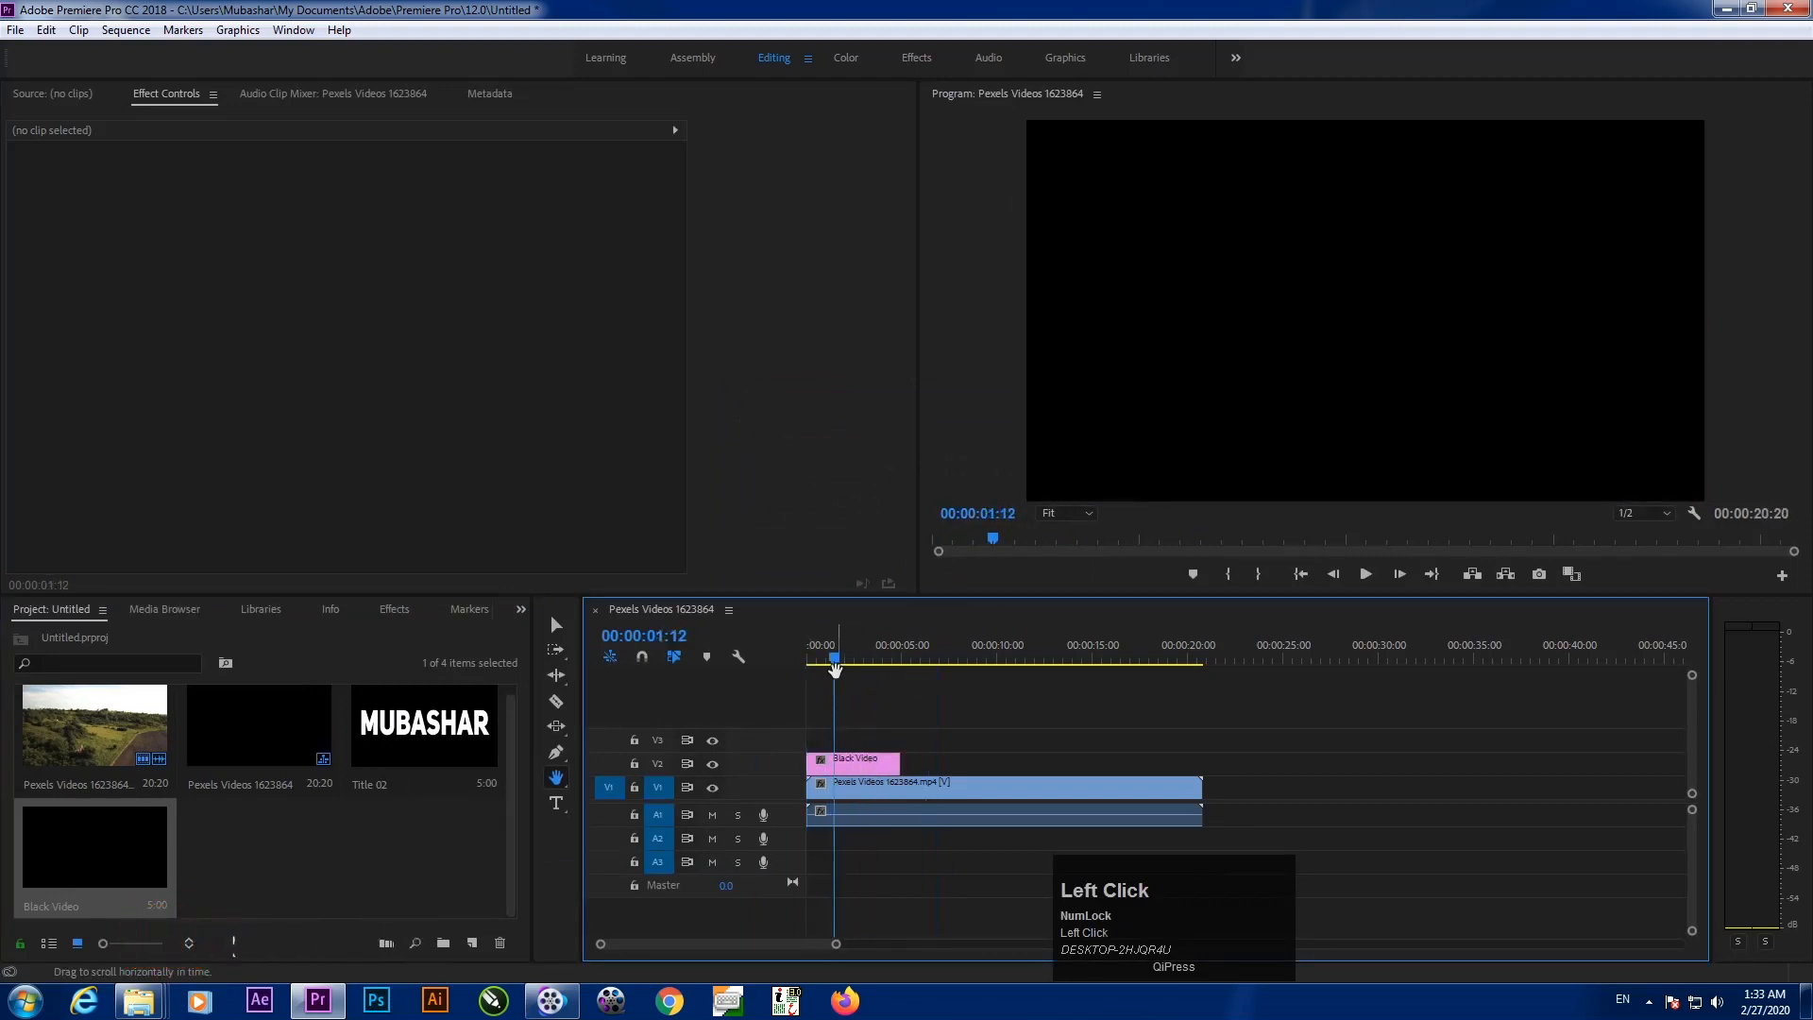
{"action": "mouse_move", "coordinate": [835, 661]}
{"action": "left_mouse_down"}
{"action": "mouse_move", "coordinate": [910, 658]}
{"action": "mouse_move", "coordinate": [856, 659]}
{"action": "left_mouse_up"}
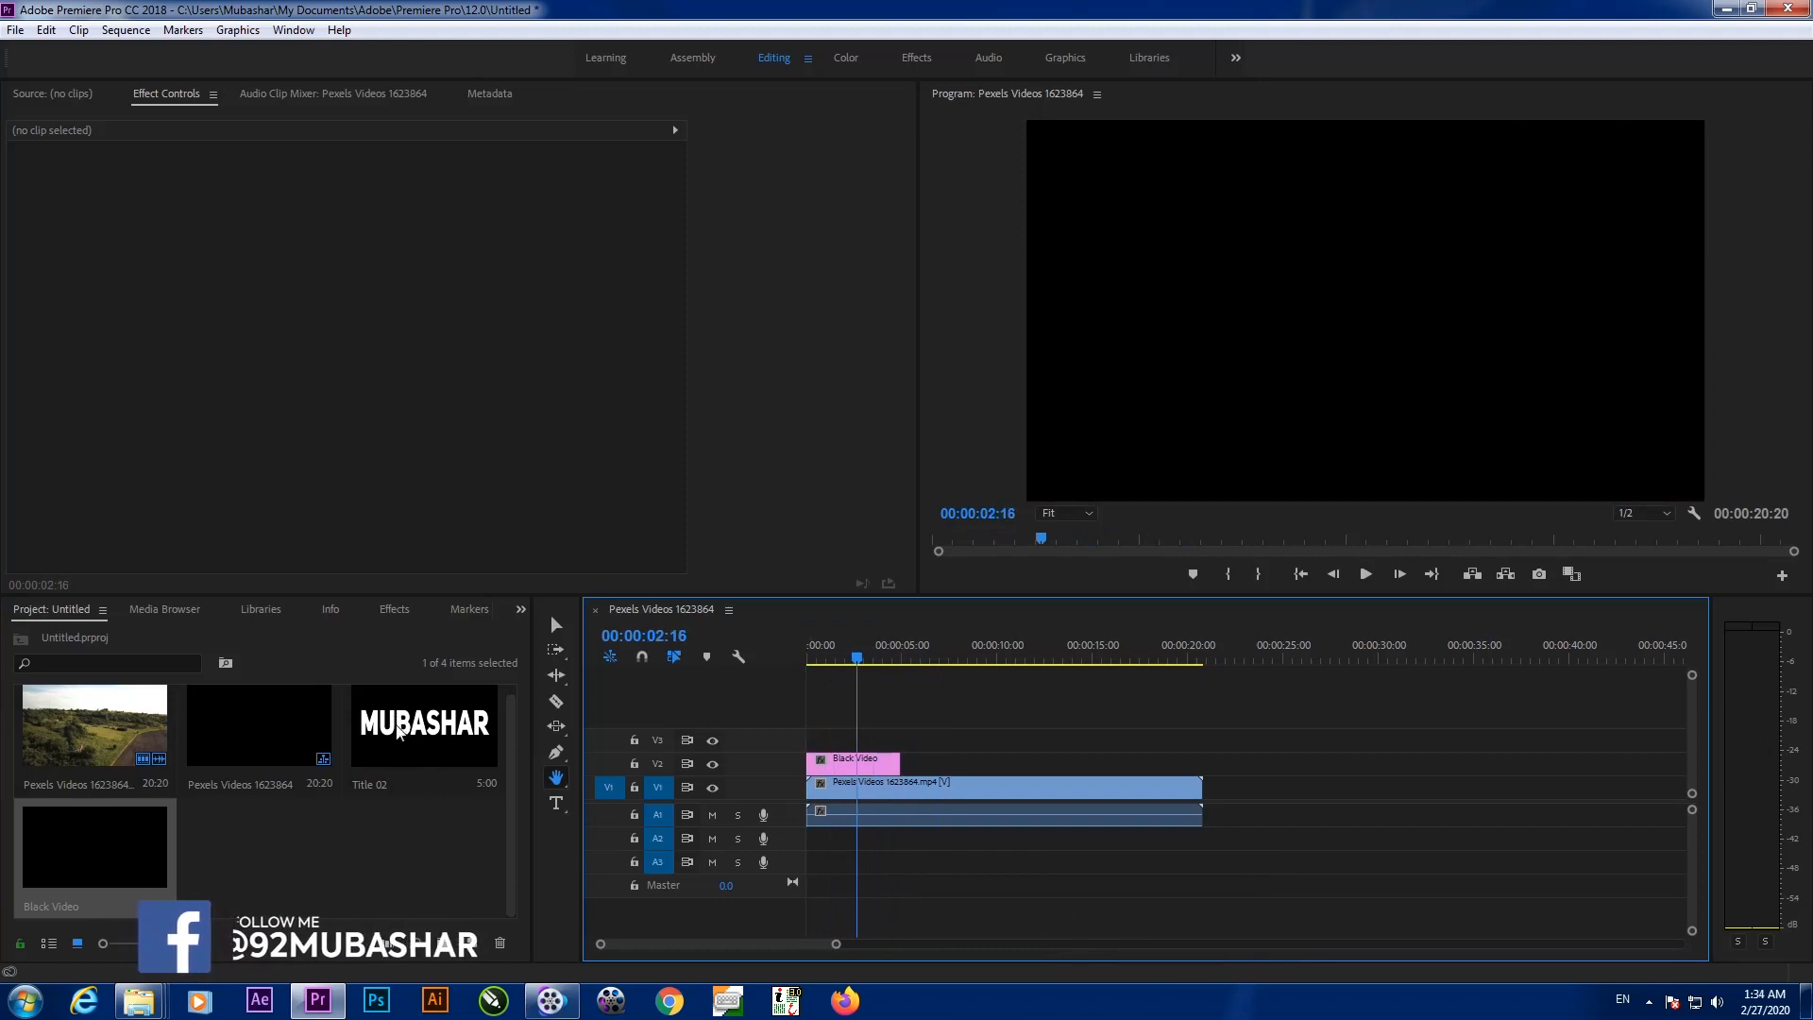
{"action": "left_click_drag", "start_coordinate": [396, 732], "coordinate": [850, 735]}
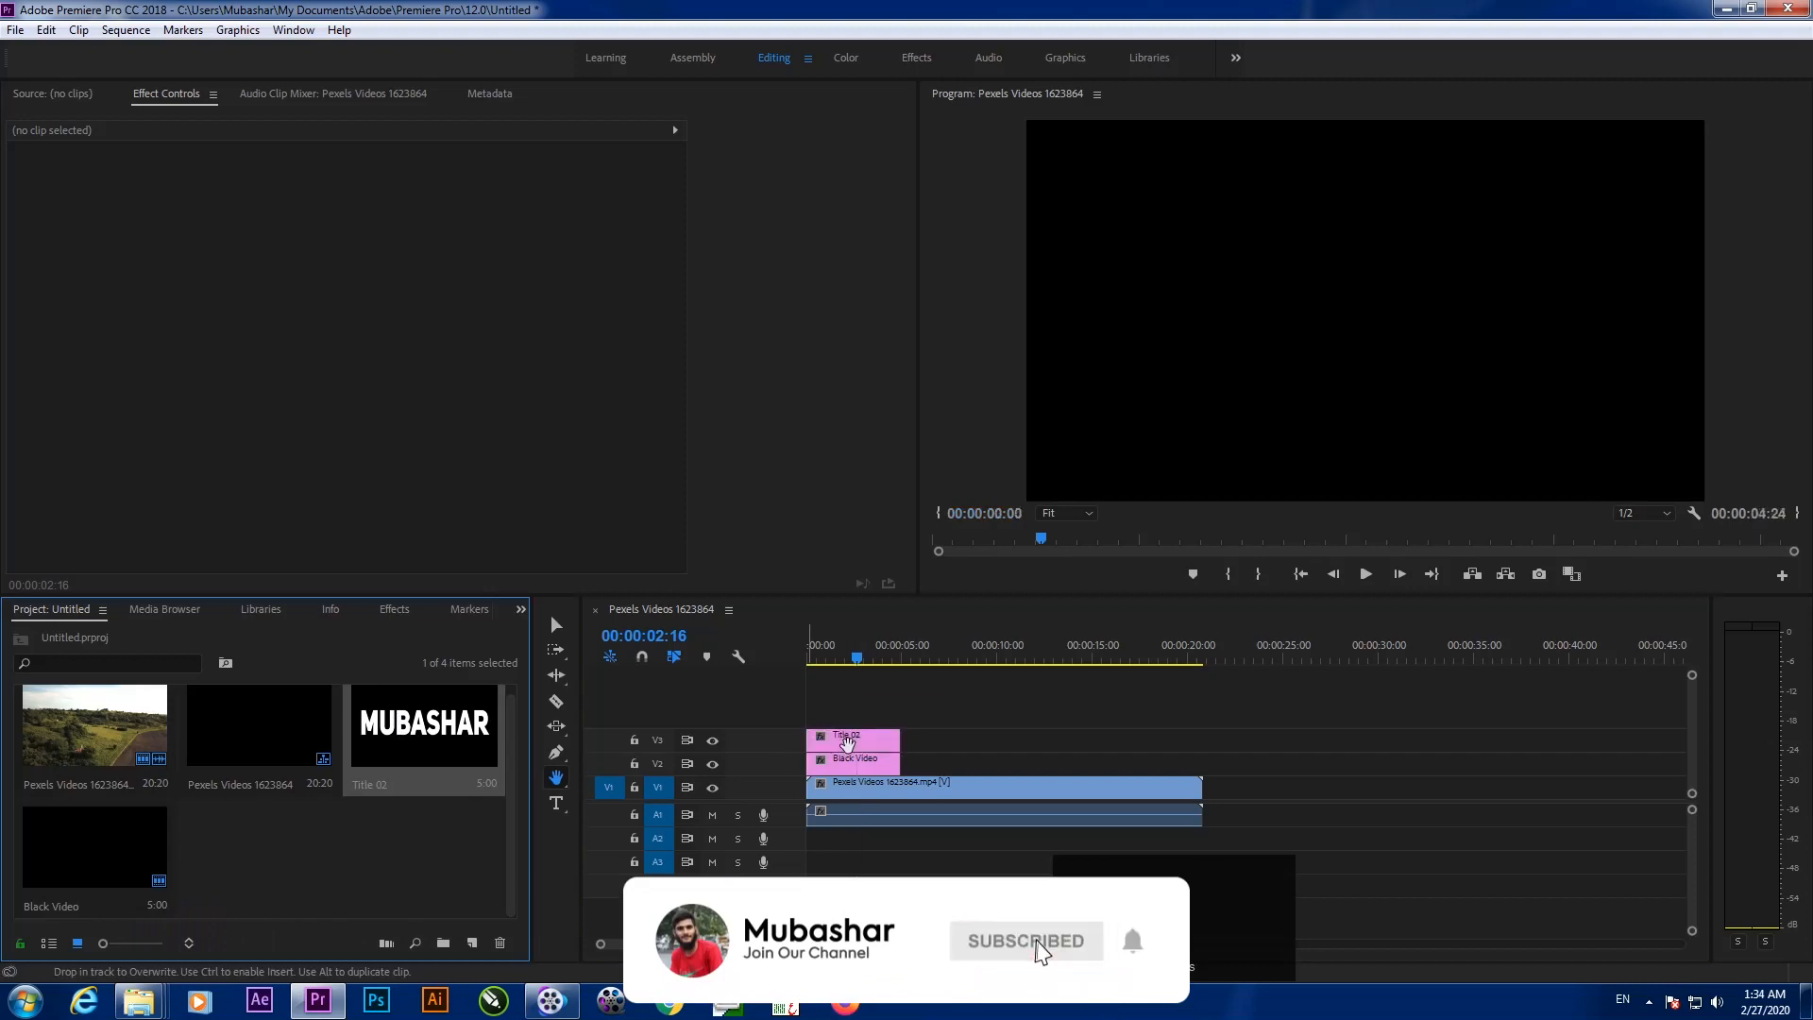
Scrub to 00:00:02:02 to check white MUBASHAR over black, then return to the Selection tool
{"action": "mouse_move", "coordinate": [862, 654]}
{"action": "left_mouse_down"}
{"action": "mouse_move", "coordinate": [808, 666]}
{"action": "mouse_move", "coordinate": [841, 669]}
{"action": "left_mouse_up"}
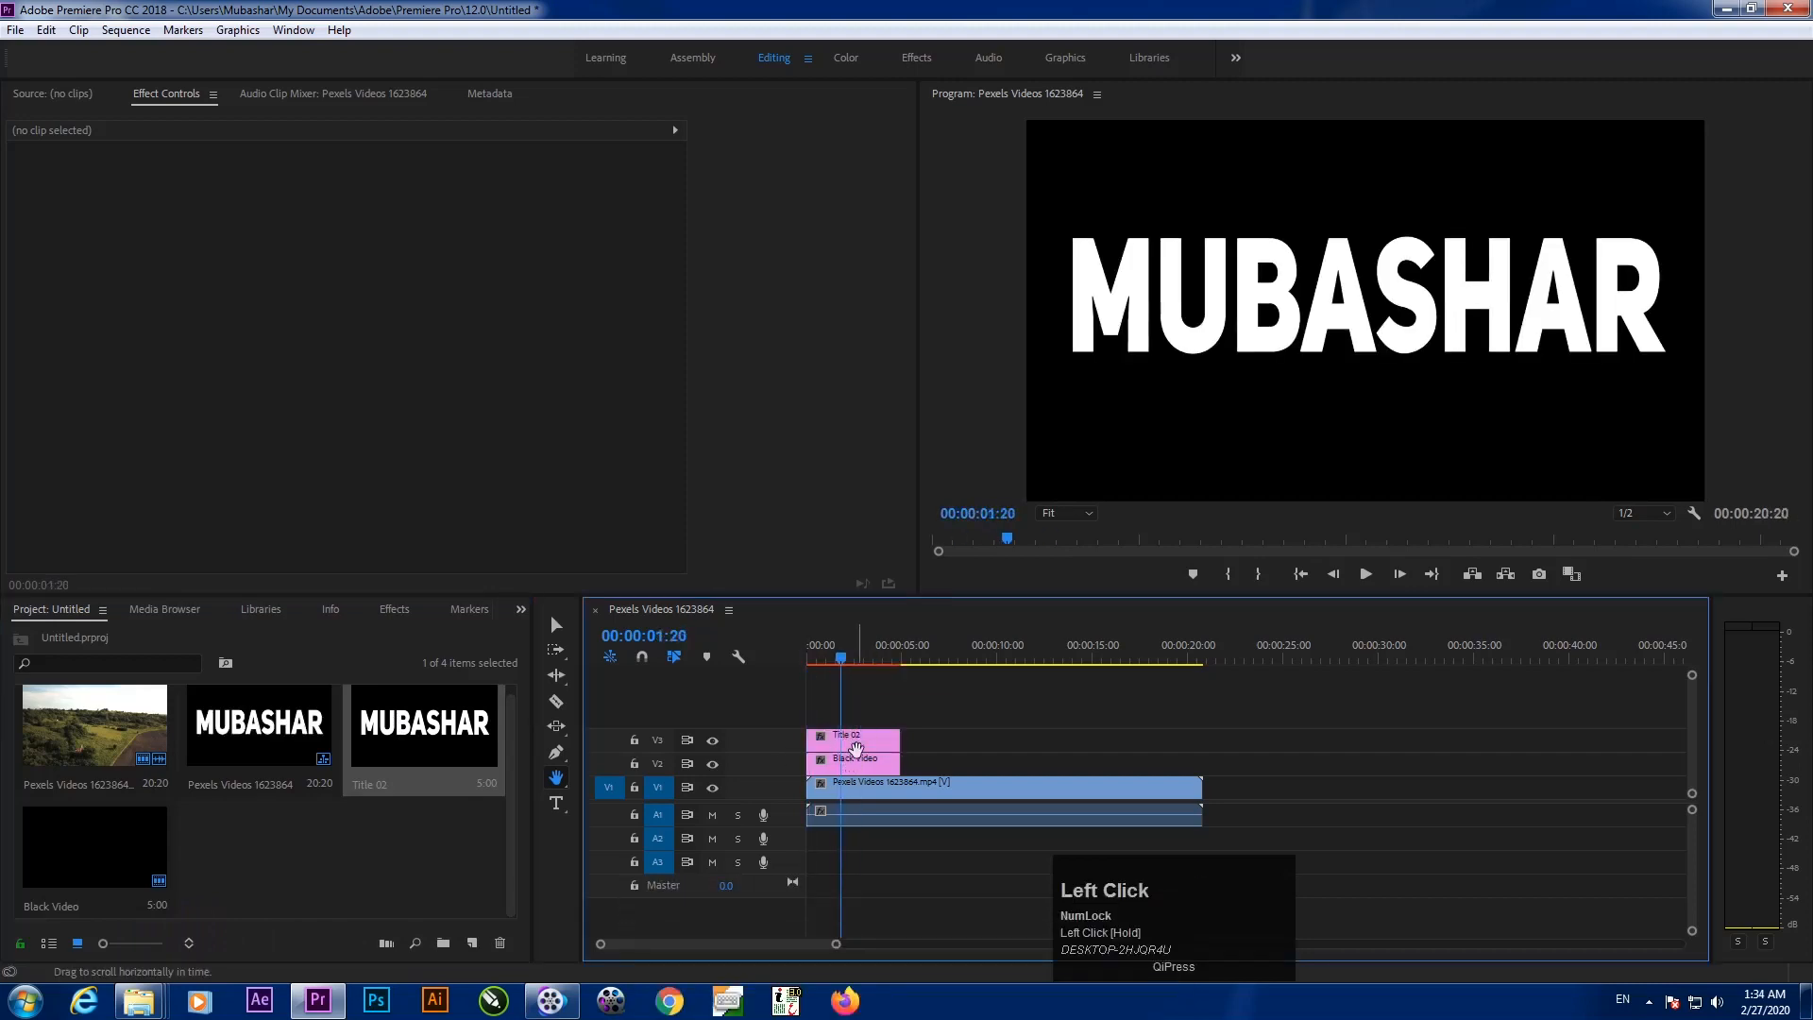
{"action": "left_click_drag", "start_coordinate": [845, 663], "coordinate": [848, 743]}
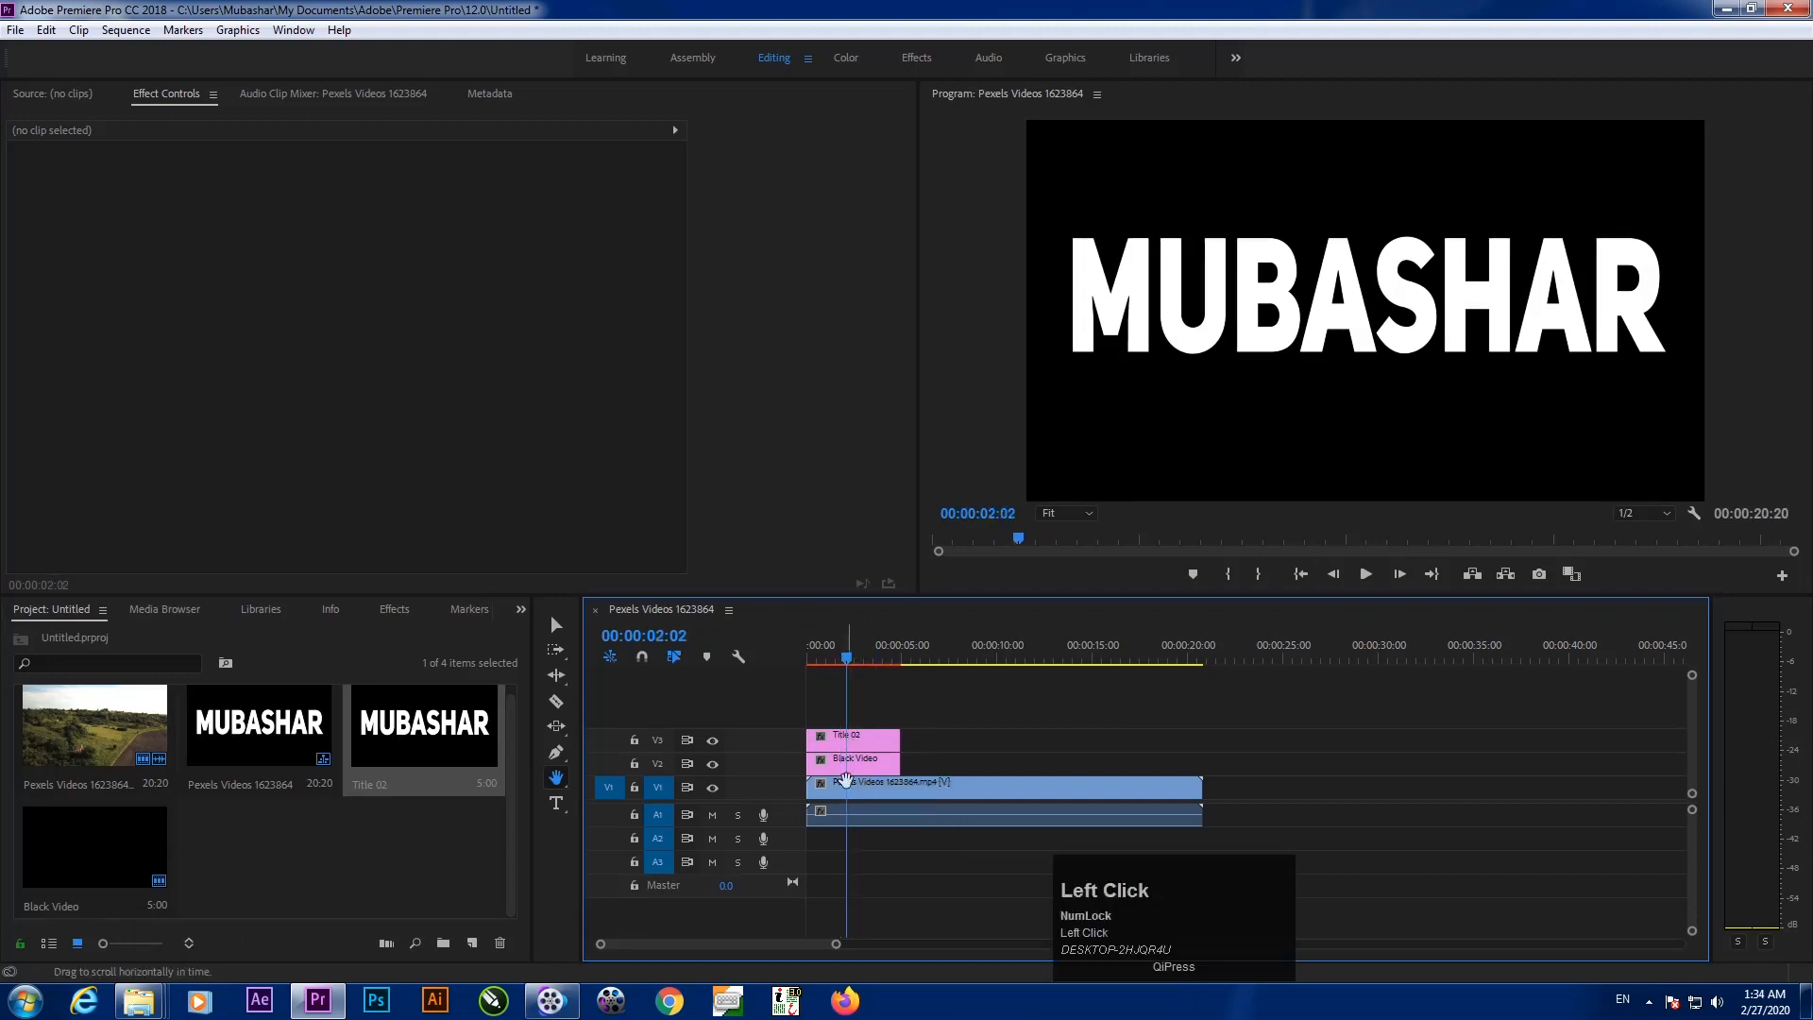
{"action": "left_click", "coordinate": [334, 845]}
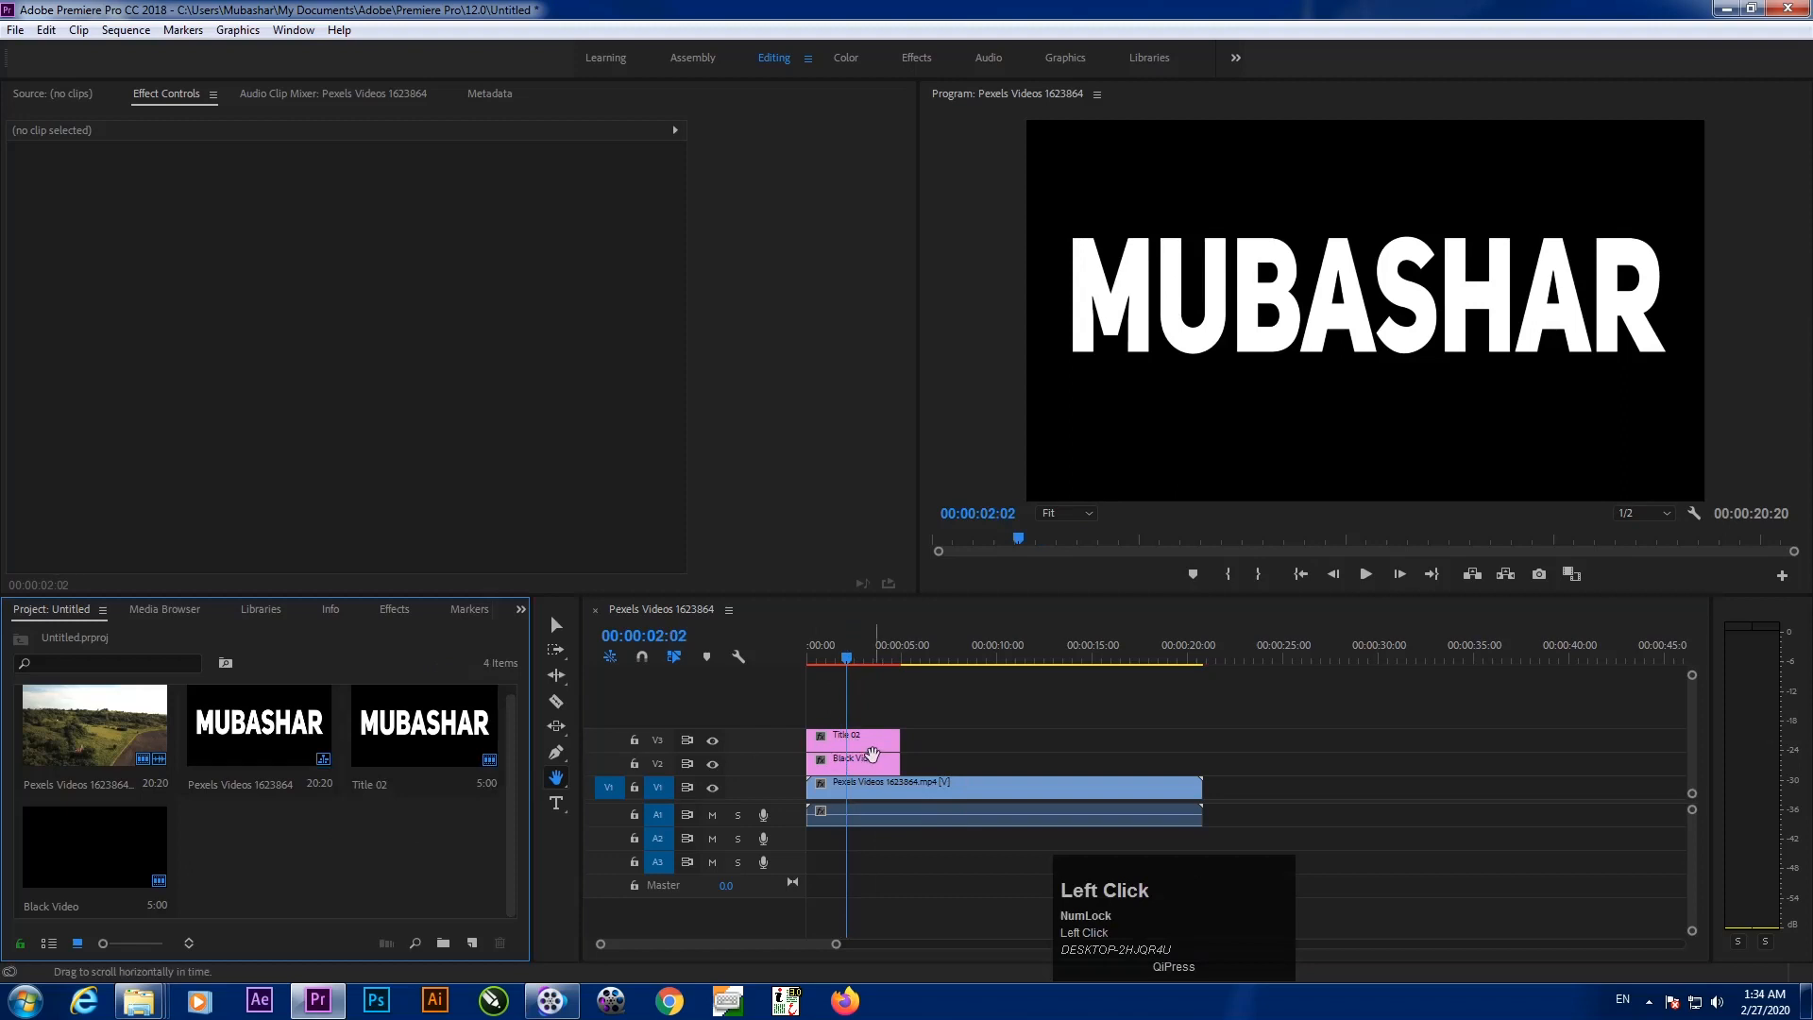
{"action": "left_click", "coordinate": [563, 627]}
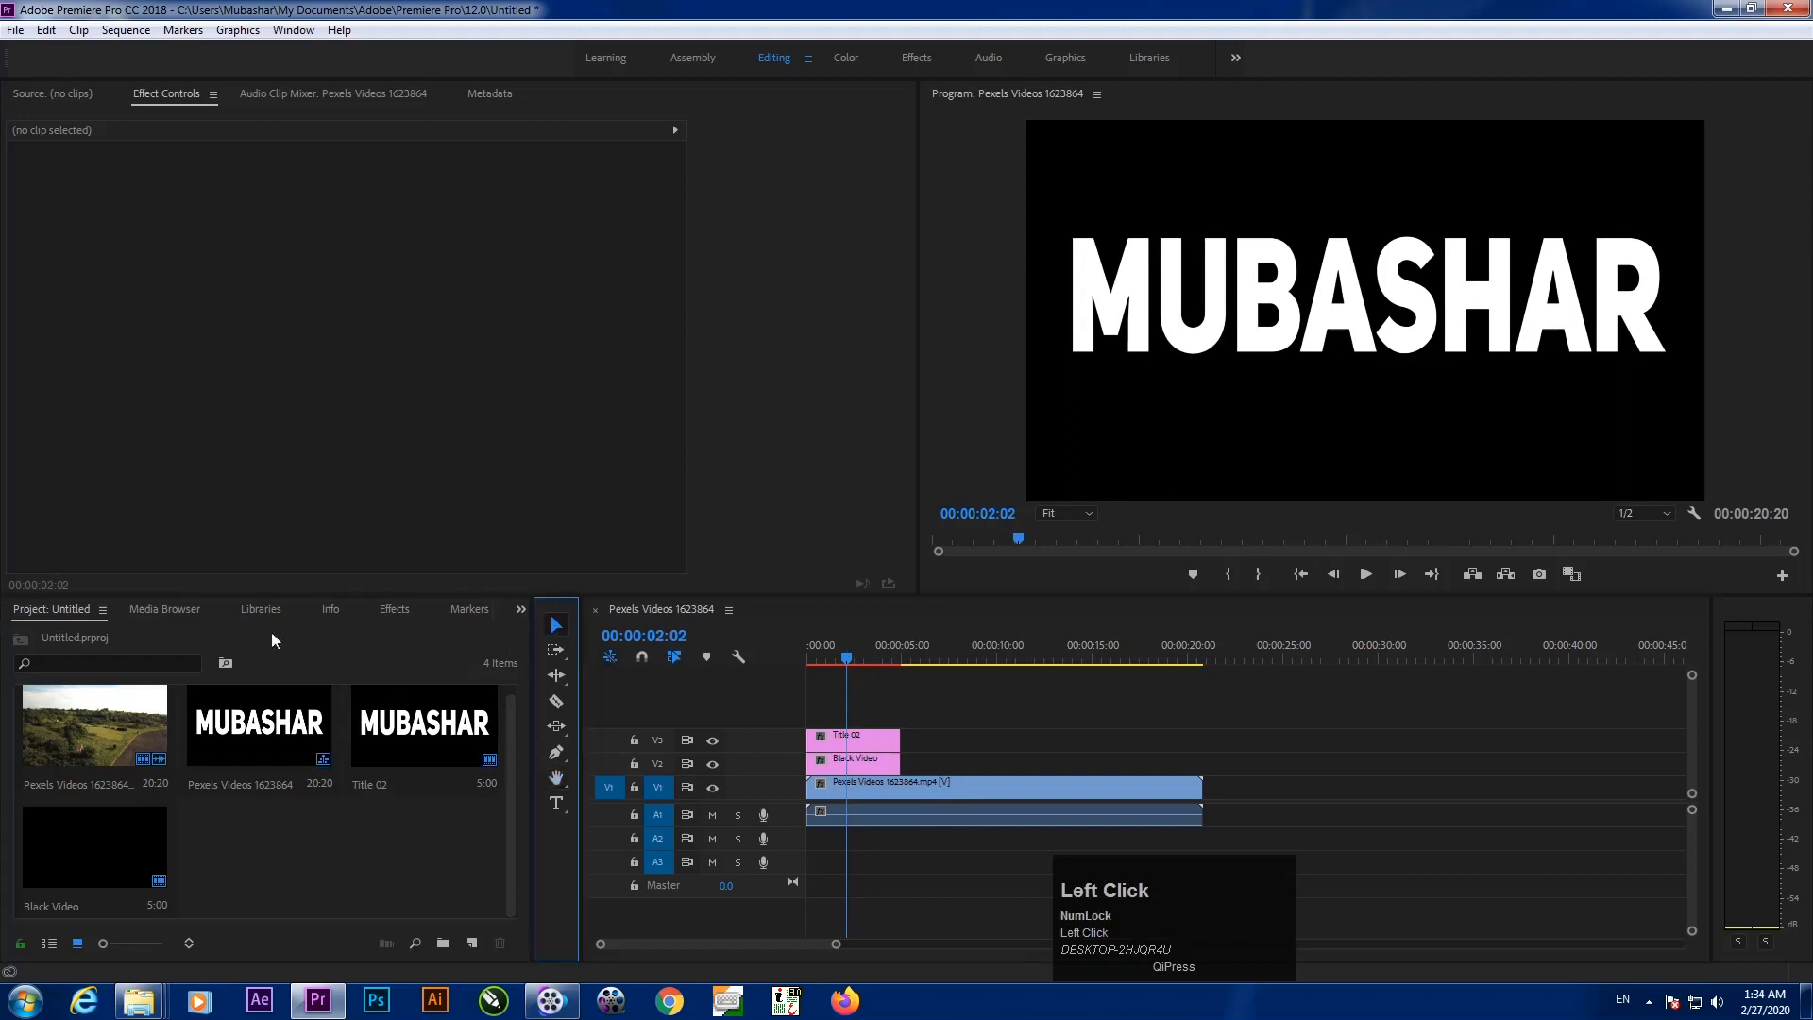
Search the effects for 'trac' and apply Track Matte Key to the Black Video clip on V2
{"action": "left_click", "coordinate": [393, 610]}
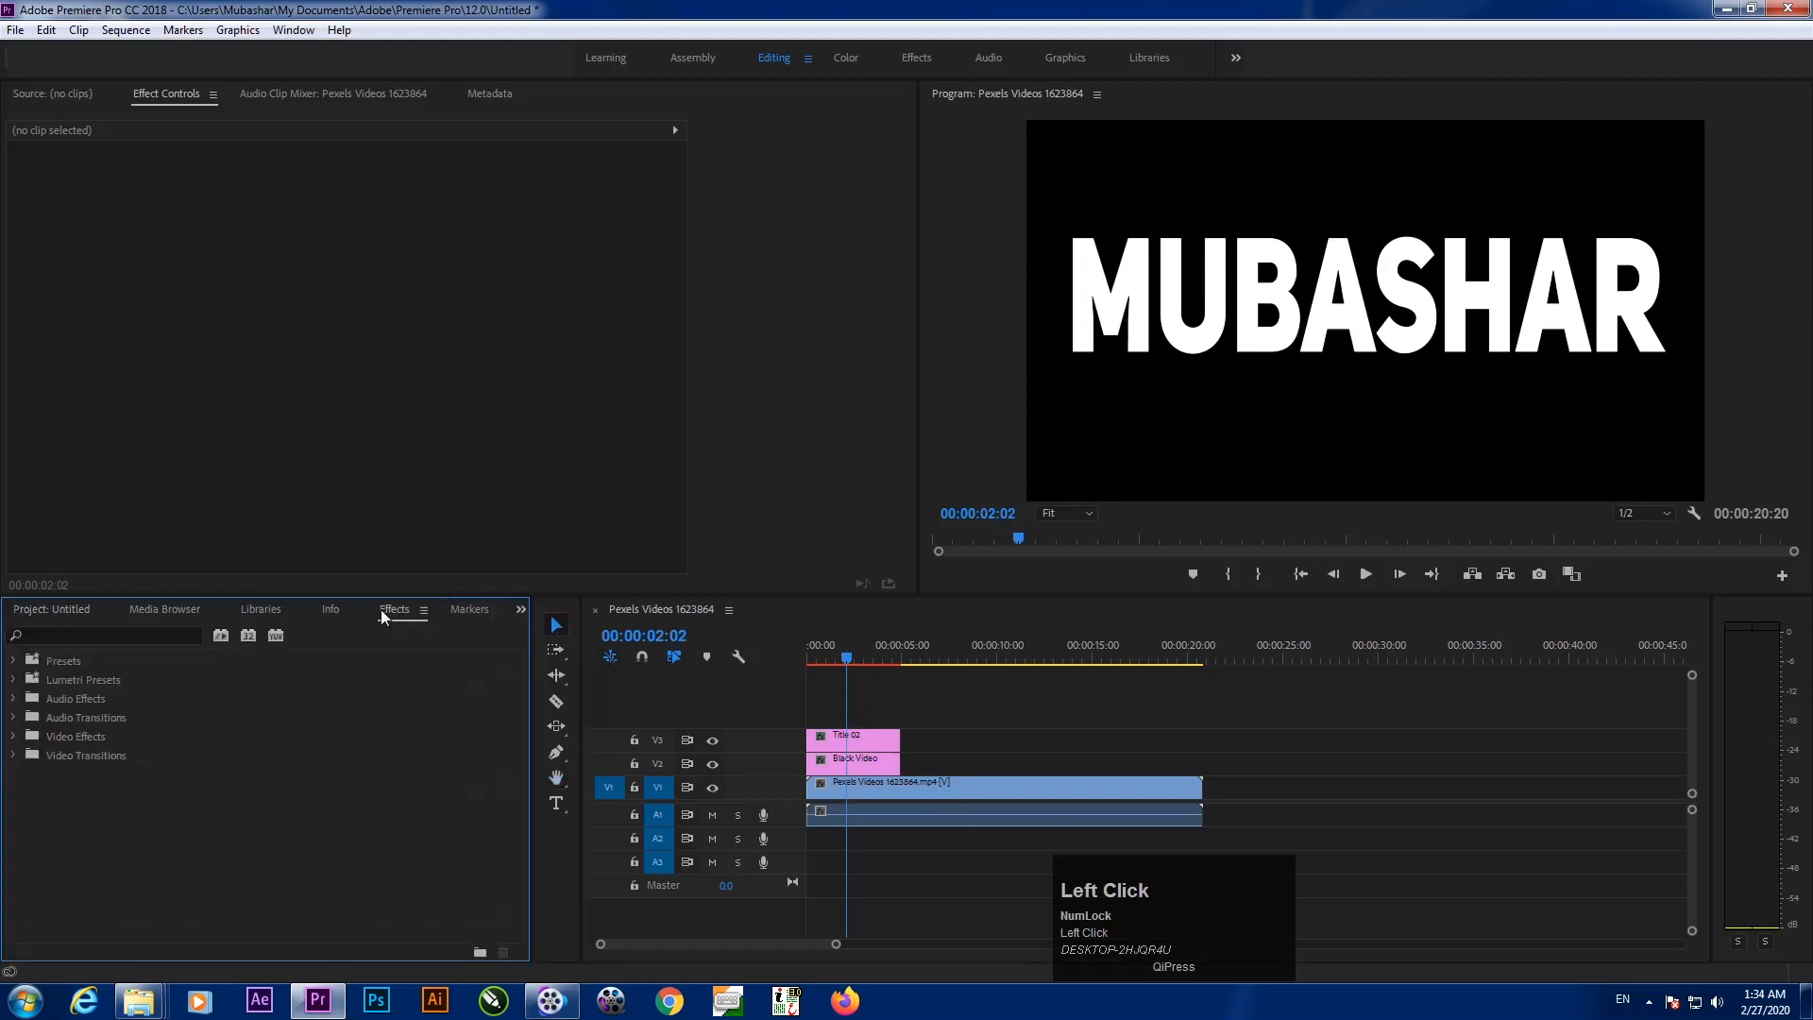
{"action": "left_click", "coordinate": [93, 636]}
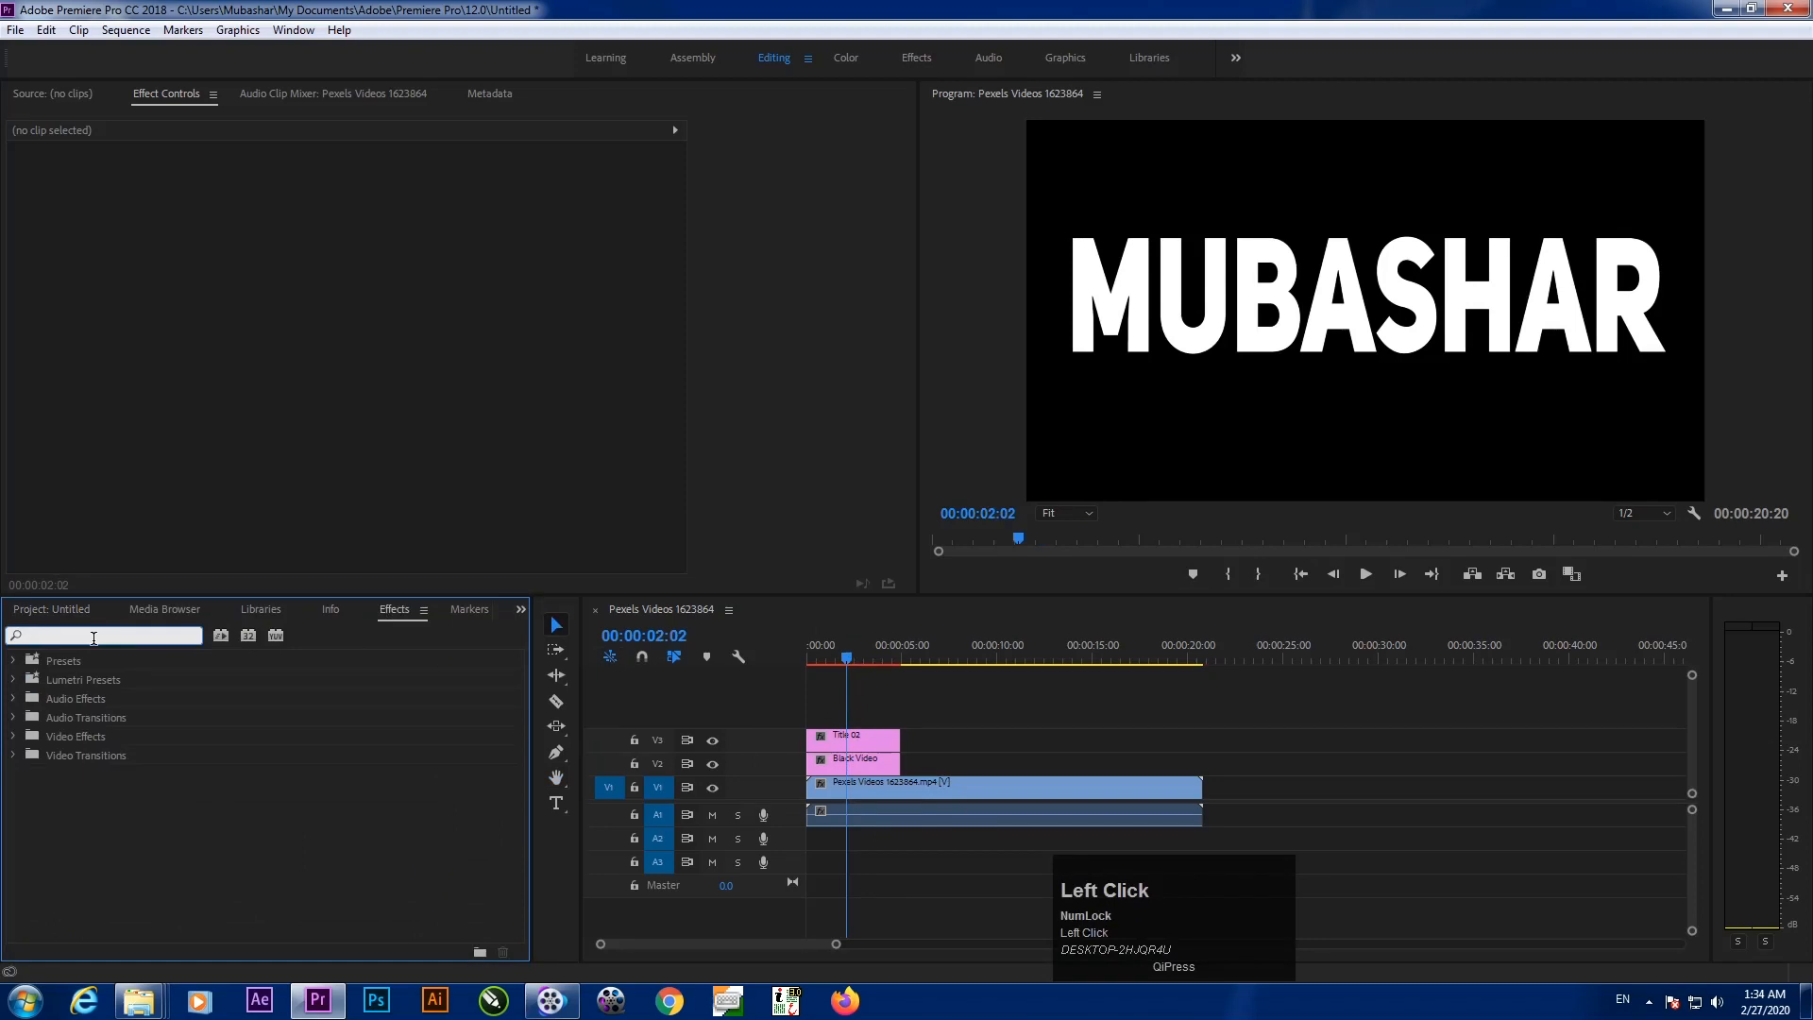
{"action": "type", "text": "tar"}
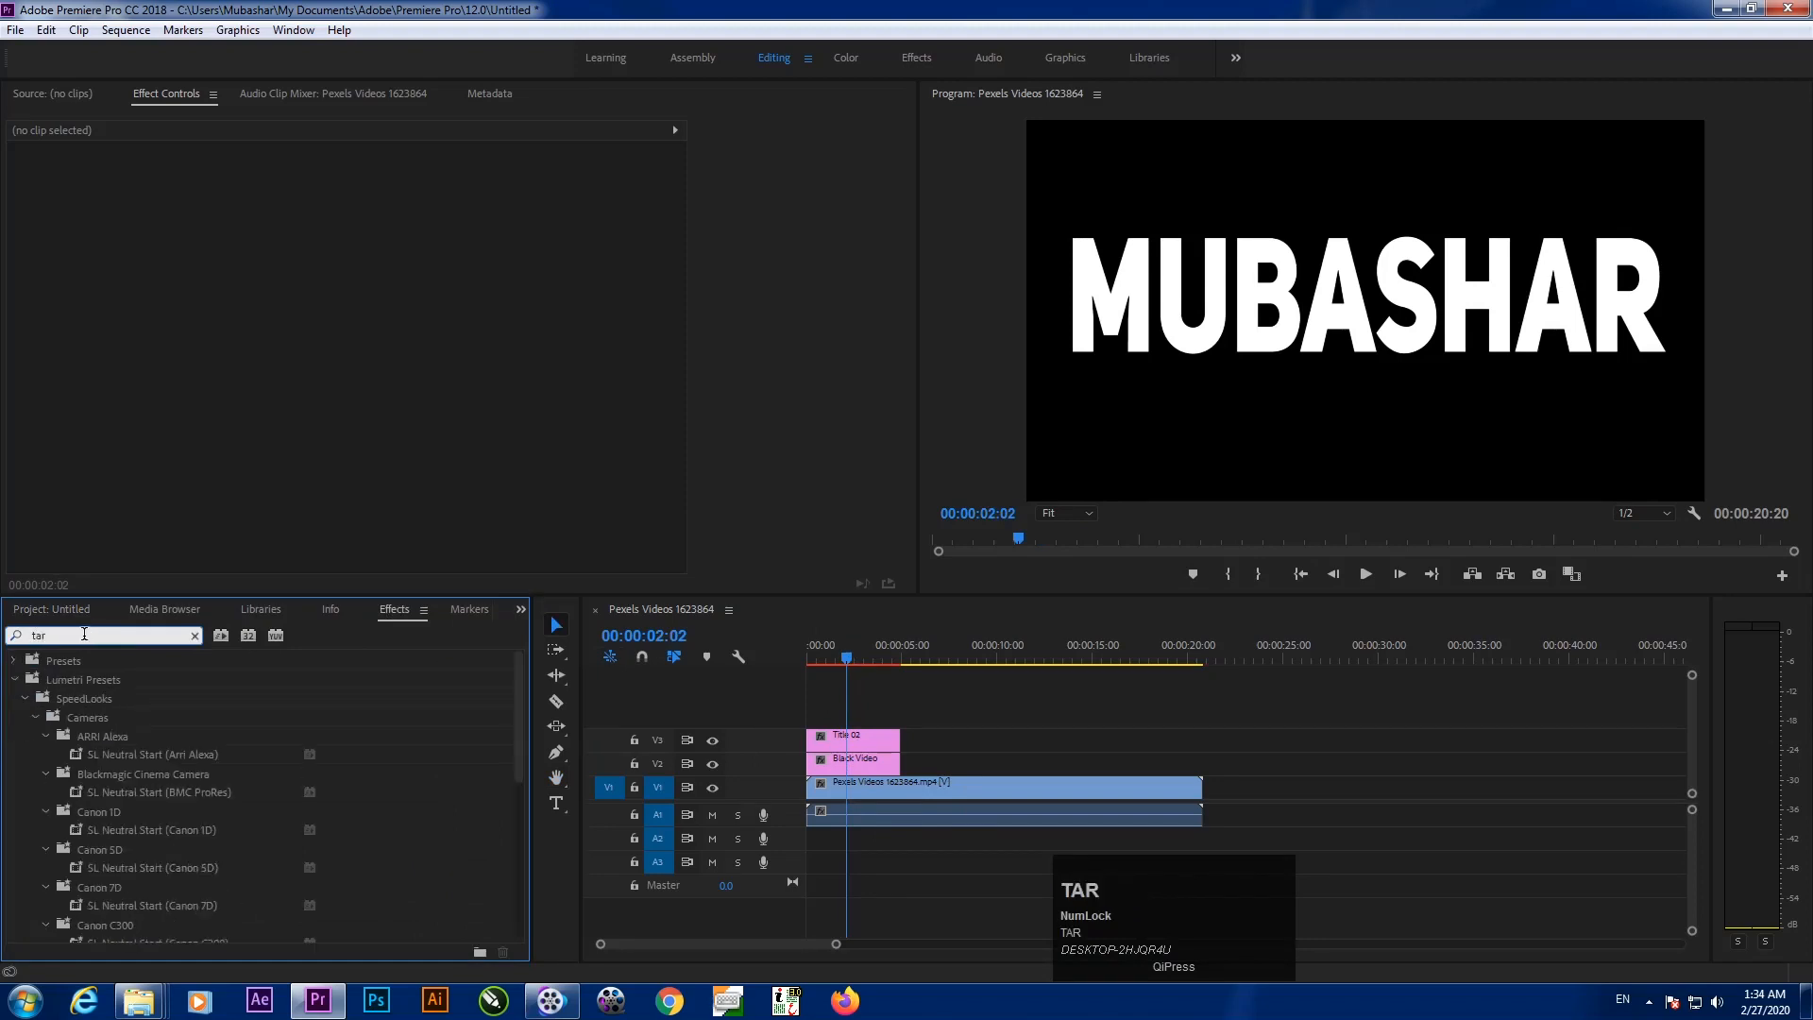
{"action": "key", "text": "BackSpace"}
{"action": "key", "text": "BackSpace"}
{"action": "type", "text": "rac"}
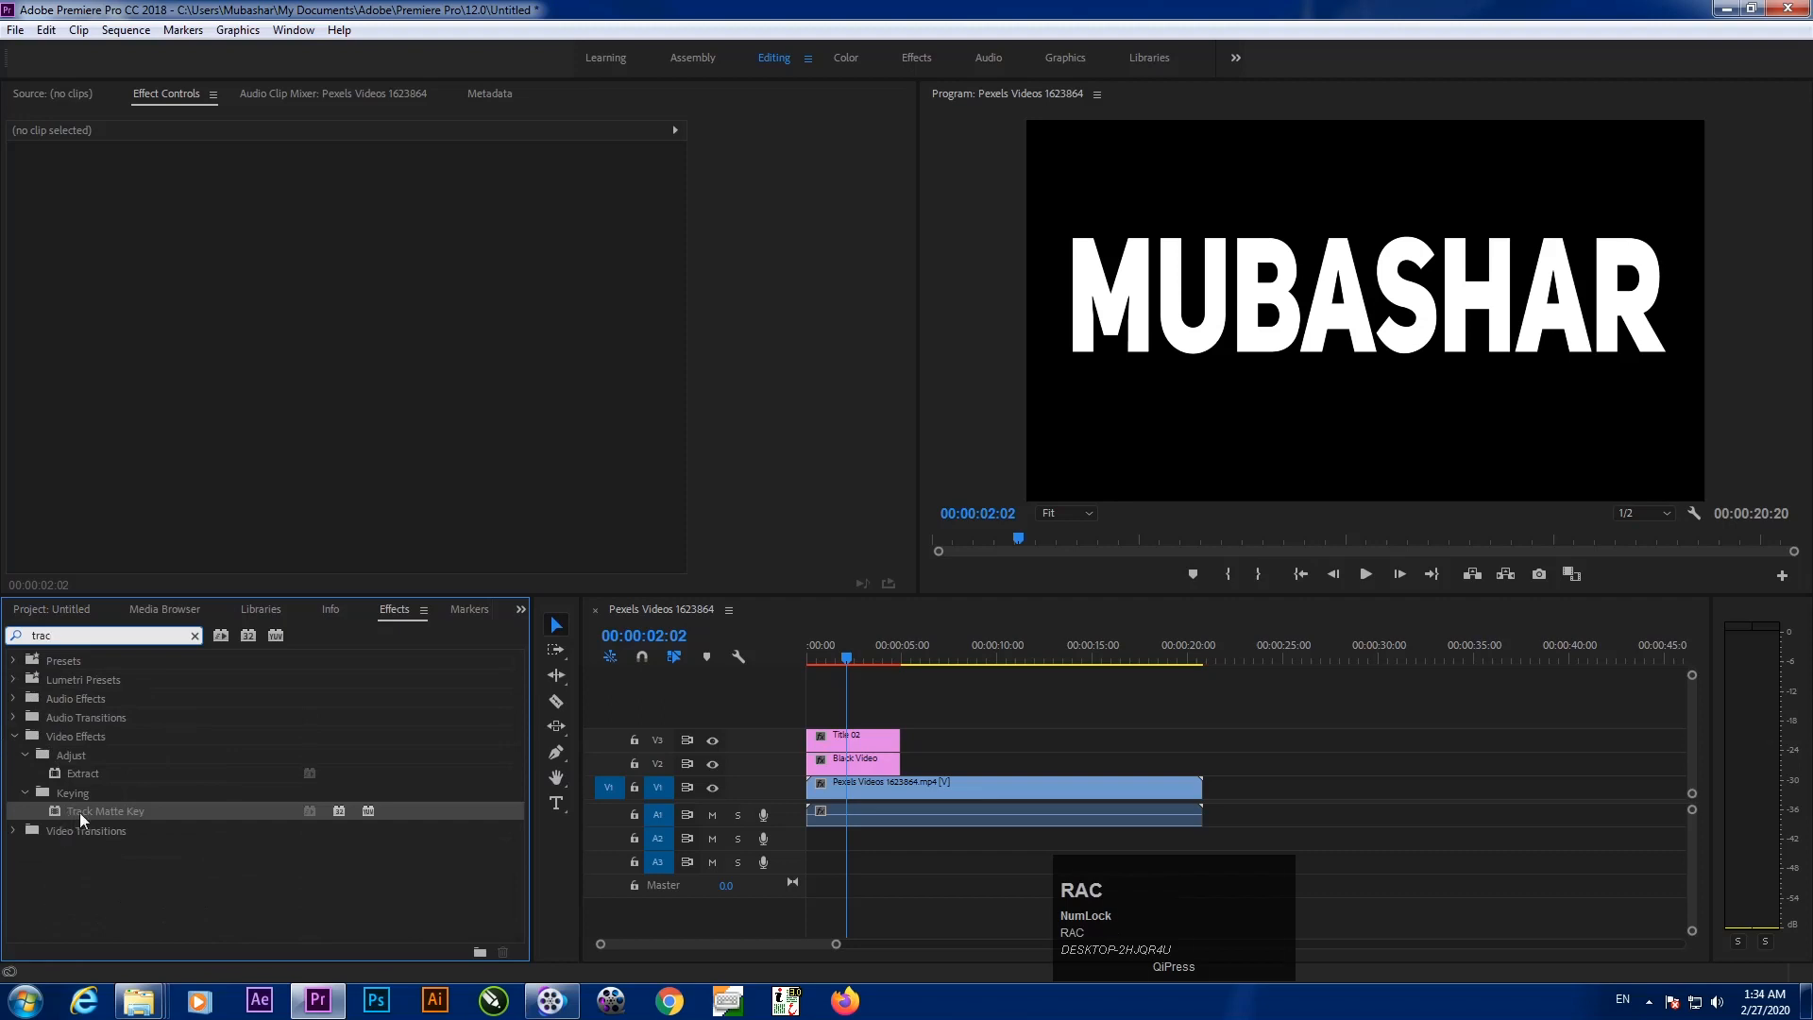
{"action": "left_click_drag", "start_coordinate": [76, 810], "coordinate": [847, 766]}
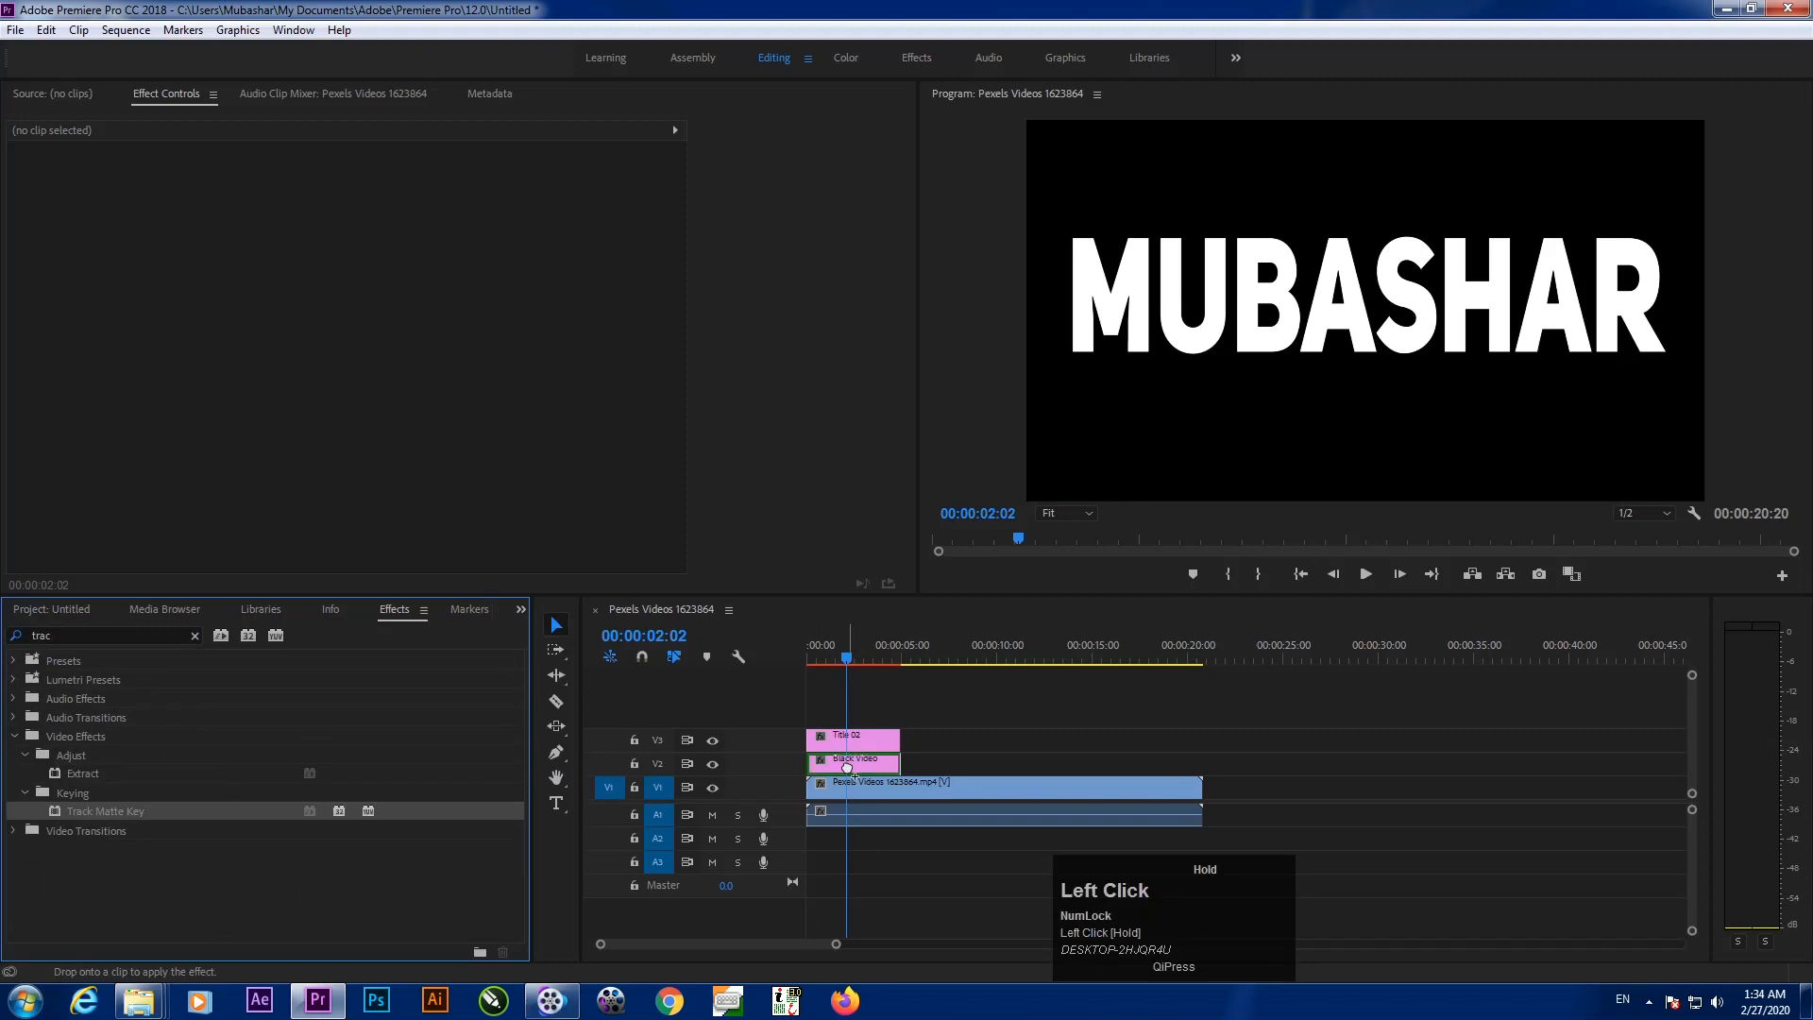
{"action": "left_click_drag", "start_coordinate": [847, 766], "coordinate": [847, 767]}
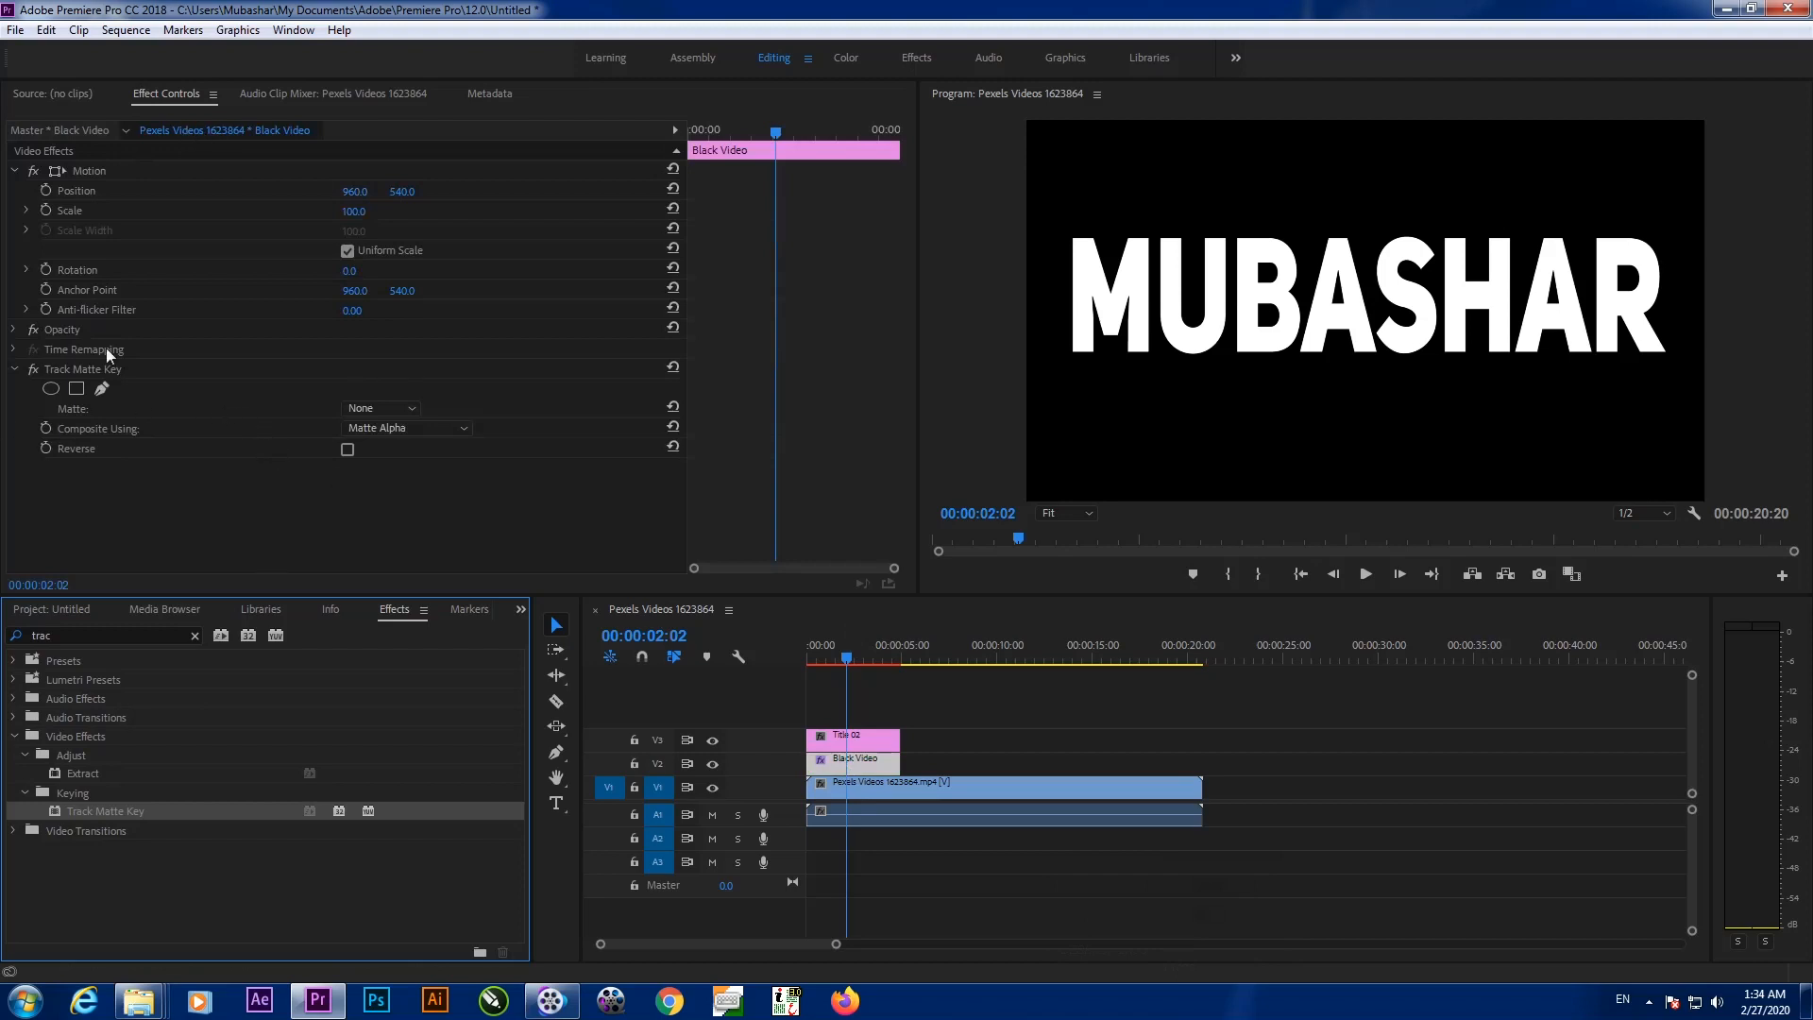
Set Track Matte Key's matte to Video 3 with Reverse ticked, then scrub to check the masked footage
{"action": "left_click", "coordinate": [120, 369]}
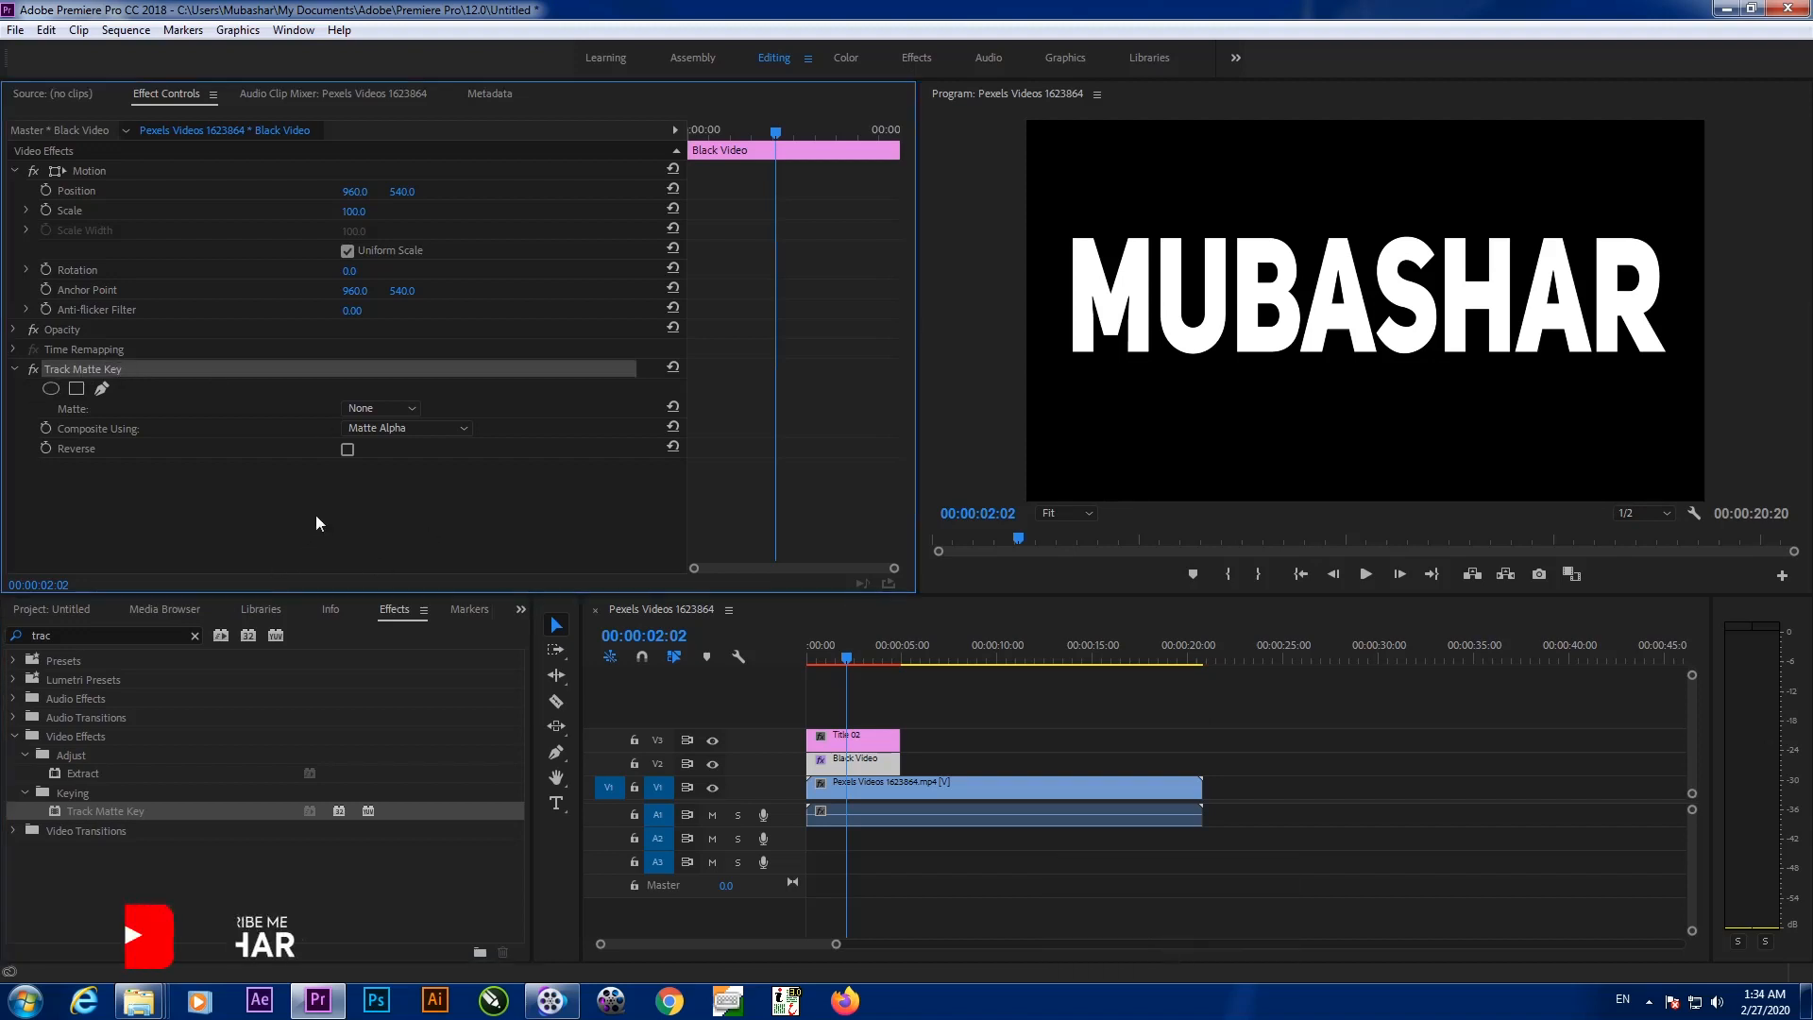
{"action": "left_click", "coordinate": [393, 409]}
{"action": "left_click", "coordinate": [380, 455]}
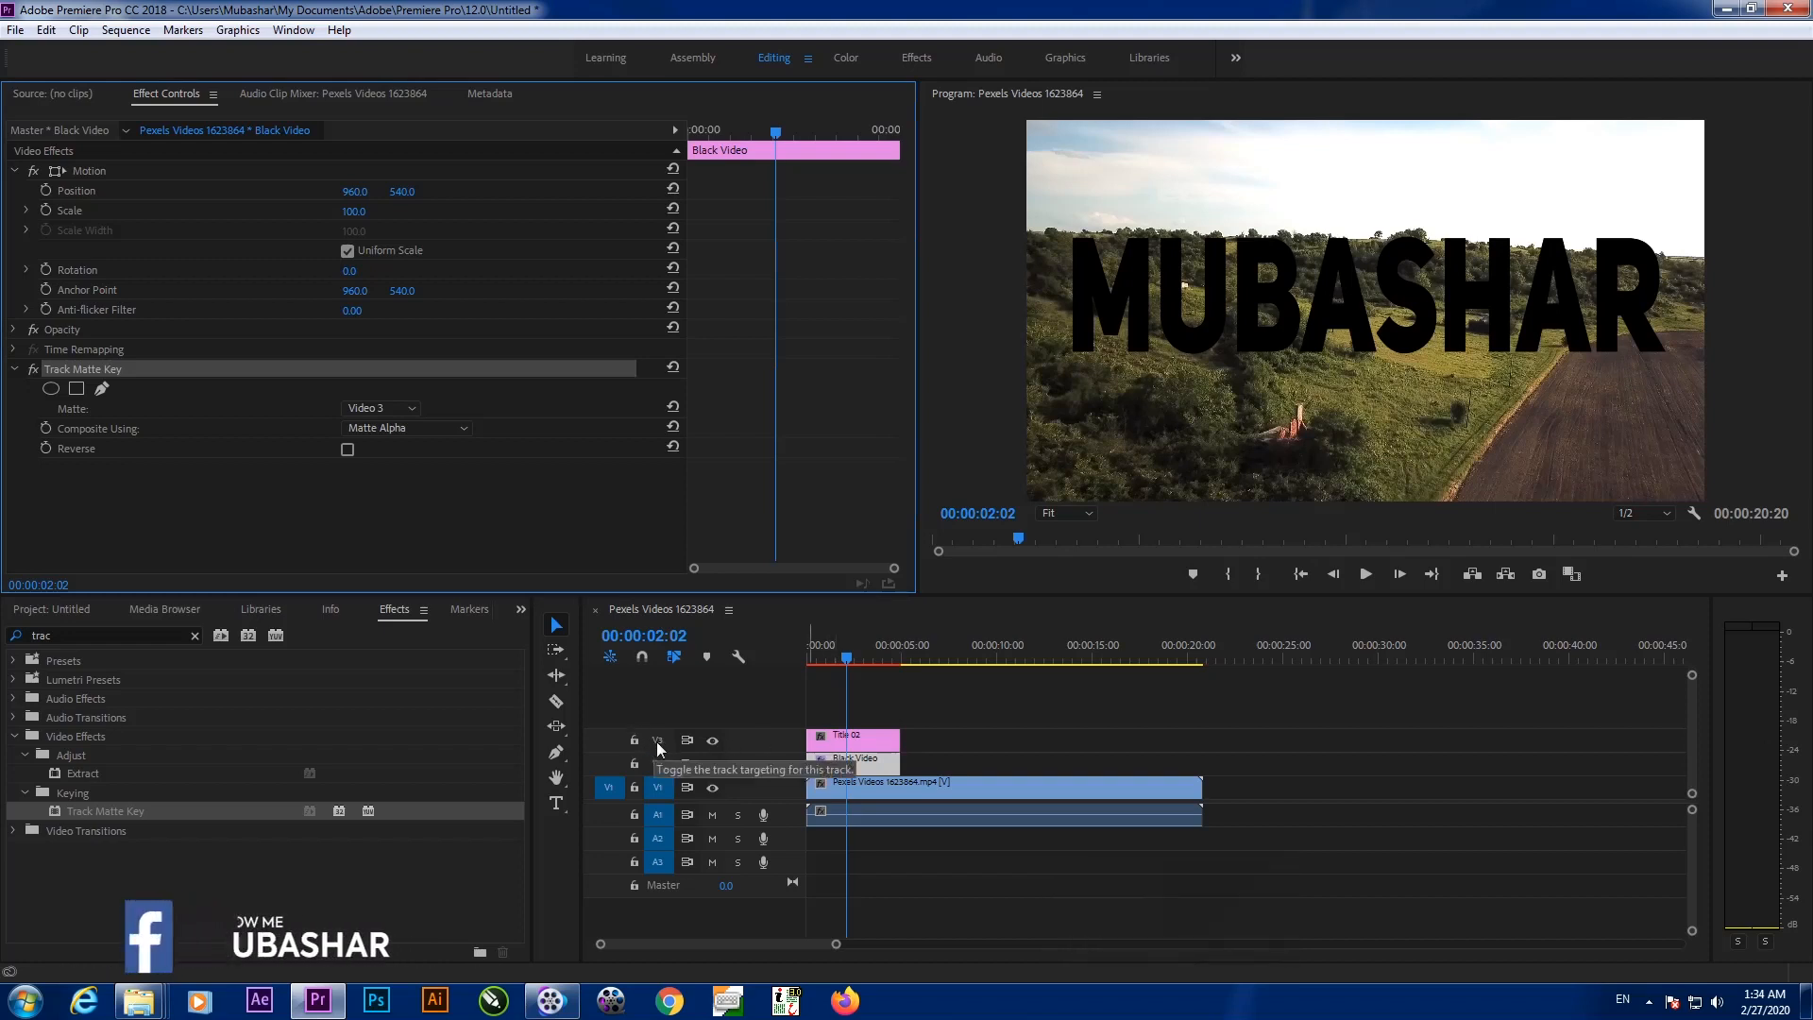
{"action": "left_click", "coordinate": [360, 404]}
{"action": "left_click", "coordinate": [359, 404]}
{"action": "left_click_drag", "start_coordinate": [868, 659], "coordinate": [833, 660]}
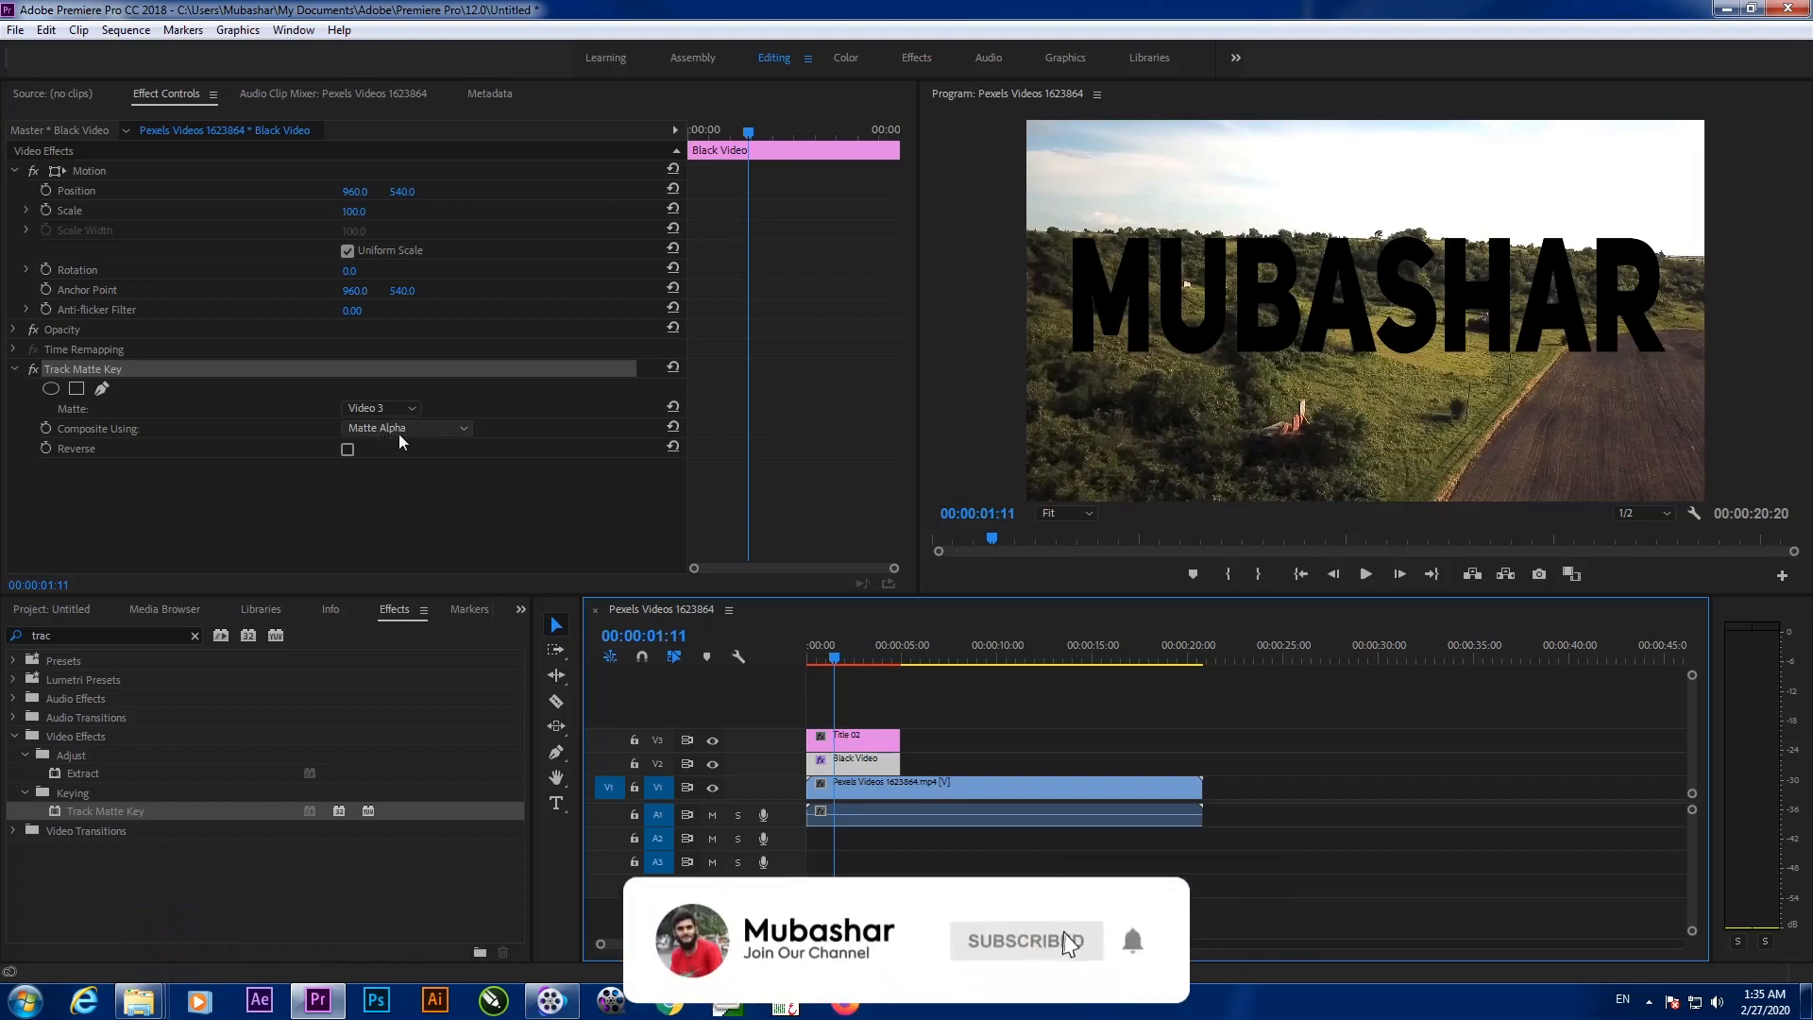
{"action": "left_click", "coordinate": [346, 449]}
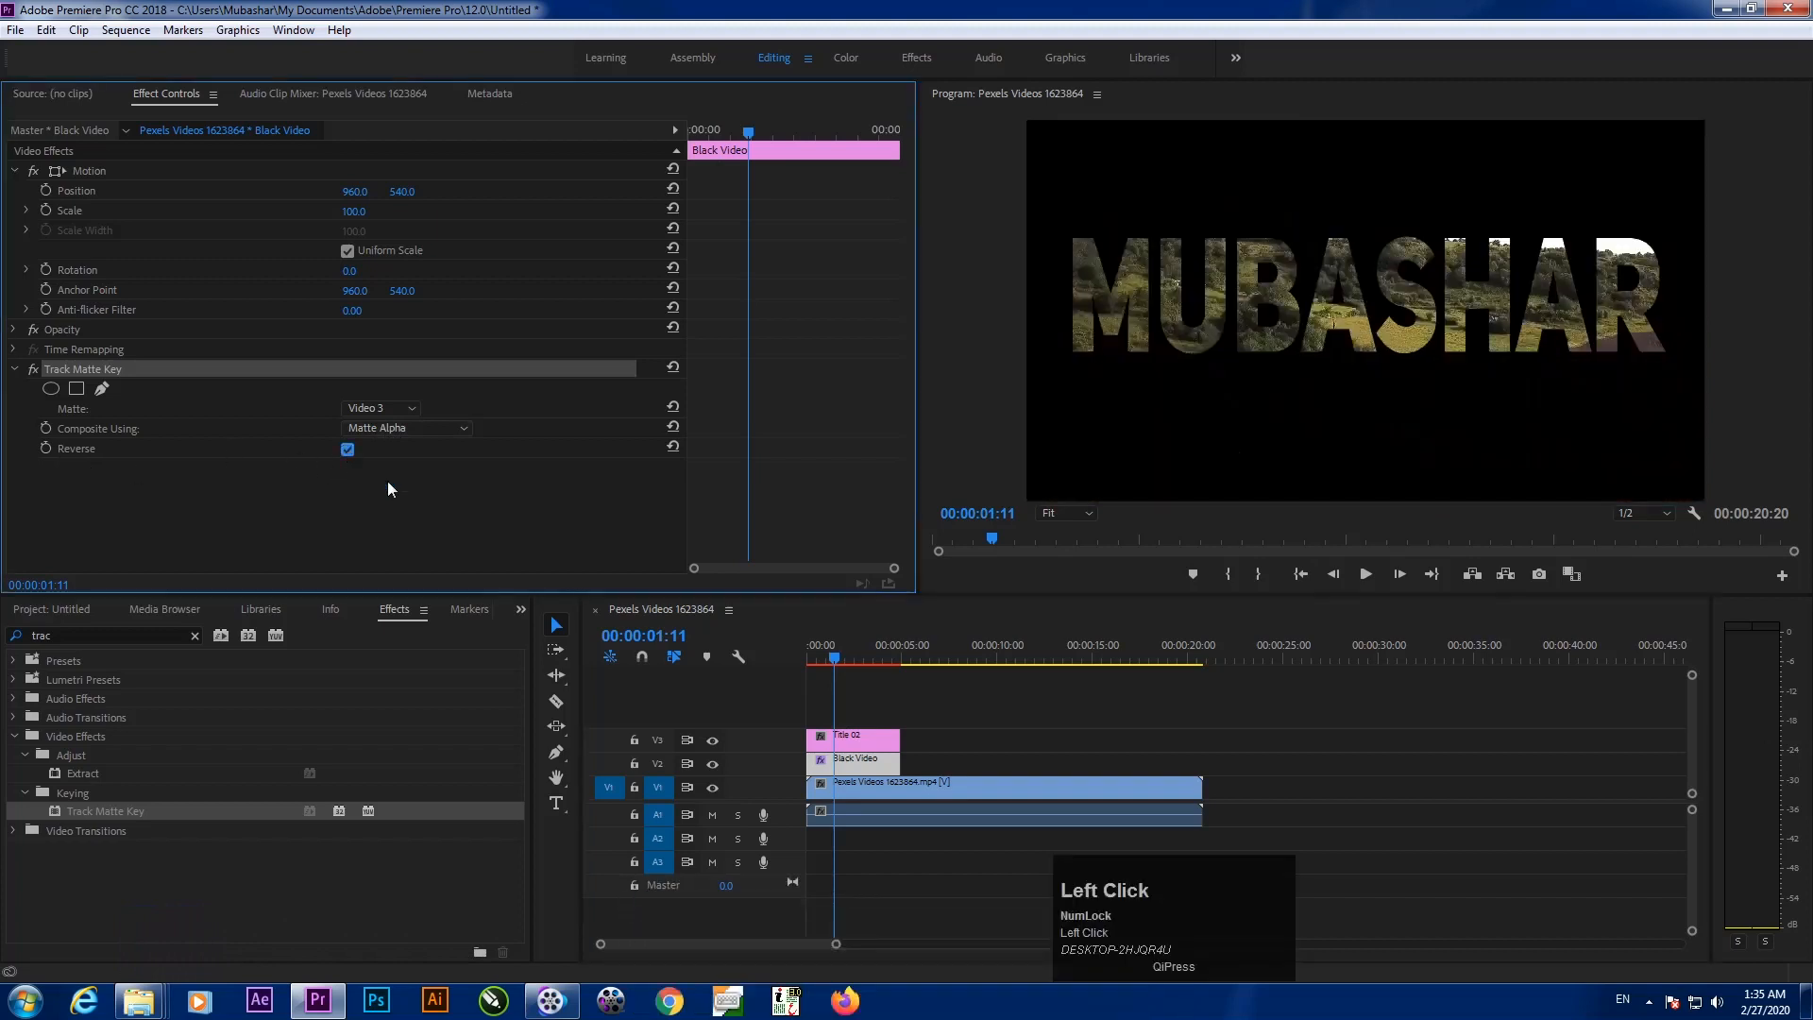
{"action": "left_click_drag", "start_coordinate": [832, 661], "coordinate": [836, 781]}
Shift Title 02 and Black Video about 22 frames later, then preview the opening frames
{"action": "left_click_drag", "start_coordinate": [859, 712], "coordinate": [879, 776]}
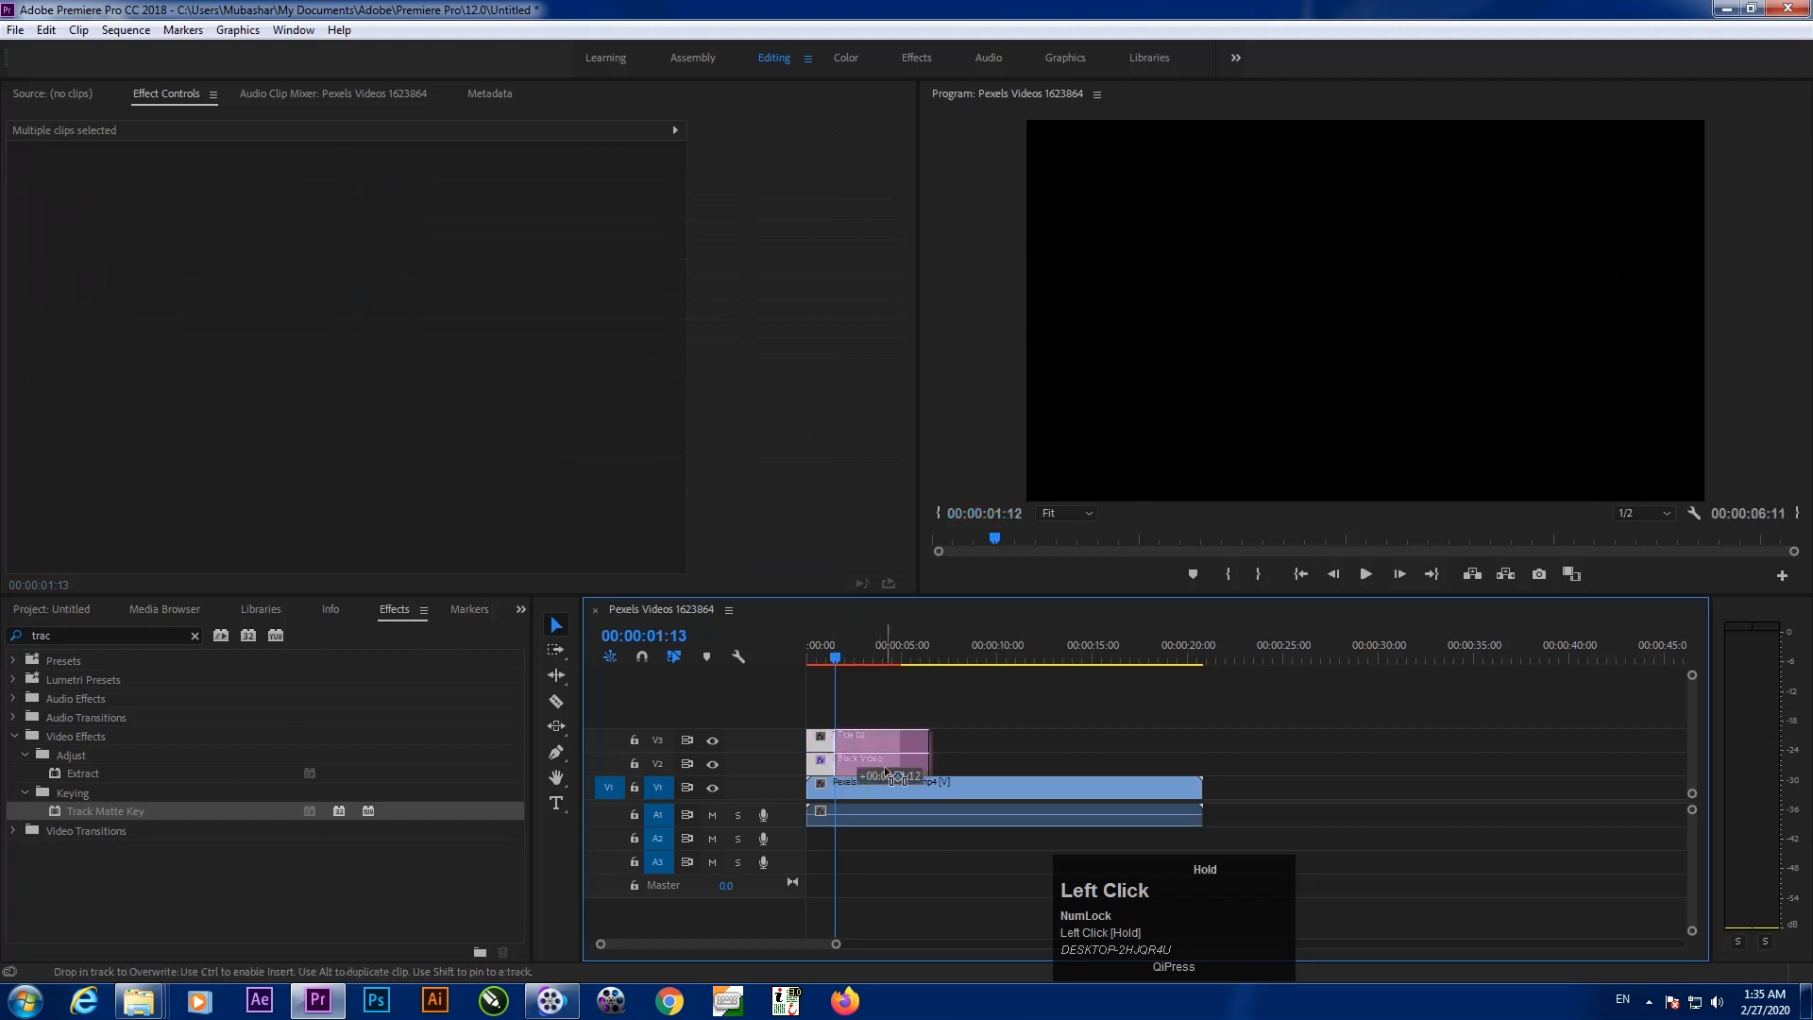
{"action": "key", "text": "Home"}
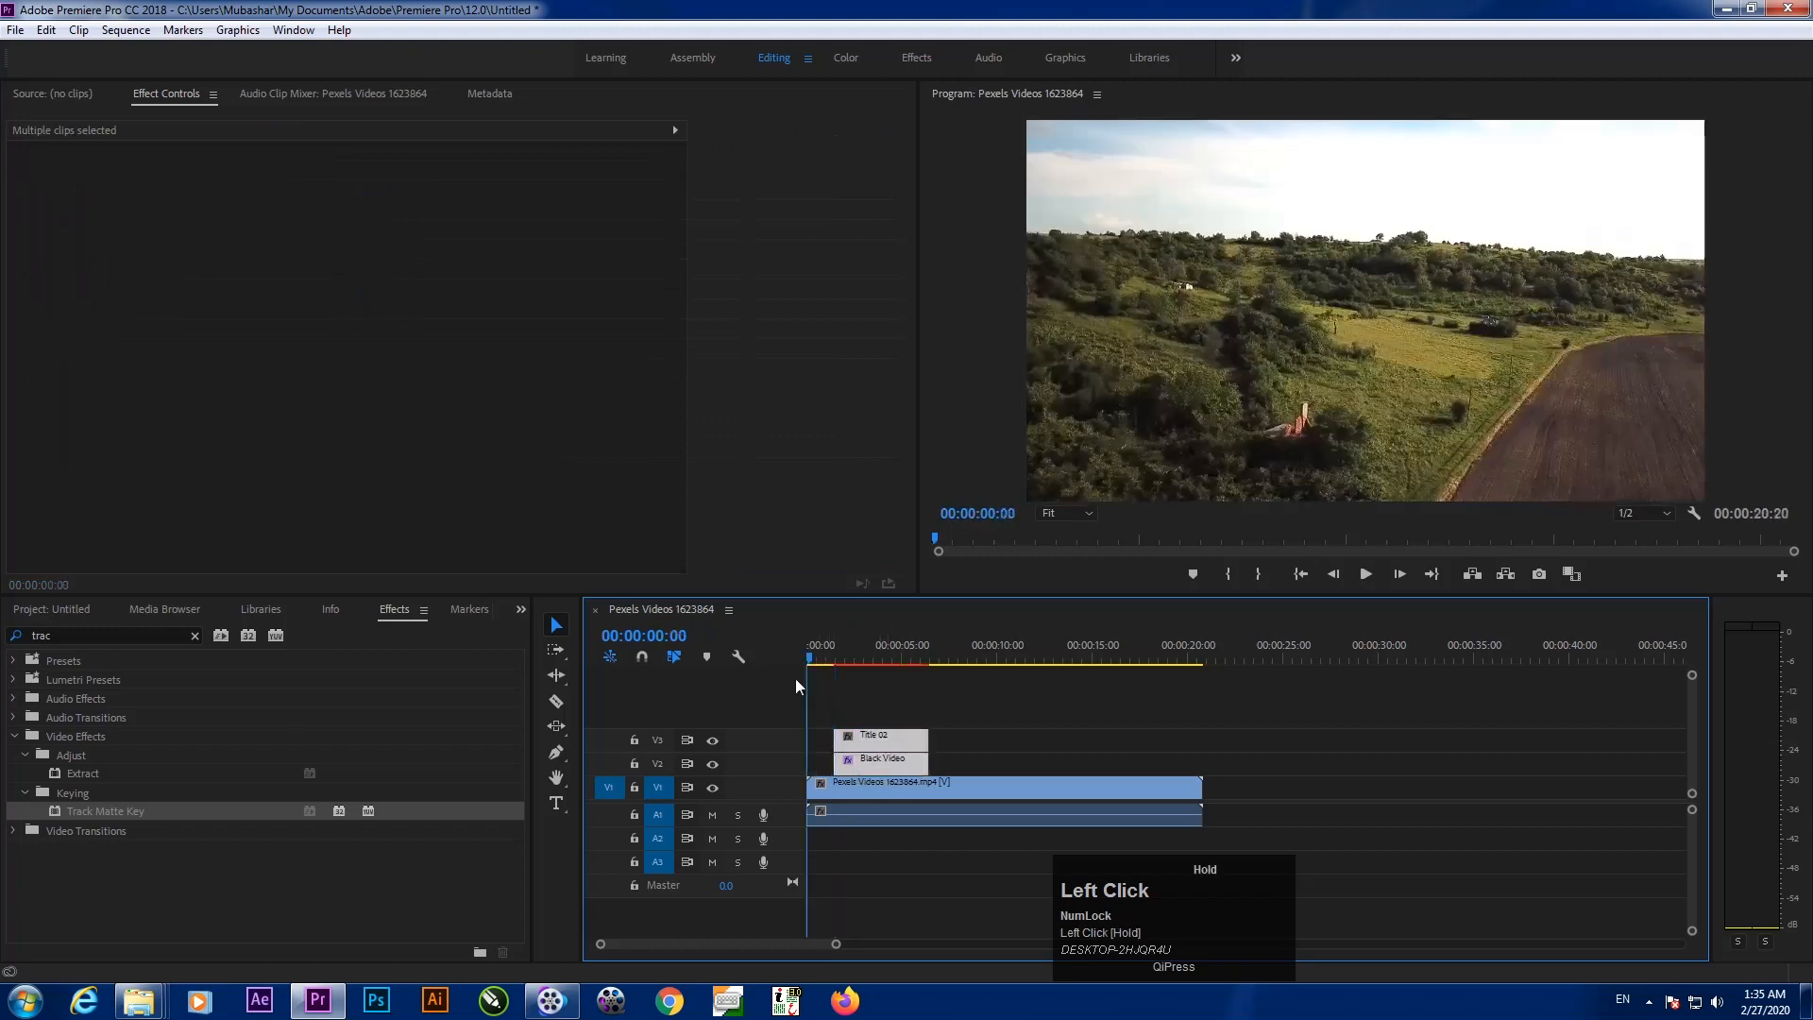
{"action": "left_click_drag", "start_coordinate": [801, 677], "coordinate": [854, 697]}
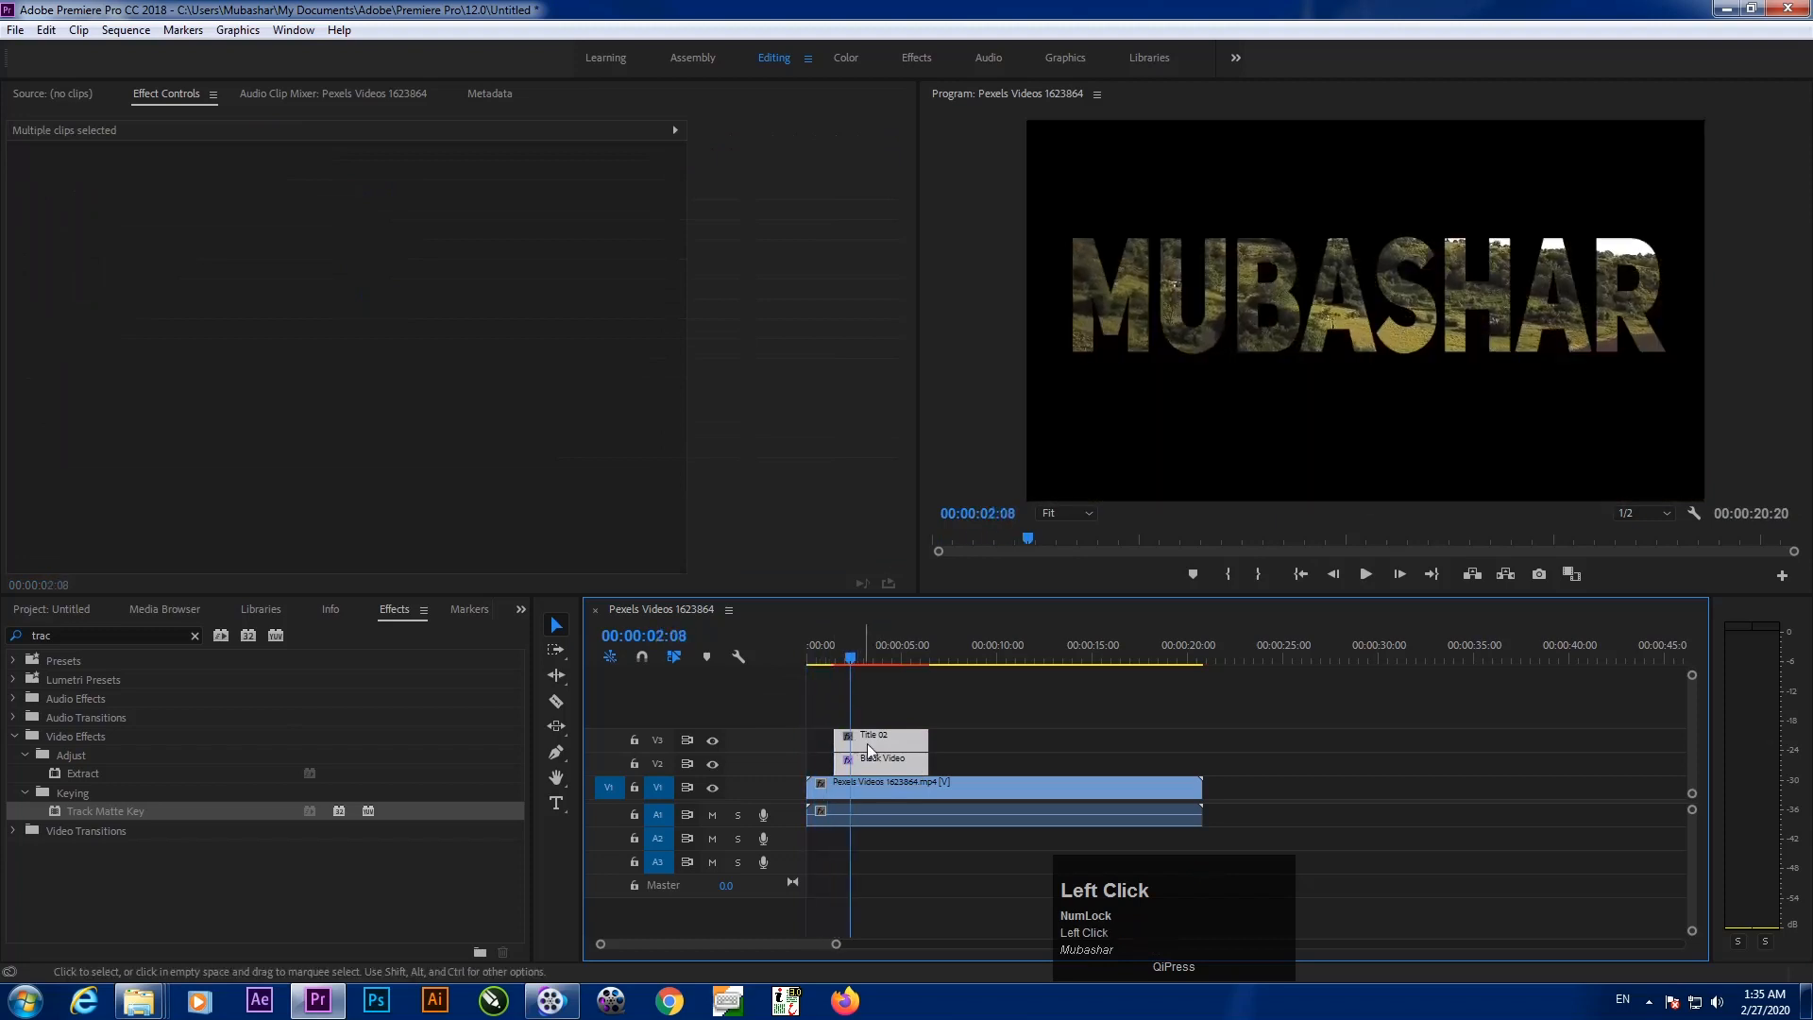
Select Title 02 and check the frame where the lettering first appears
{"action": "left_click", "coordinate": [874, 742]}
{"action": "left_click_drag", "start_coordinate": [851, 660], "coordinate": [856, 666]}
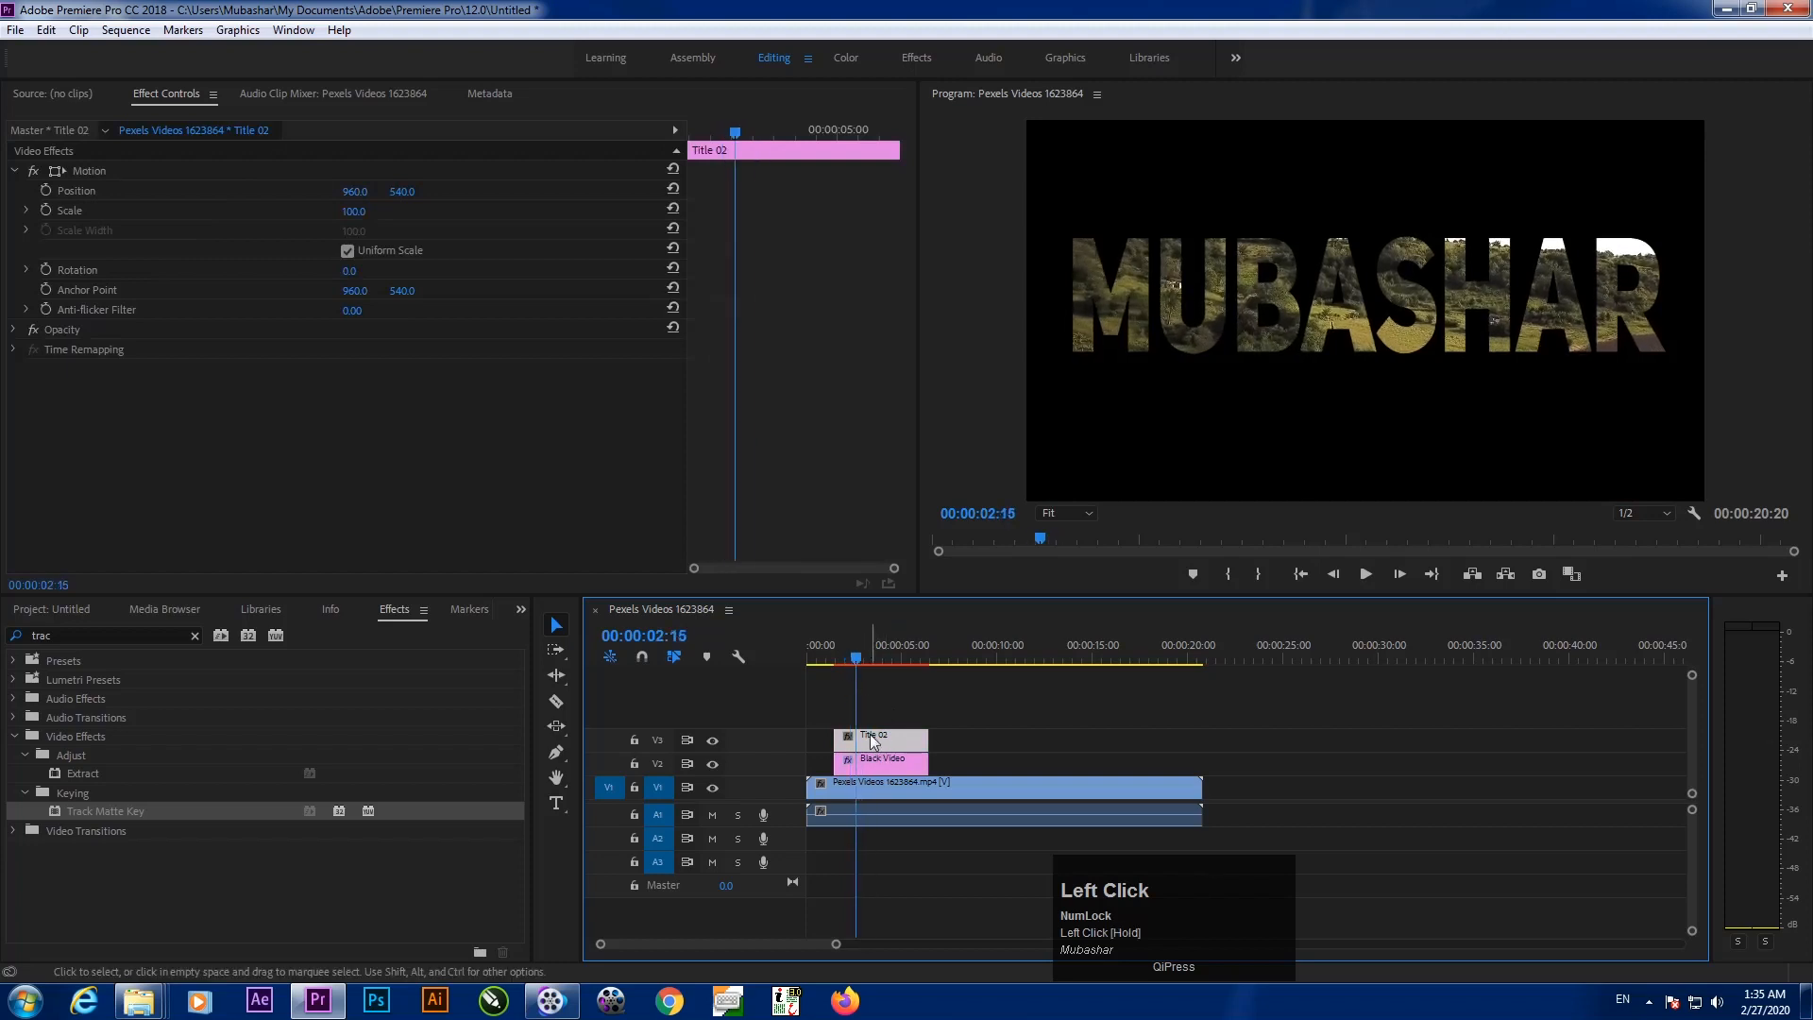
{"action": "left_click", "coordinate": [869, 740]}
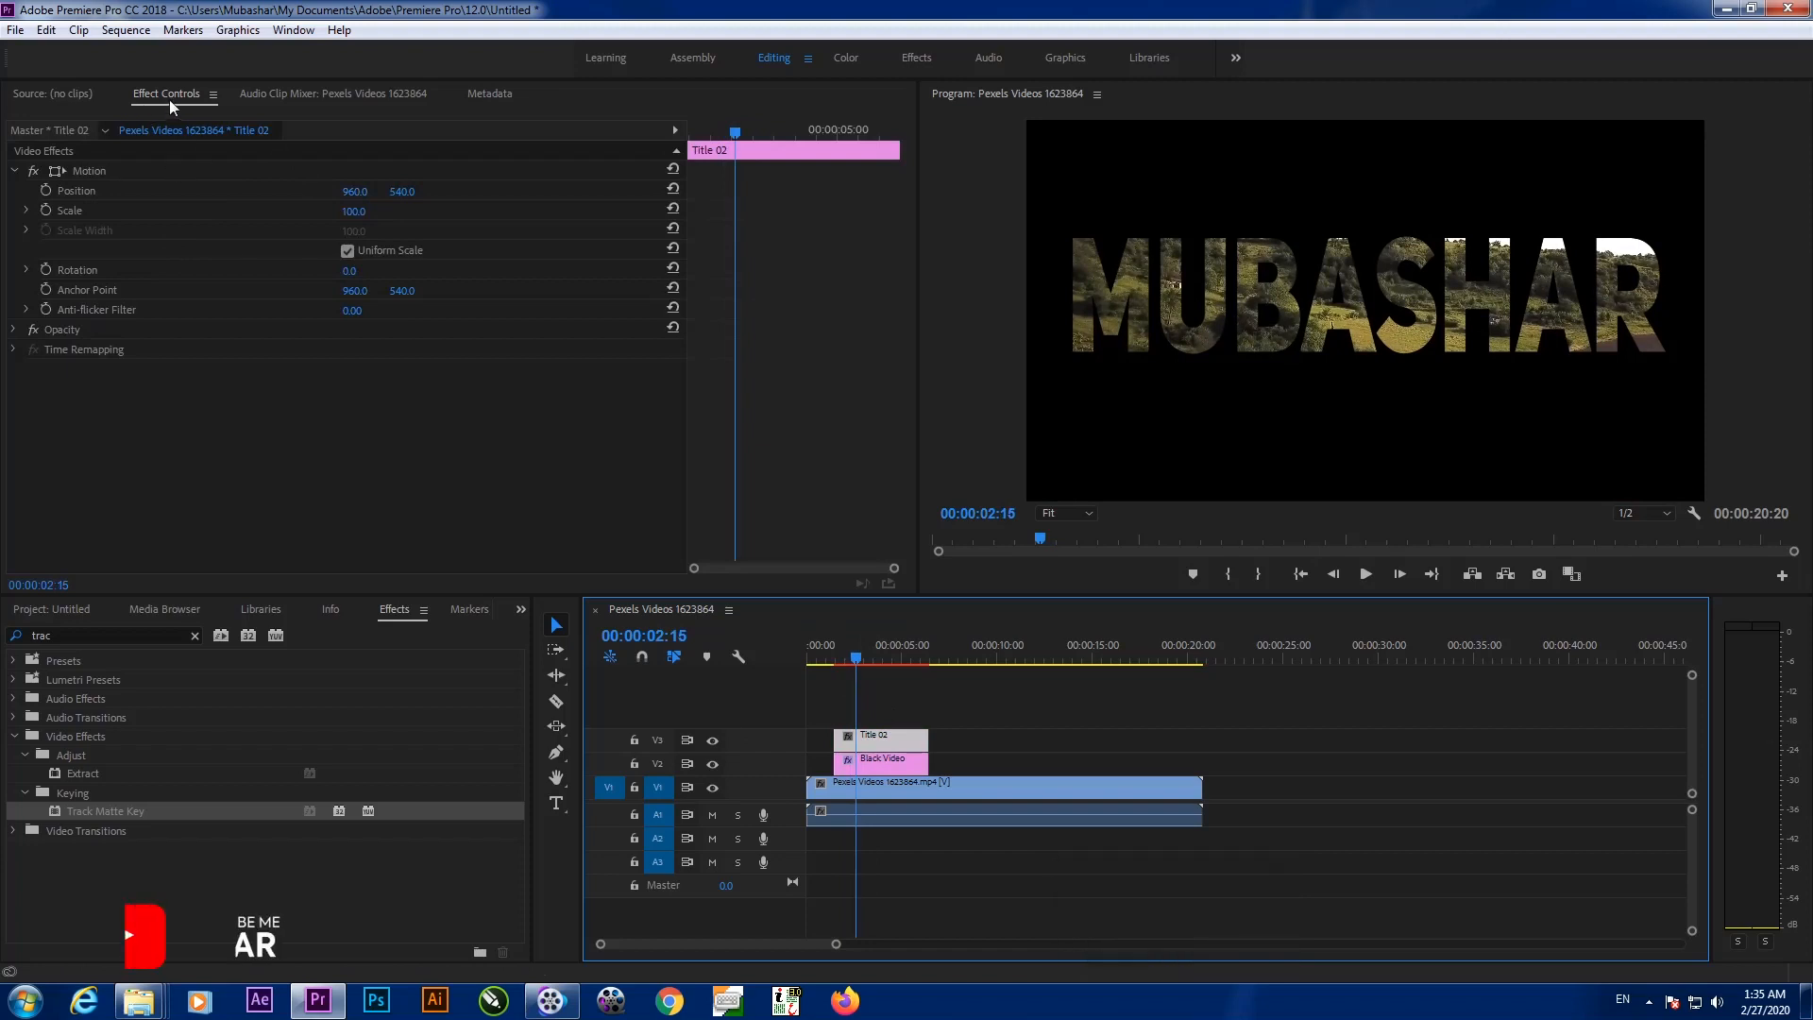
{"action": "left_click", "coordinate": [292, 30]}
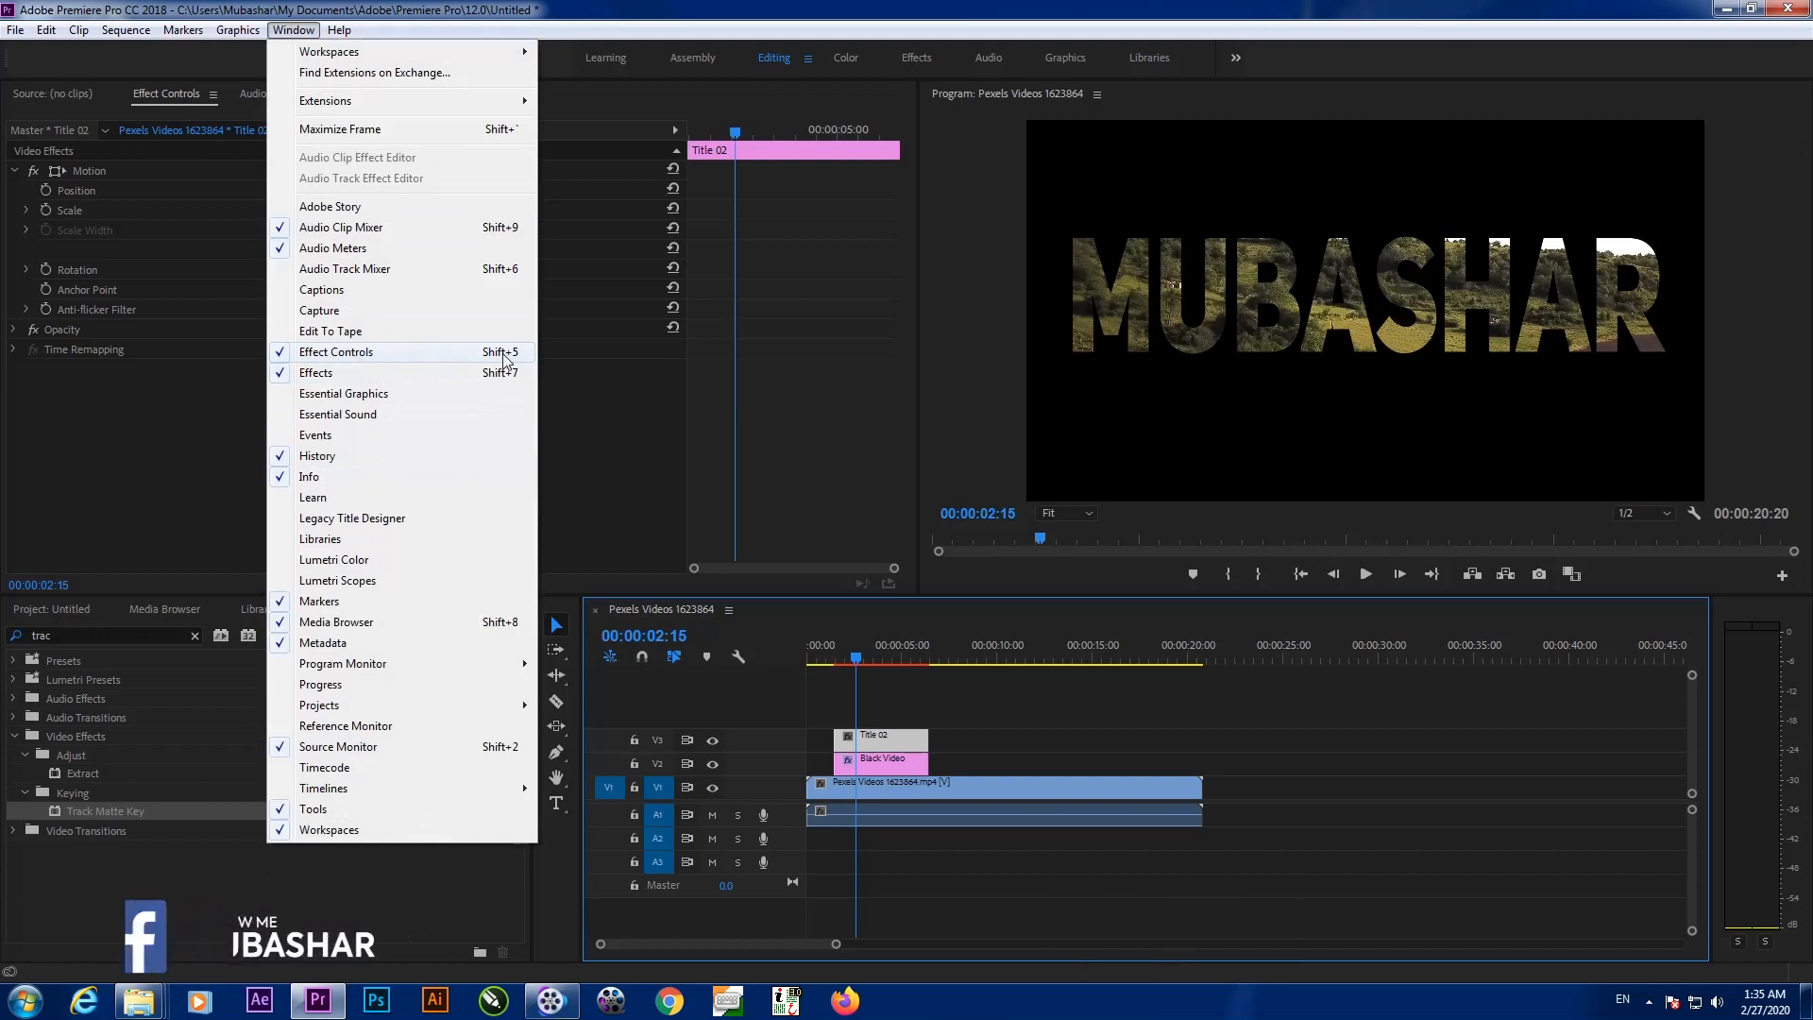
Add a Scale keyframe of 100 on Title 02 at 02:15
{"action": "left_click", "coordinate": [162, 475]}
{"action": "left_click", "coordinate": [875, 746]}
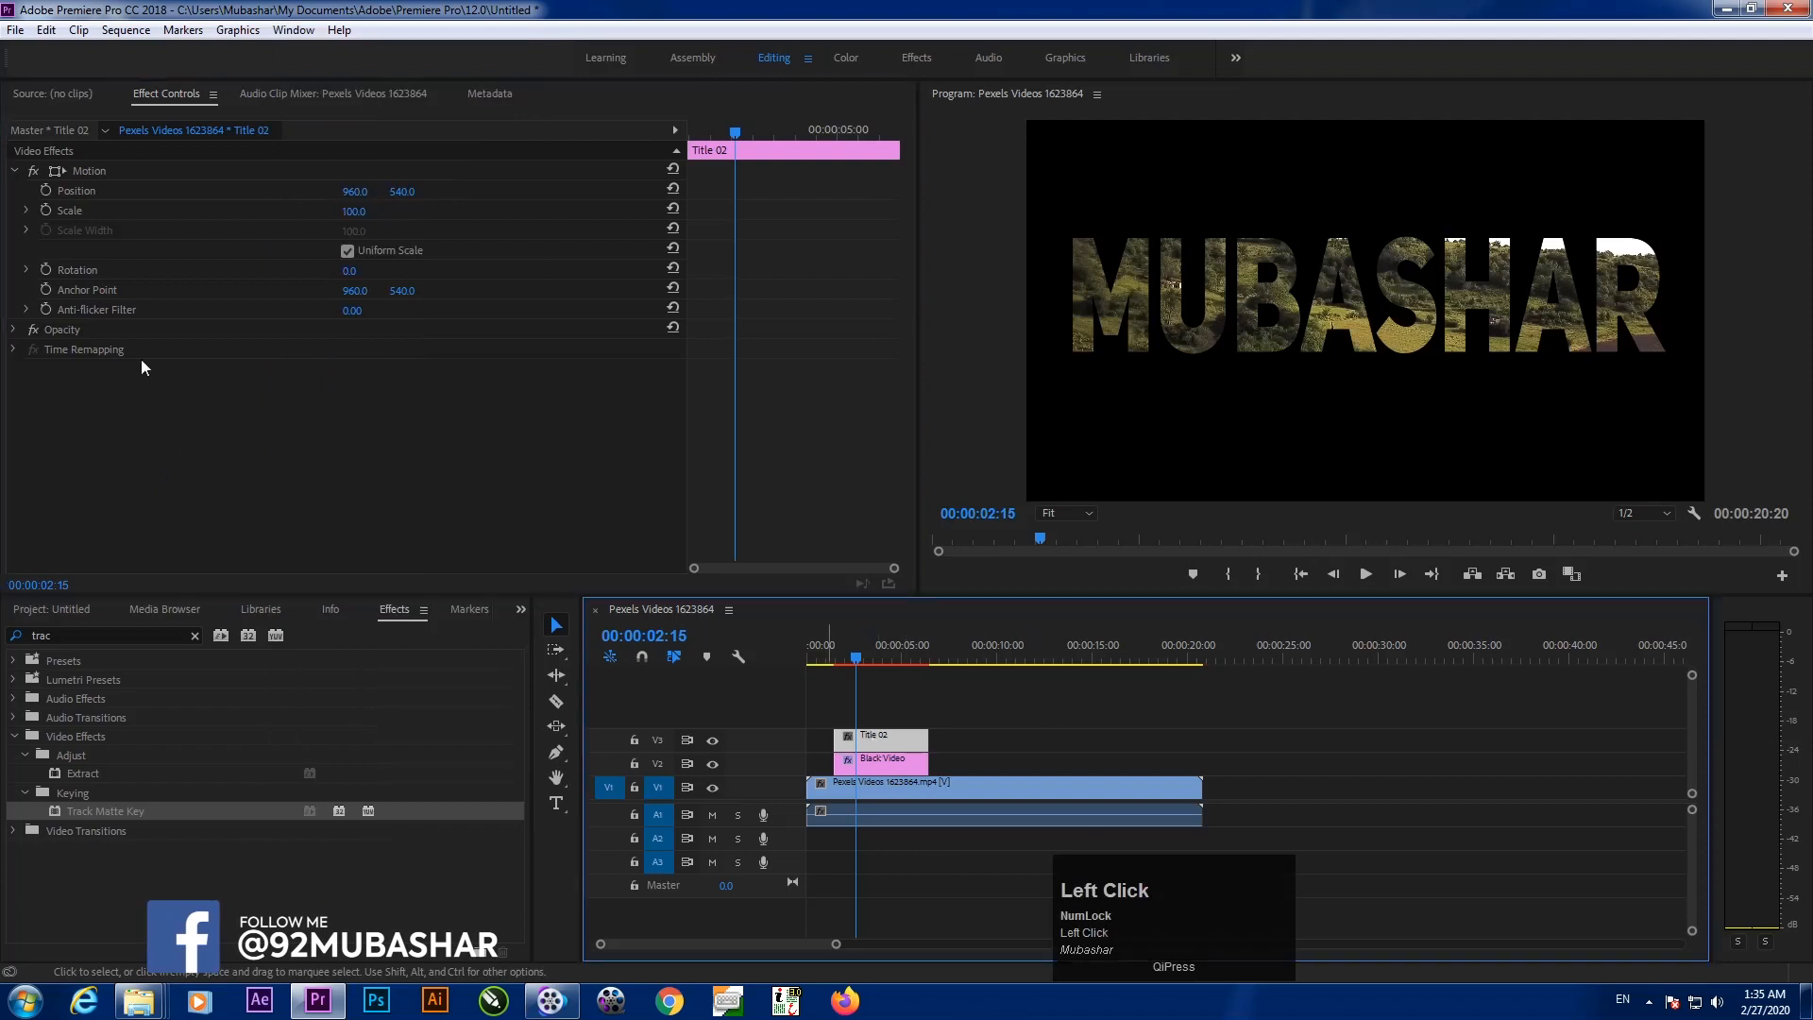
{"action": "left_click", "coordinate": [43, 207]}
Raise Title 02's Scale to 10000 at its first frame, then play the zoom from the start
{"action": "left_click_drag", "start_coordinate": [737, 148], "coordinate": [588, 141]}
{"action": "left_click_drag", "start_coordinate": [720, 132], "coordinate": [734, 133]}
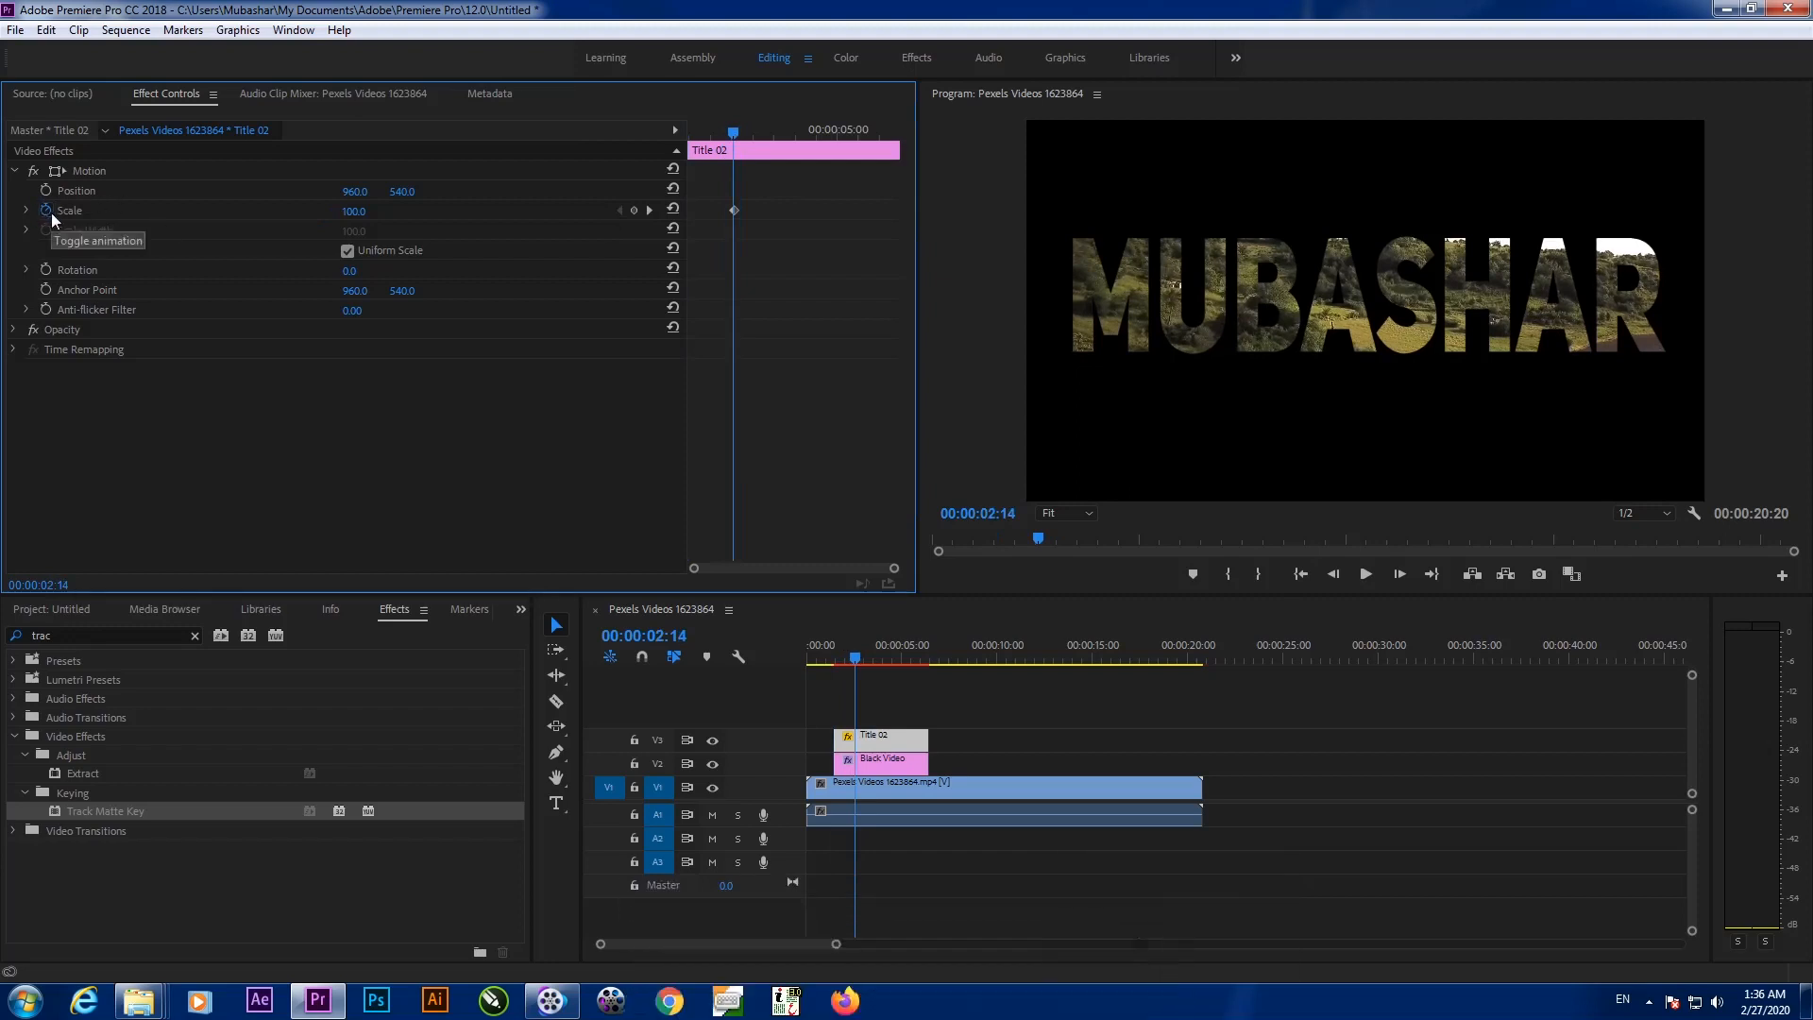
{"action": "left_click_drag", "start_coordinate": [716, 144], "coordinate": [460, 296]}
{"action": "left_click_drag", "start_coordinate": [354, 211], "coordinate": [3, 234]}
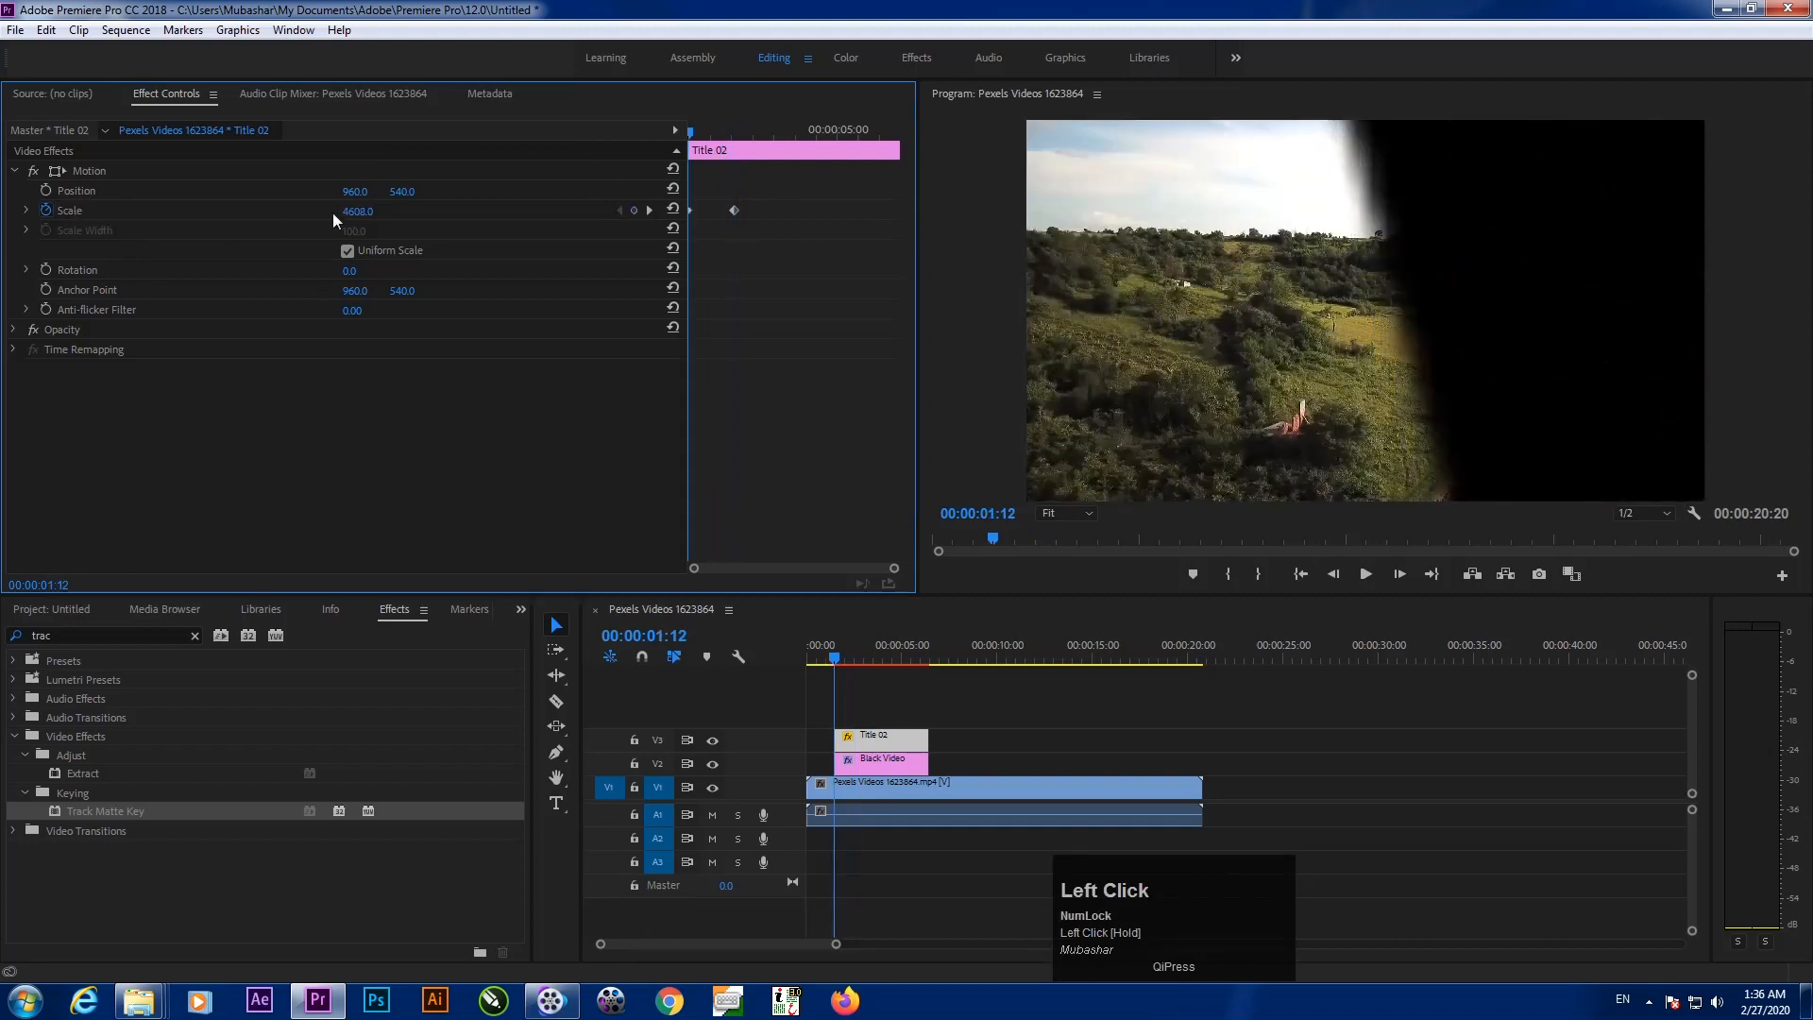
{"action": "left_click_drag", "start_coordinate": [357, 210], "coordinate": [566, 212]}
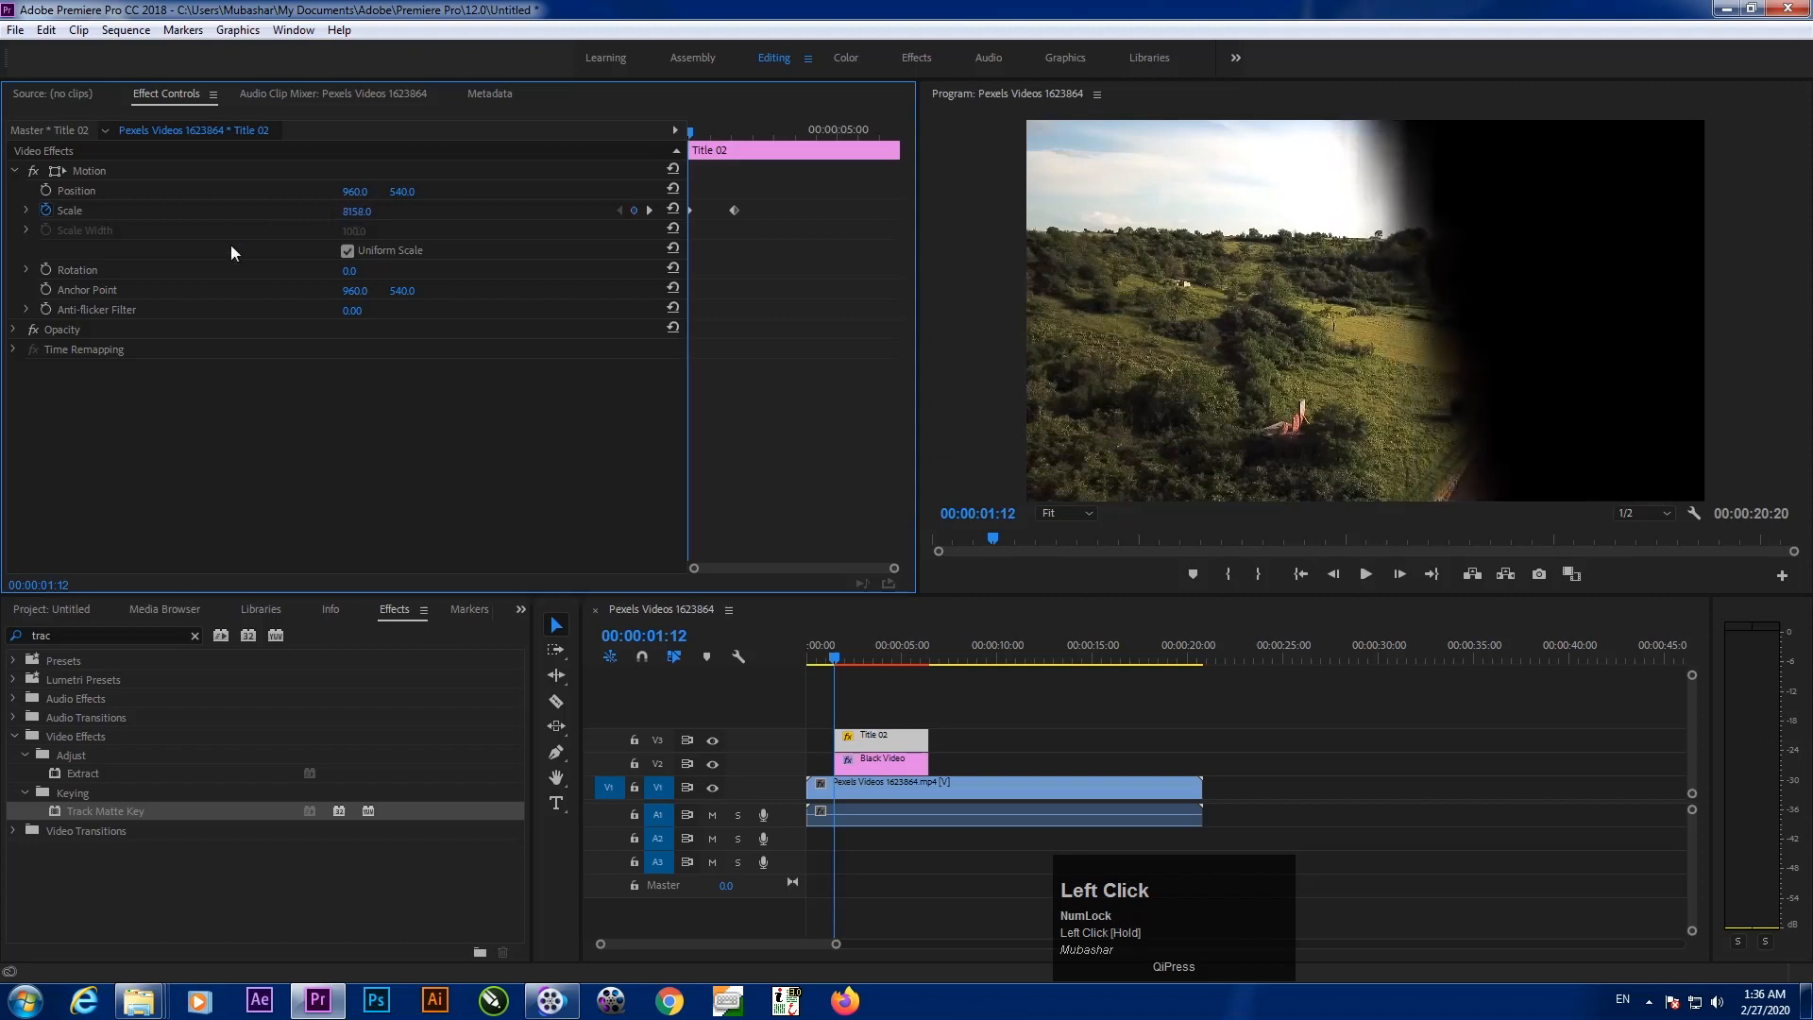
{"action": "left_click_drag", "start_coordinate": [363, 211], "coordinate": [310, 197]}
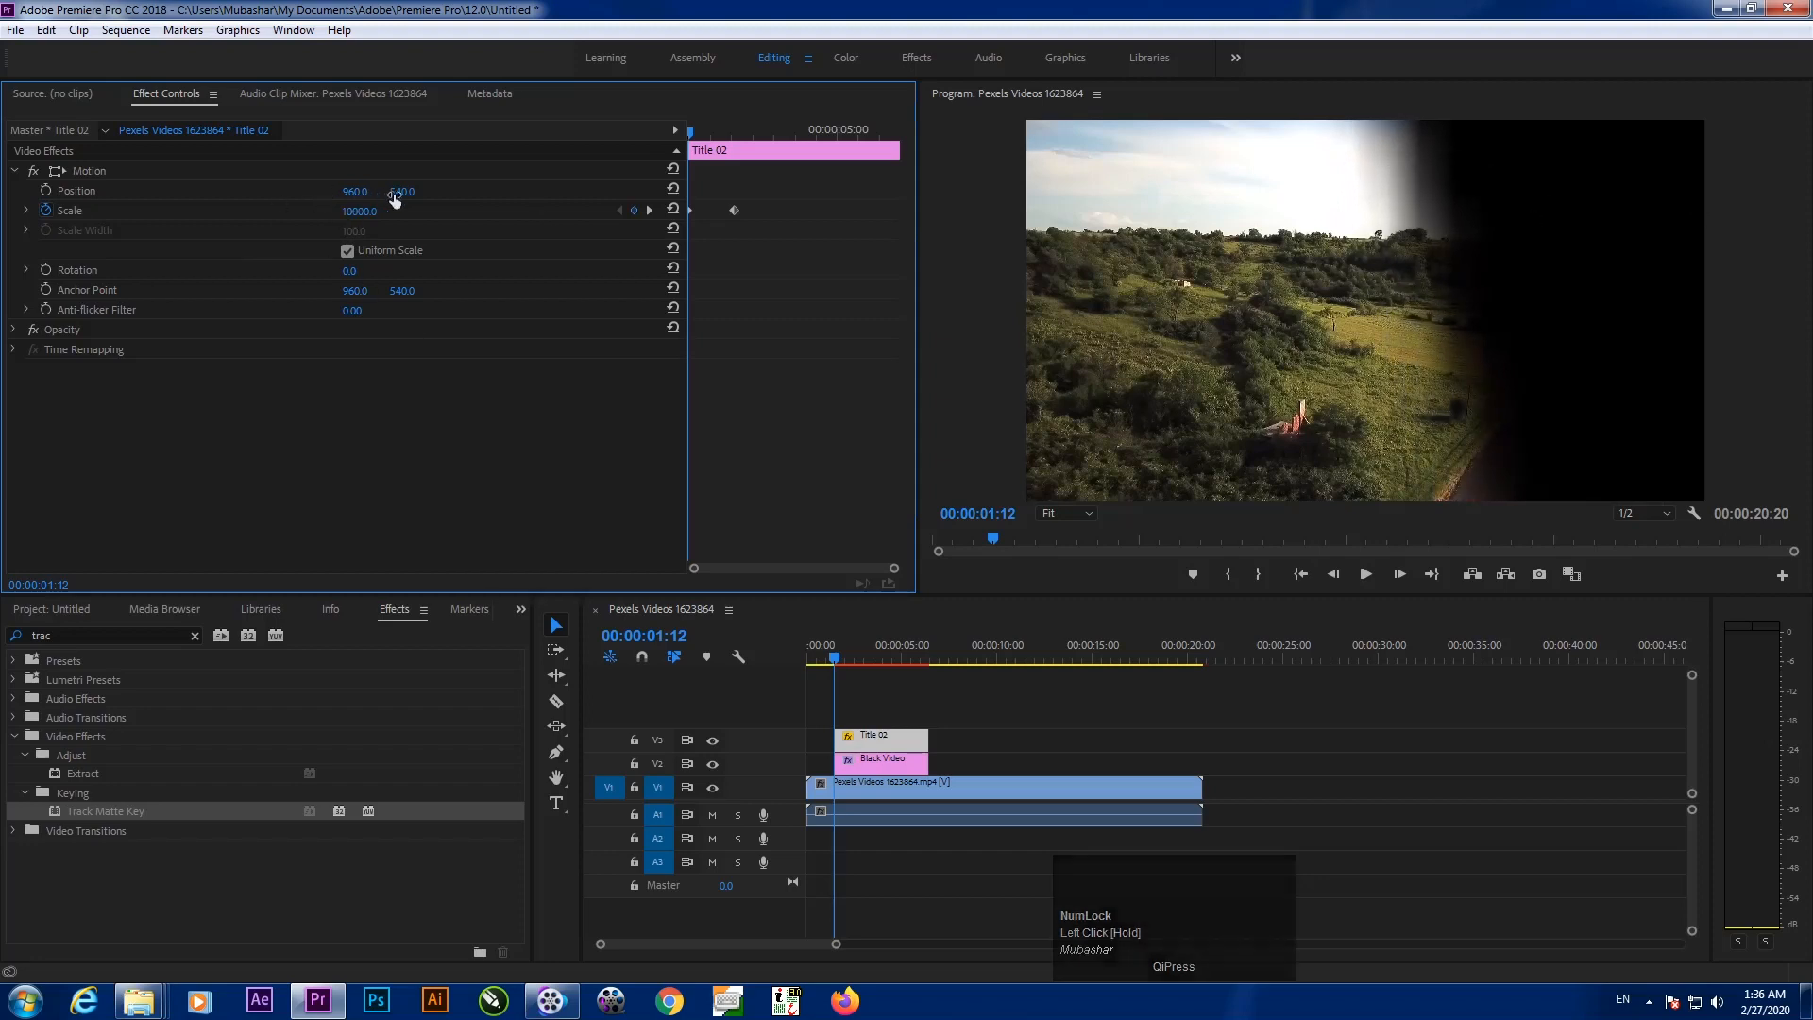
{"action": "mouse_move", "coordinate": [690, 135]}
{"action": "left_mouse_down"}
{"action": "mouse_move", "coordinate": [757, 135]}
{"action": "mouse_move", "coordinate": [690, 135]}
{"action": "left_mouse_up"}
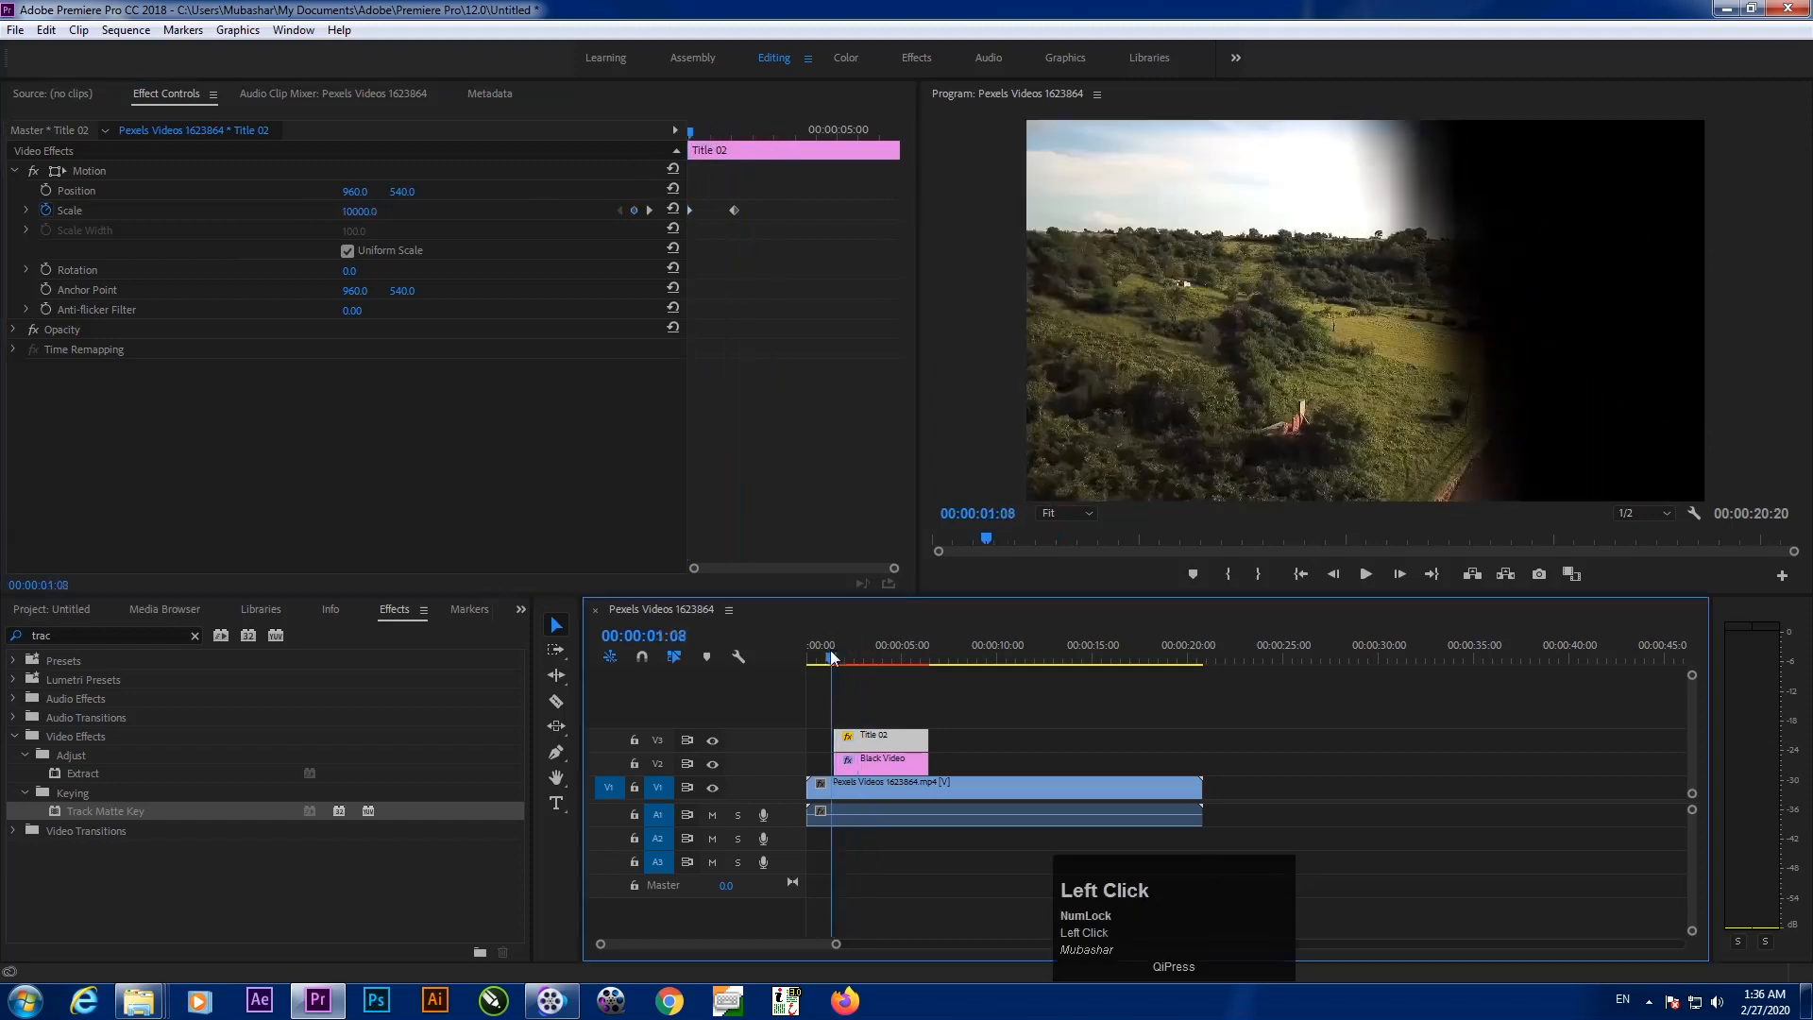
{"action": "left_click_drag", "start_coordinate": [834, 649], "coordinate": [756, 674]}
{"action": "key", "text": "space"}
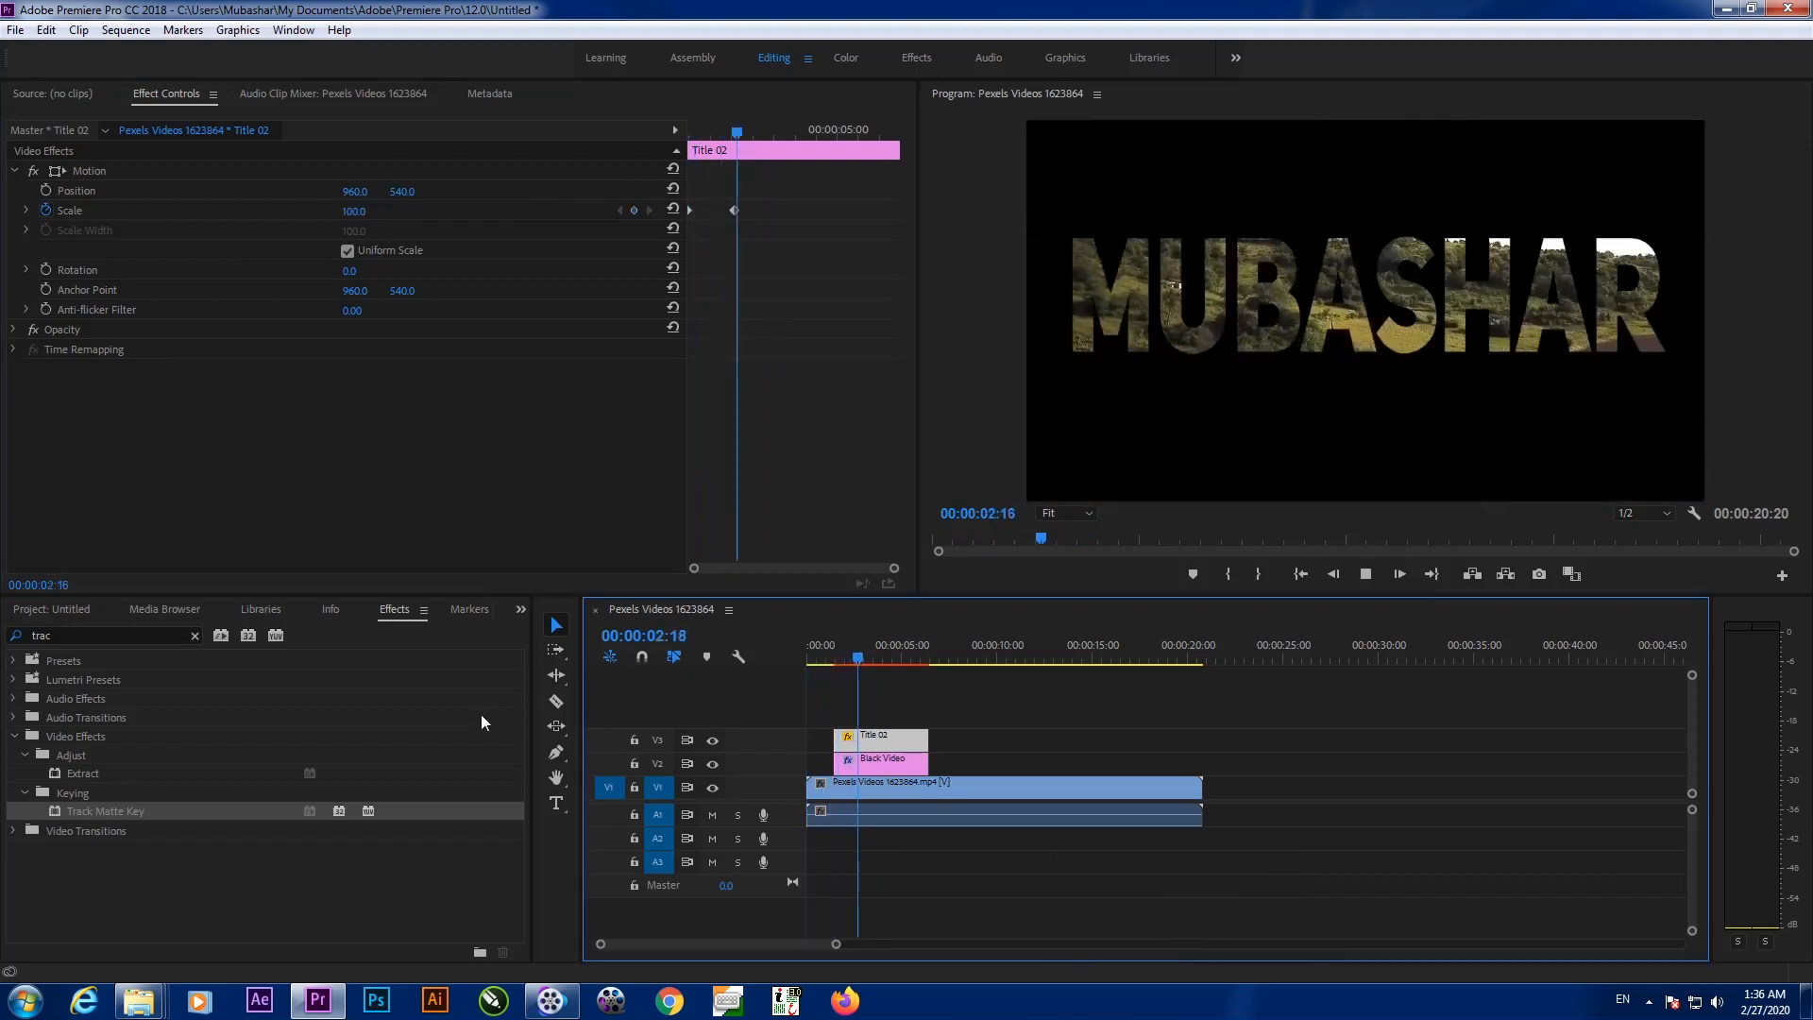
Give the final Title 02 Scale keyframe Ease In timing
{"action": "key", "text": "space"}
{"action": "left_click_drag", "start_coordinate": [856, 658], "coordinate": [854, 658]}
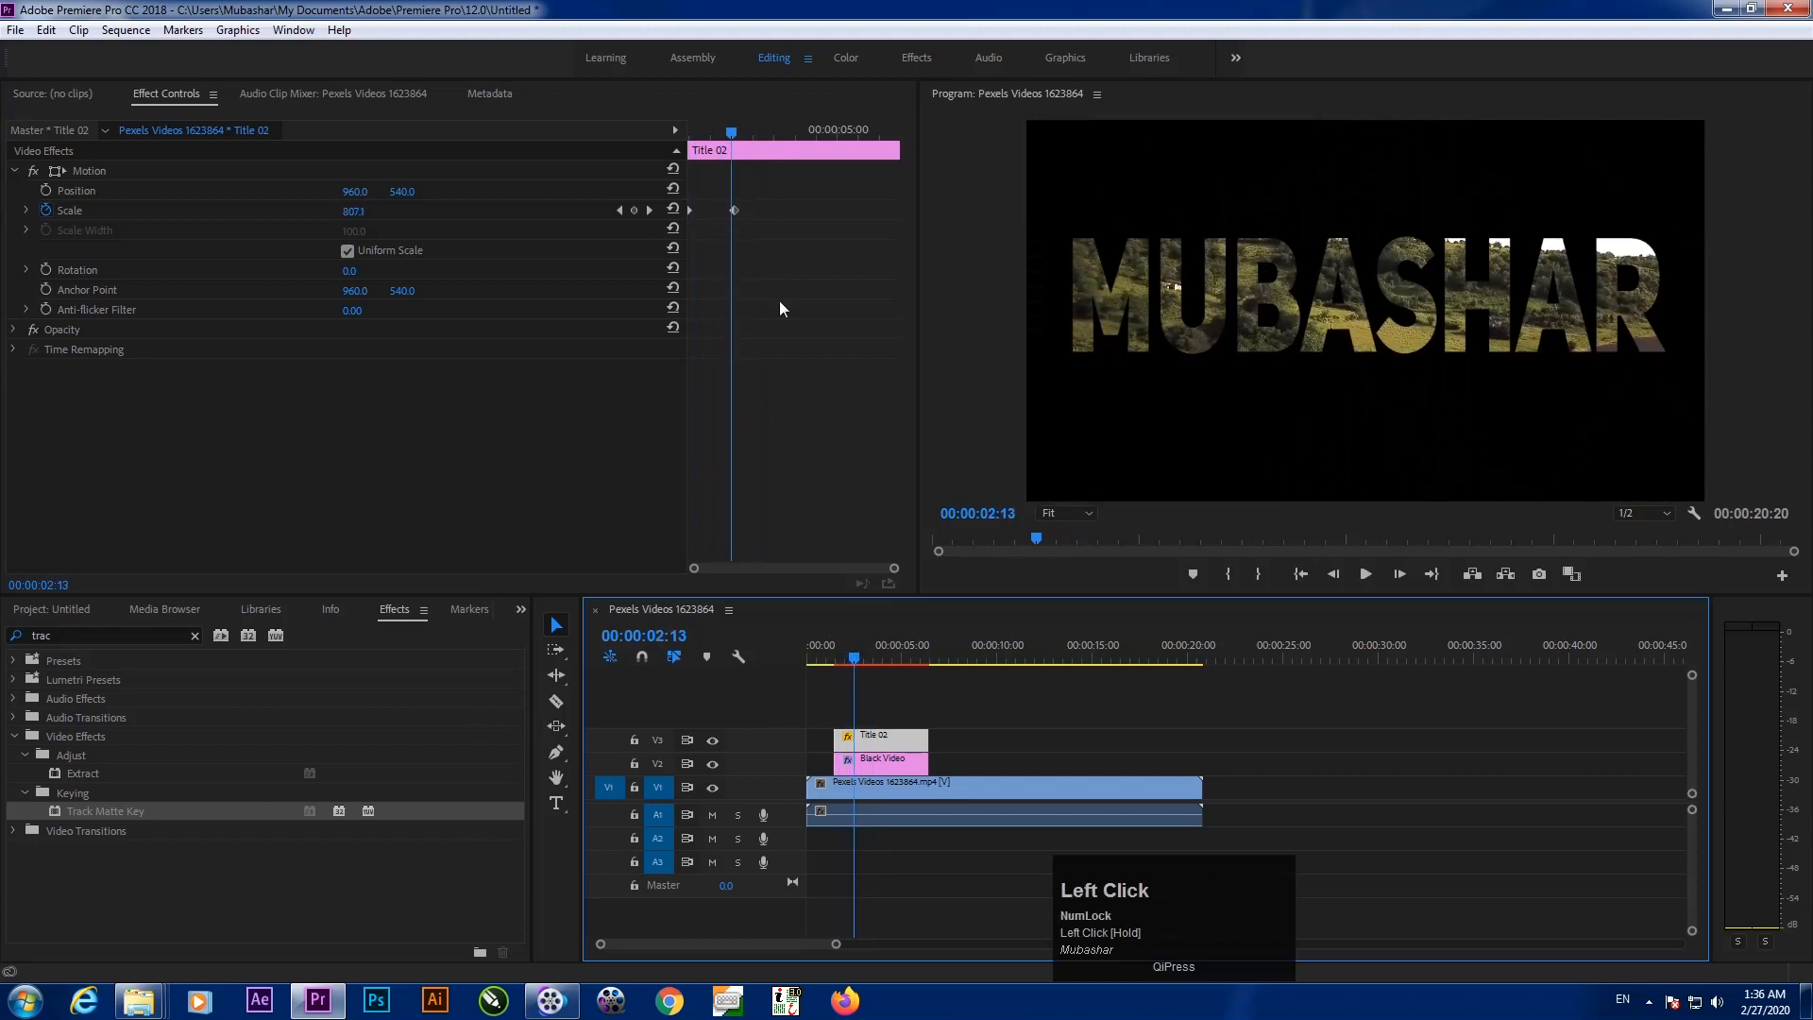
{"action": "left_click_drag", "start_coordinate": [779, 177], "coordinate": [587, 232]}
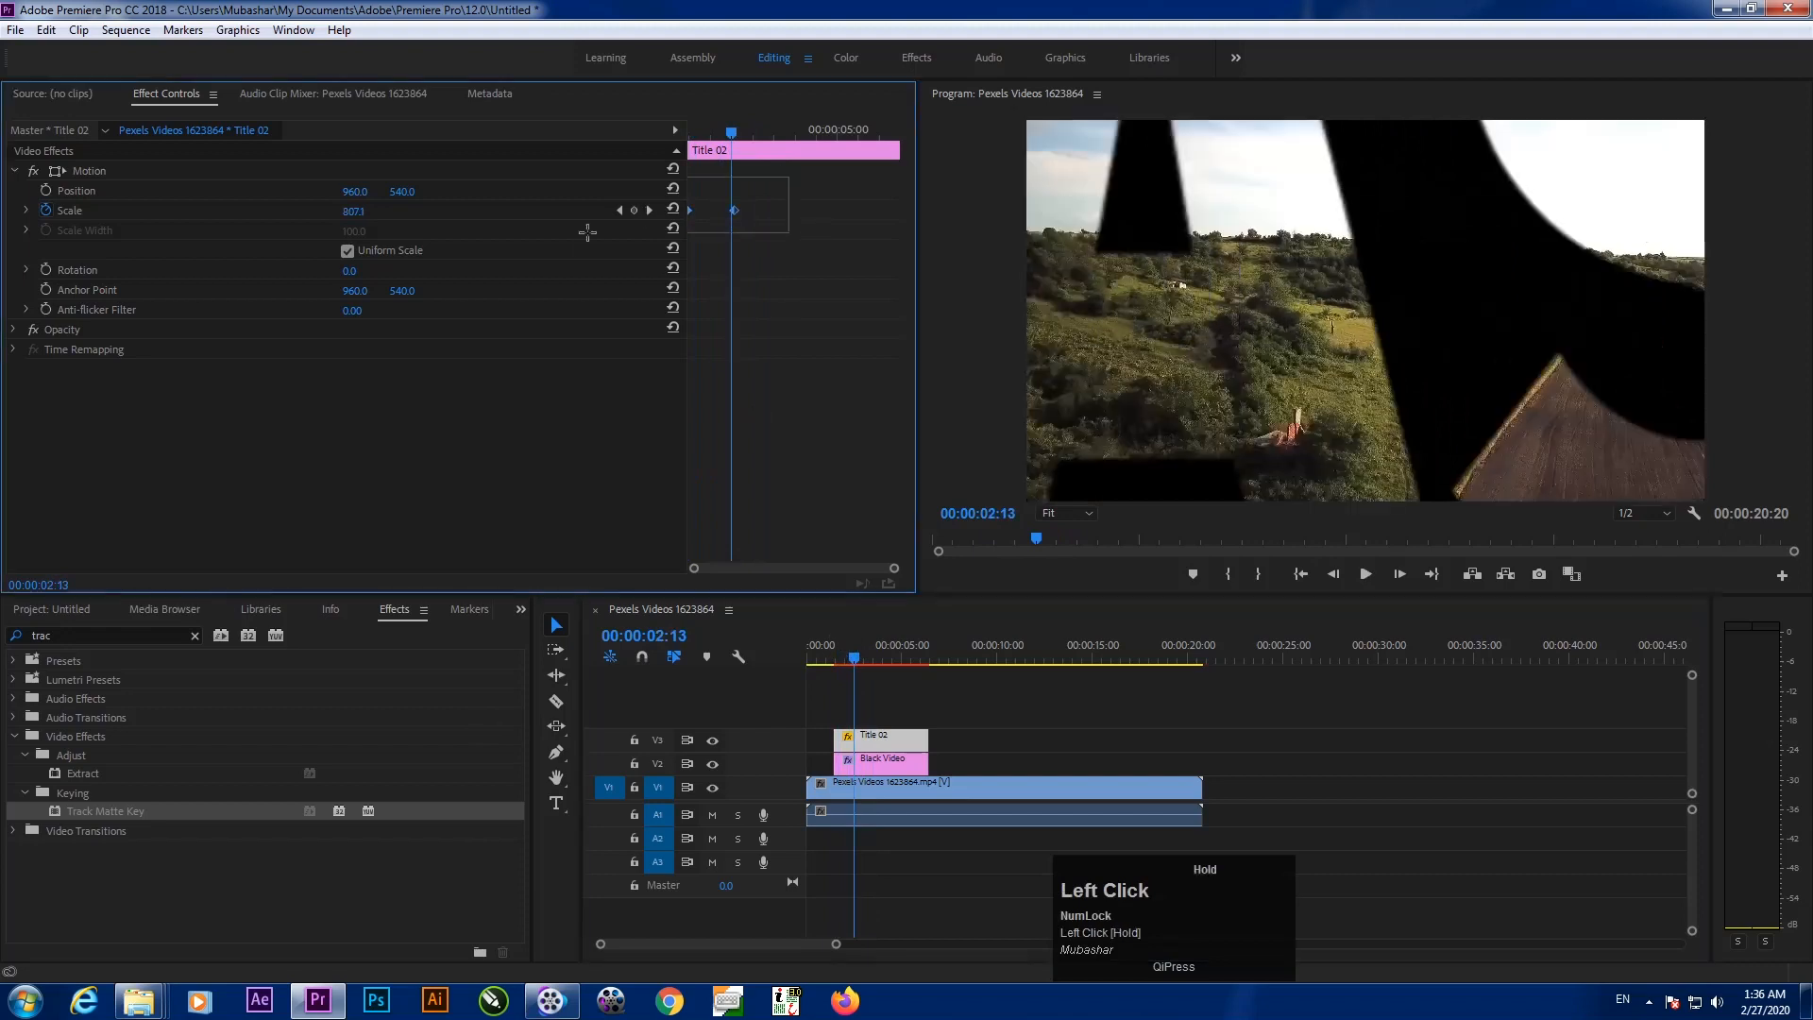
{"action": "right_click", "coordinate": [734, 211]}
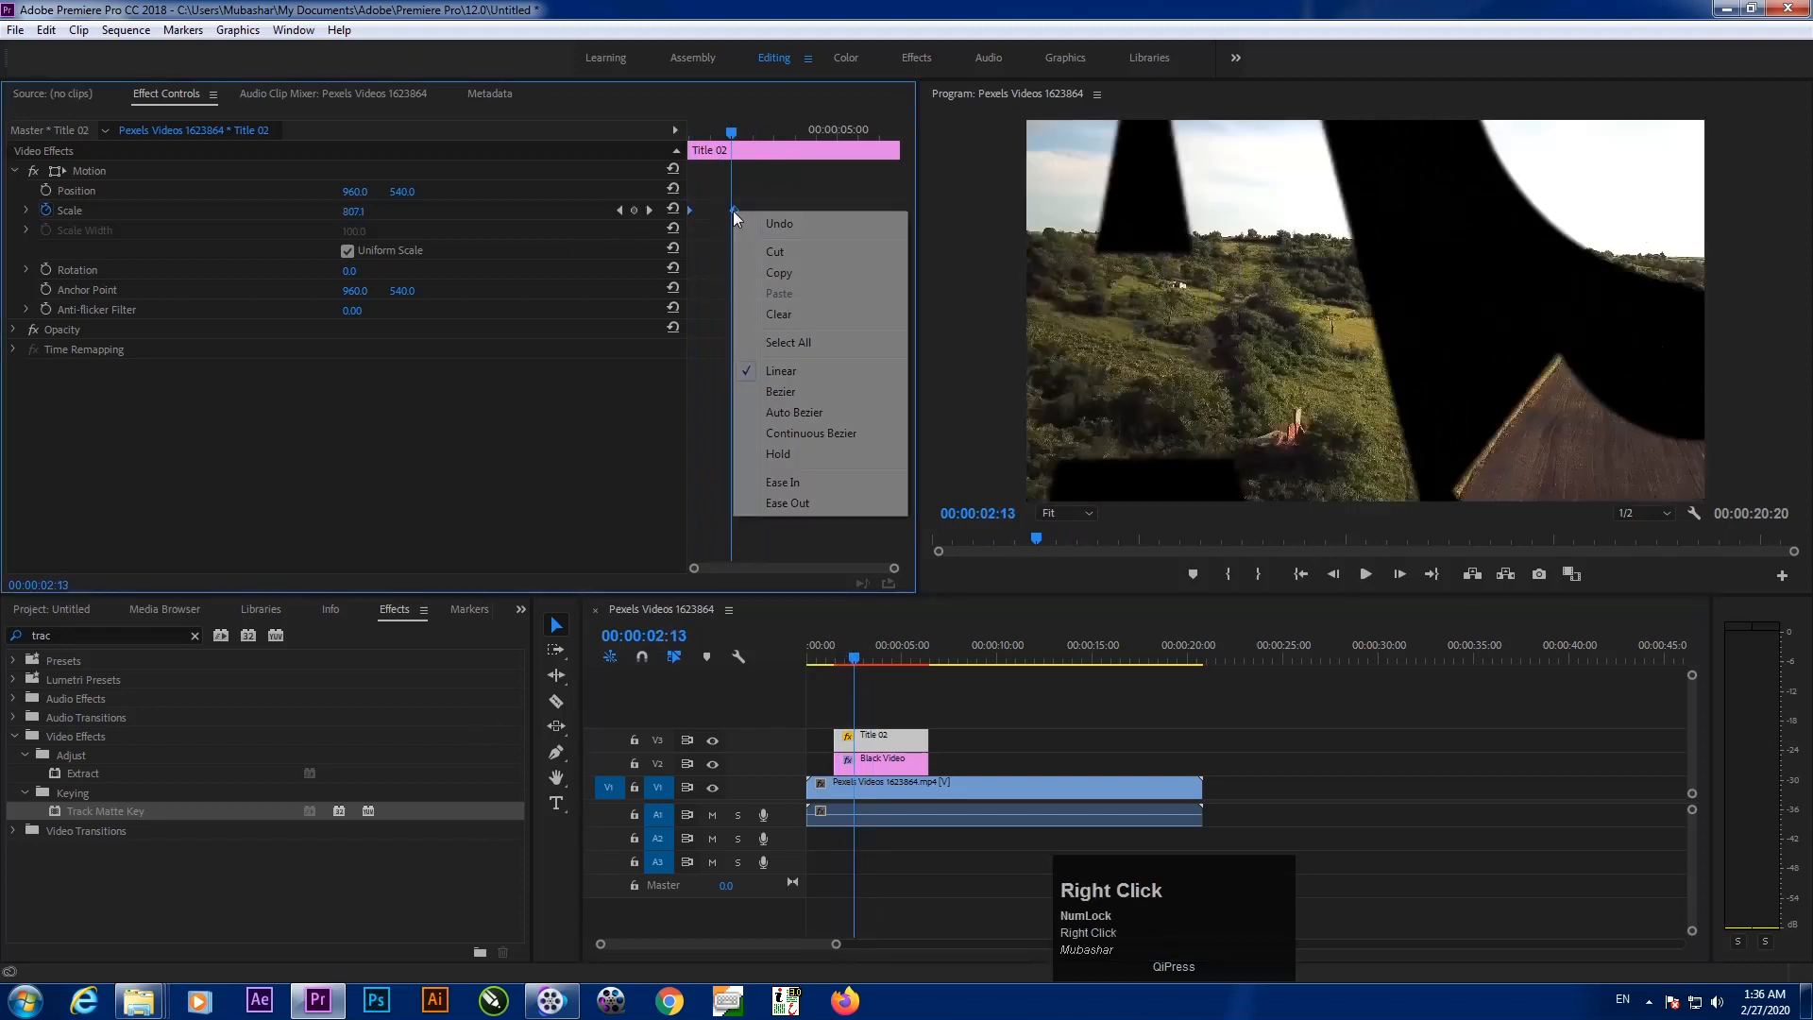
{"action": "left_click", "coordinate": [796, 484]}
Give the first Scale keyframe Ease Out timing, with both keyframes selected
{"action": "left_click_drag", "start_coordinate": [728, 134], "coordinate": [637, 191]}
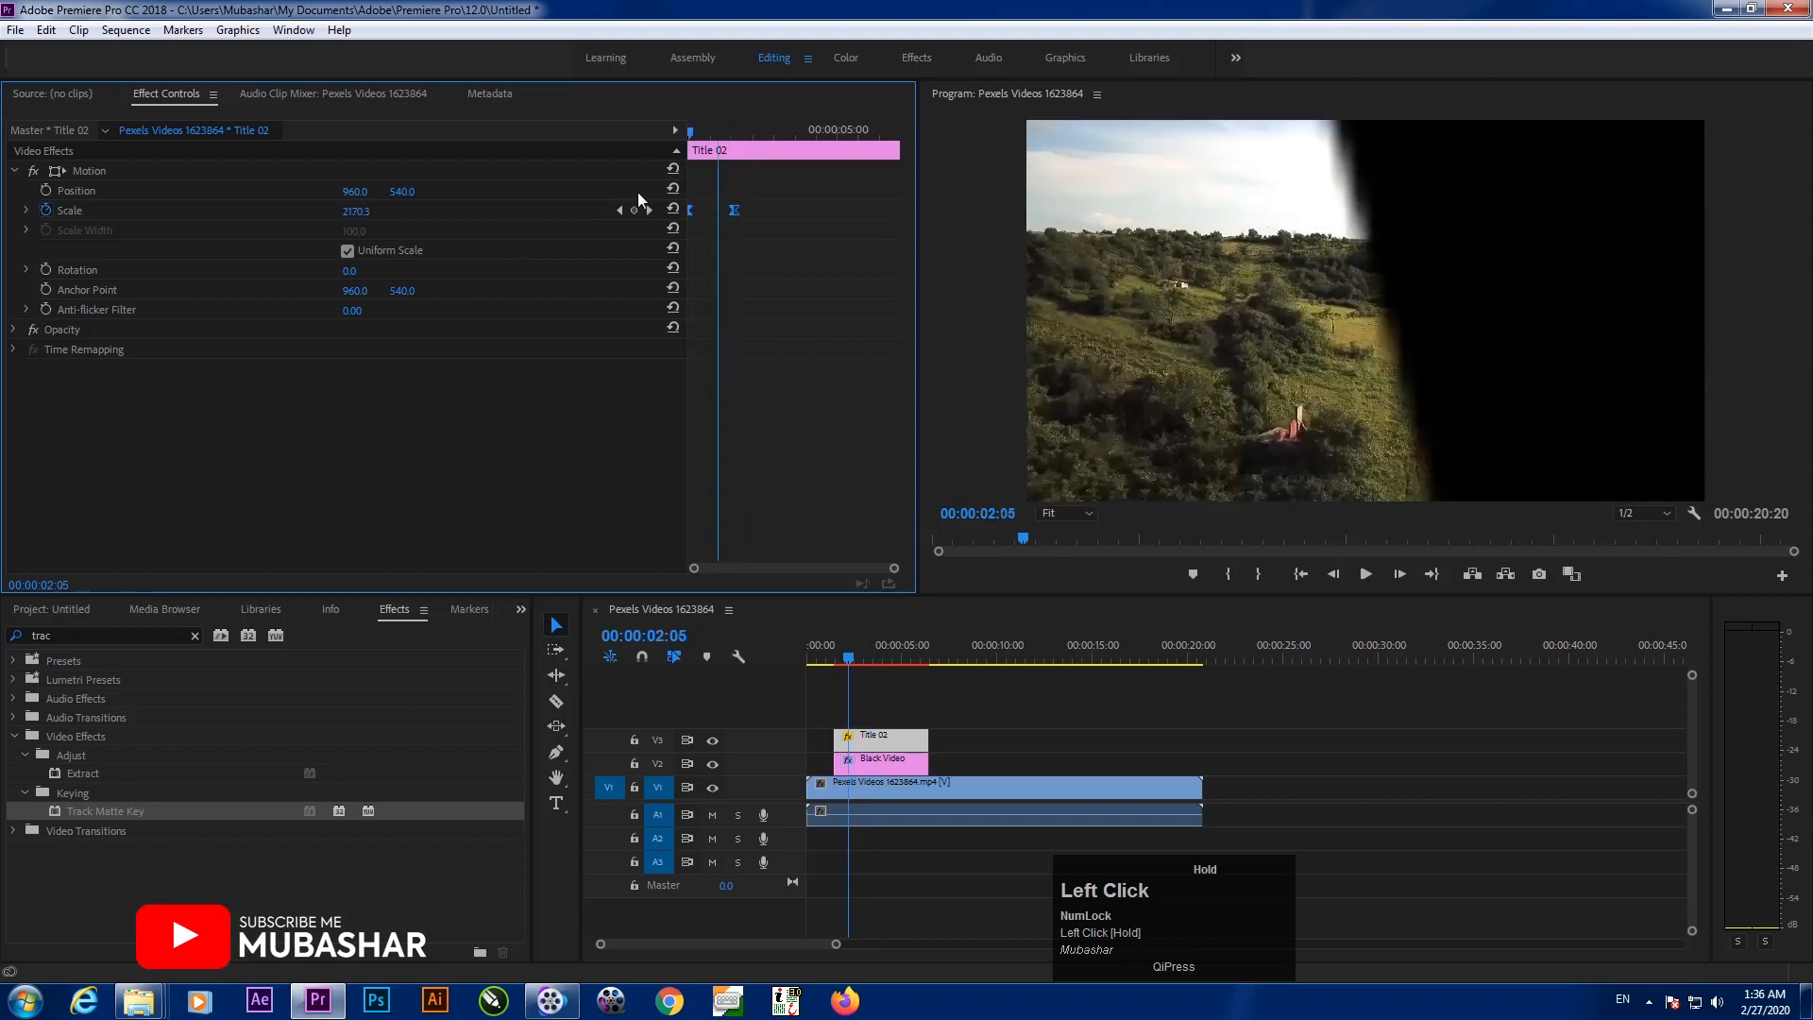
{"action": "right_click", "coordinate": [733, 210]}
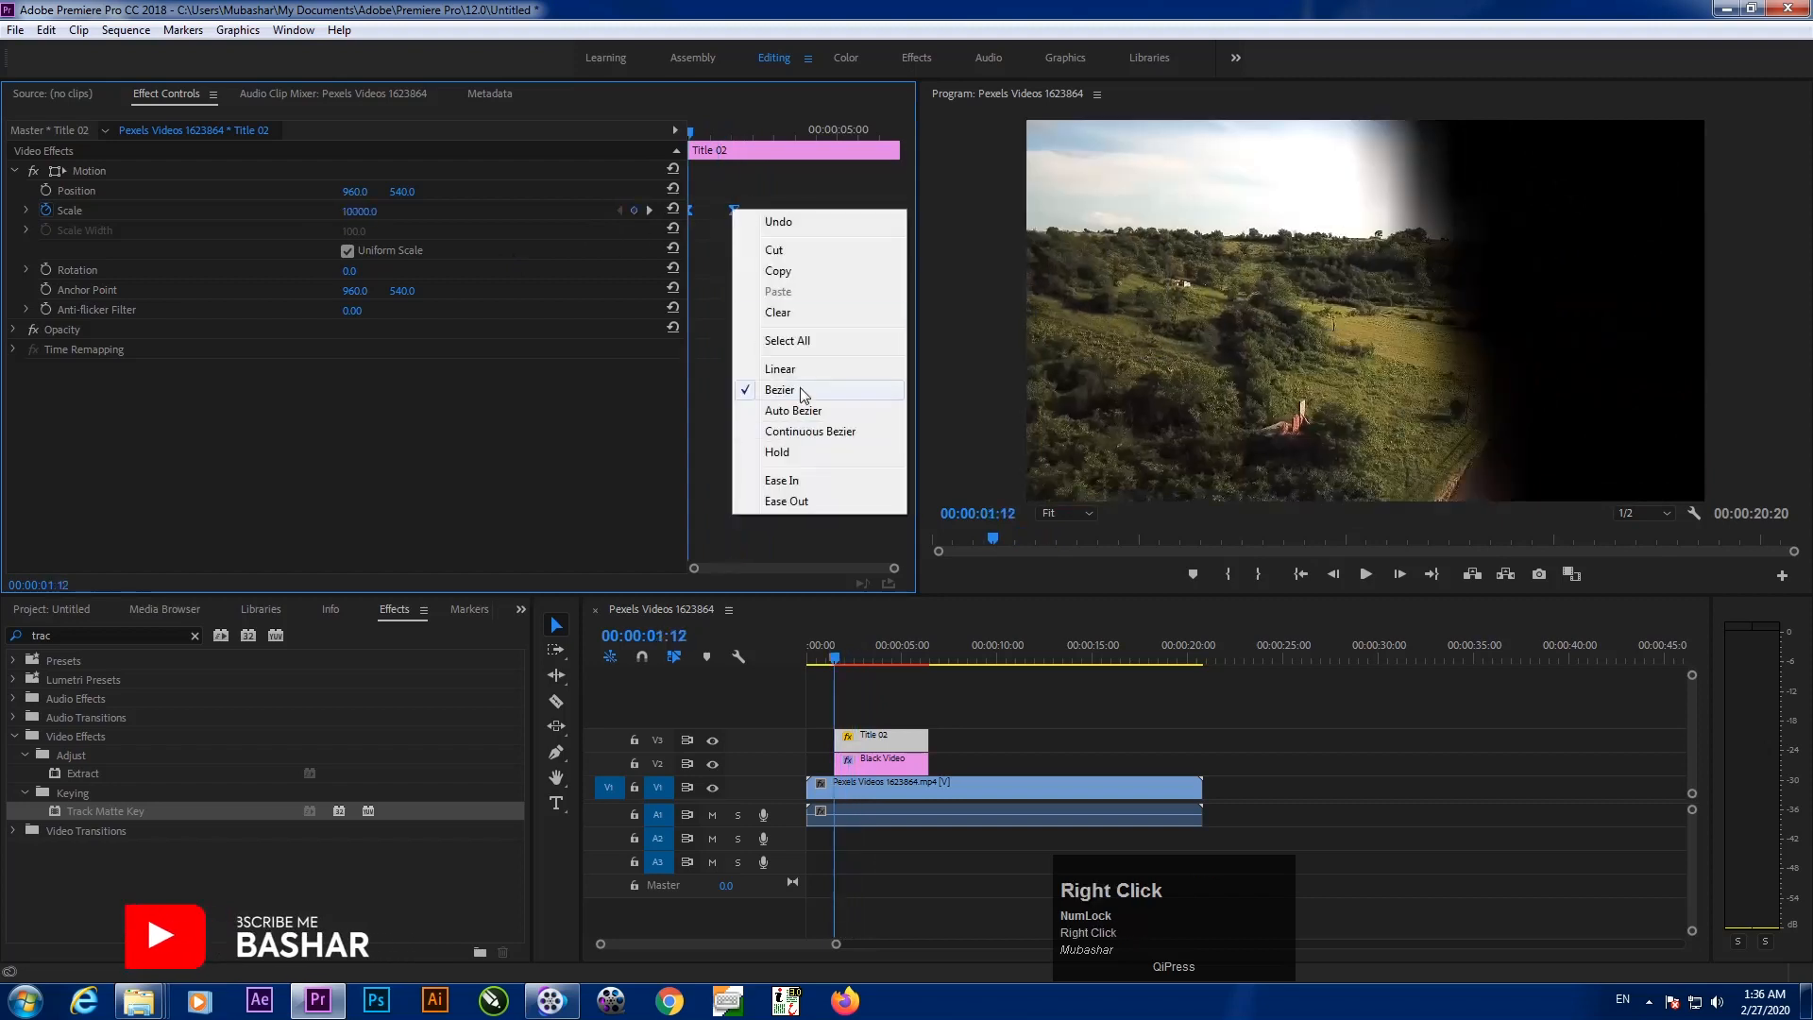
{"action": "left_click_drag", "start_coordinate": [783, 179], "coordinate": [604, 236]}
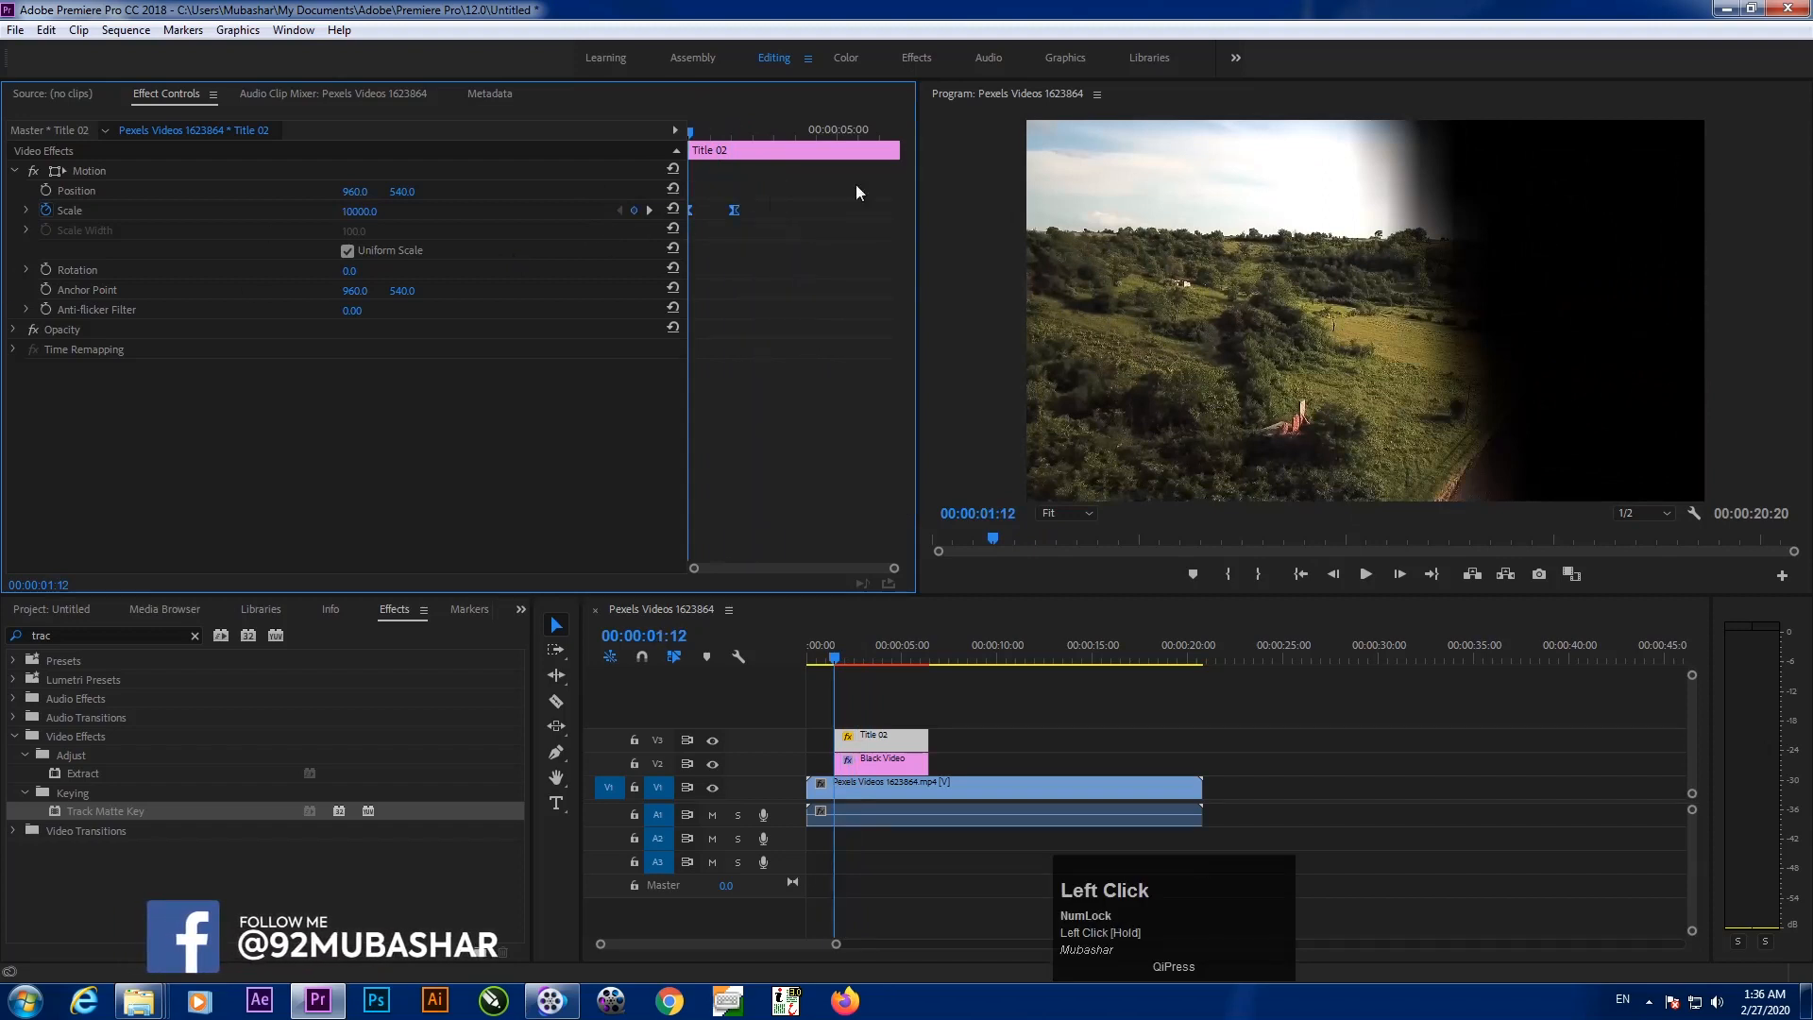
Expand Scale and drag the velocity graph's bezier handles to steepen the deceleration curve
{"action": "left_click", "coordinate": [26, 212]}
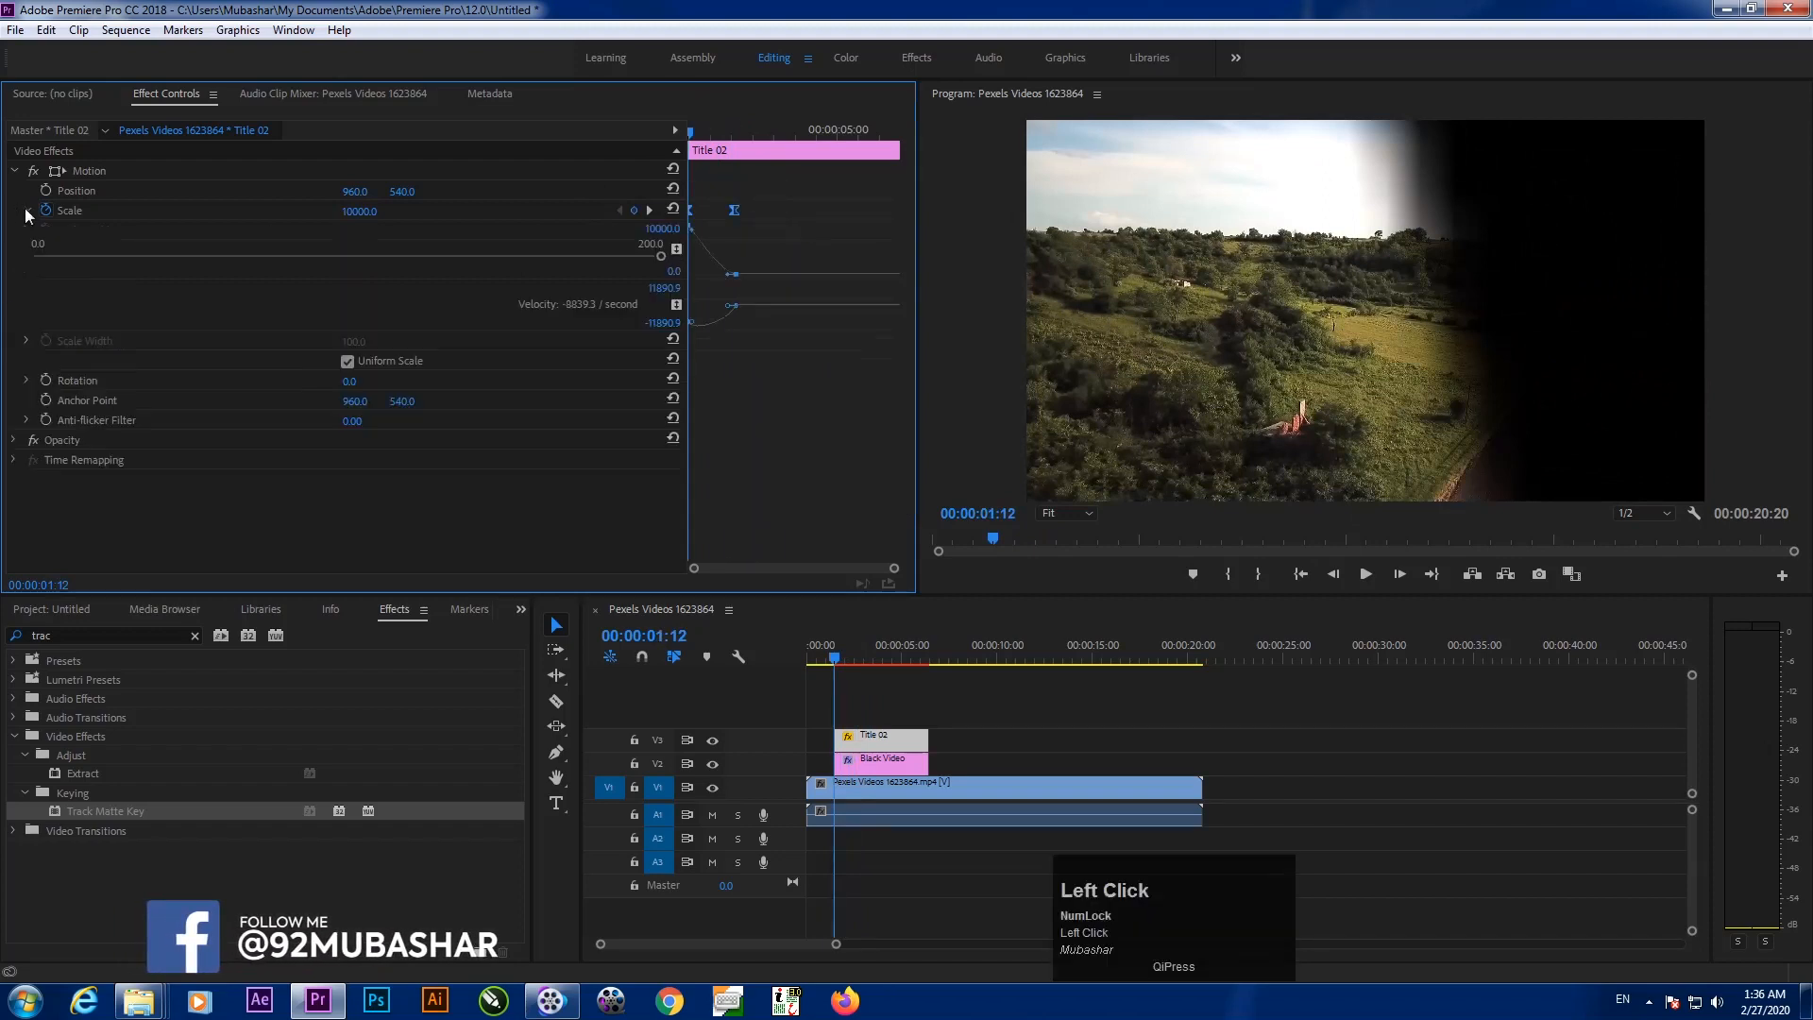
{"action": "left_click_drag", "start_coordinate": [689, 233], "coordinate": [689, 280]}
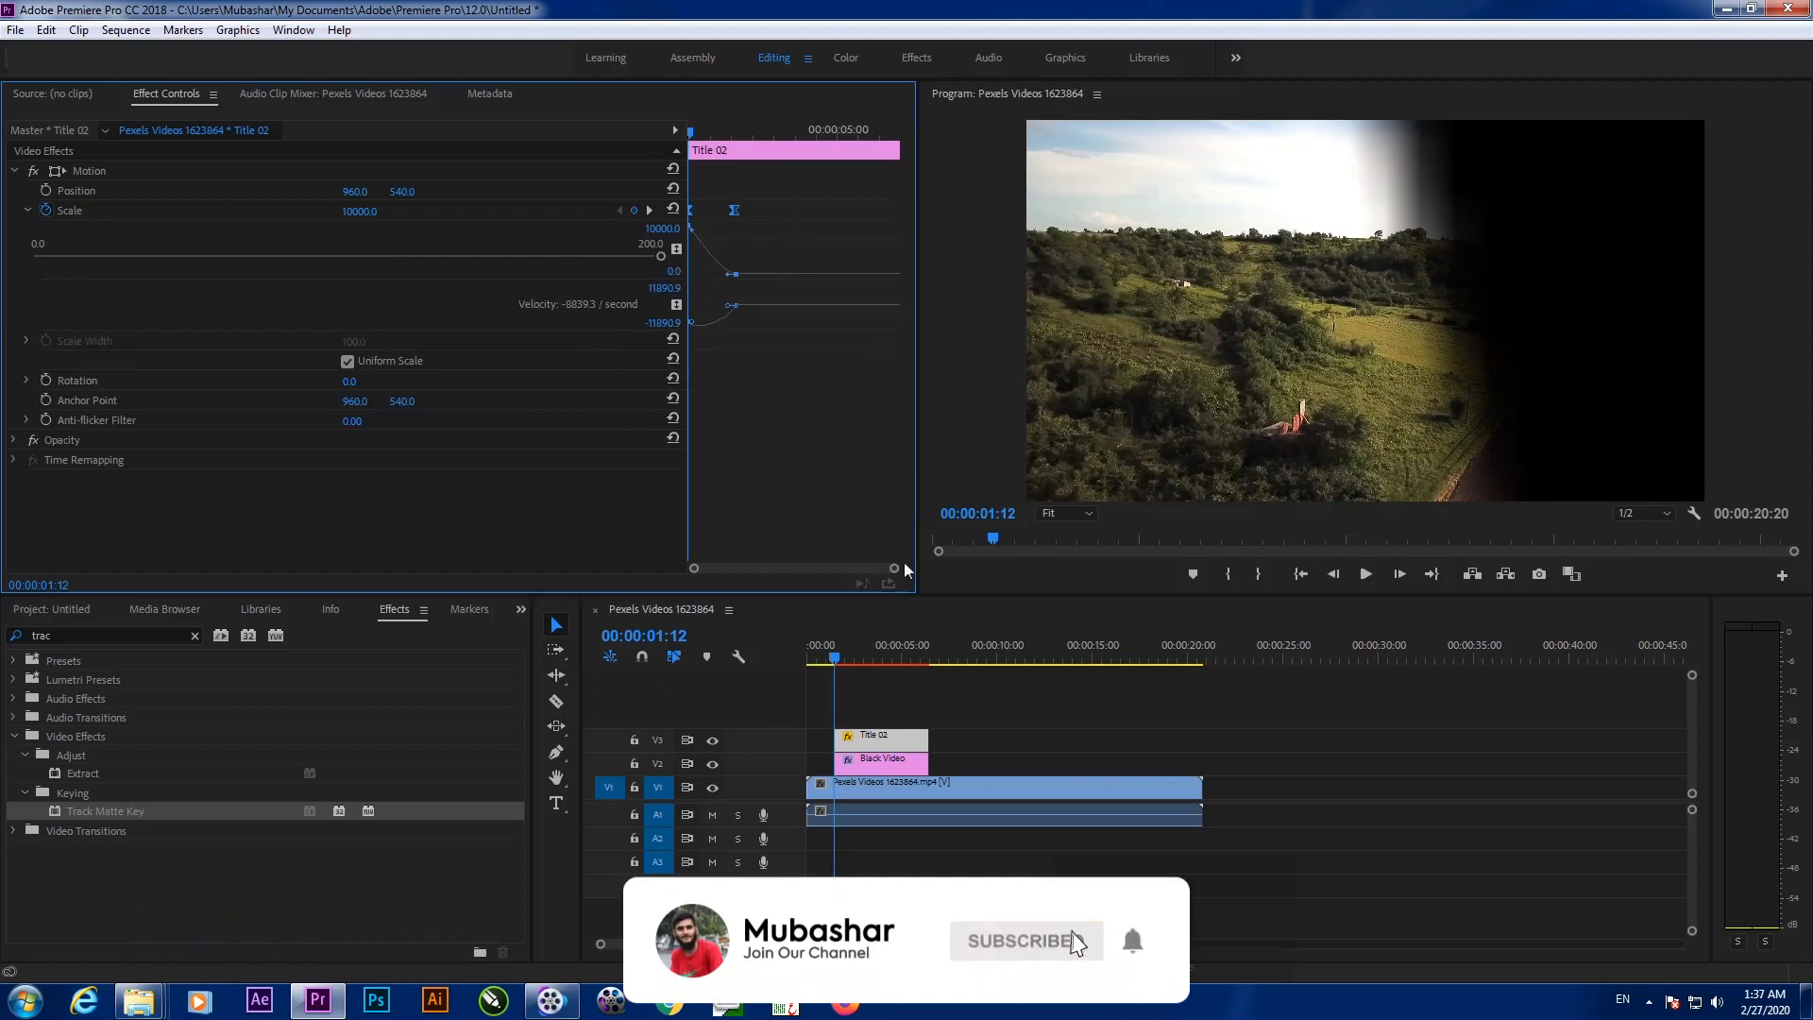
{"action": "left_click_drag", "start_coordinate": [895, 567], "coordinate": [843, 576]}
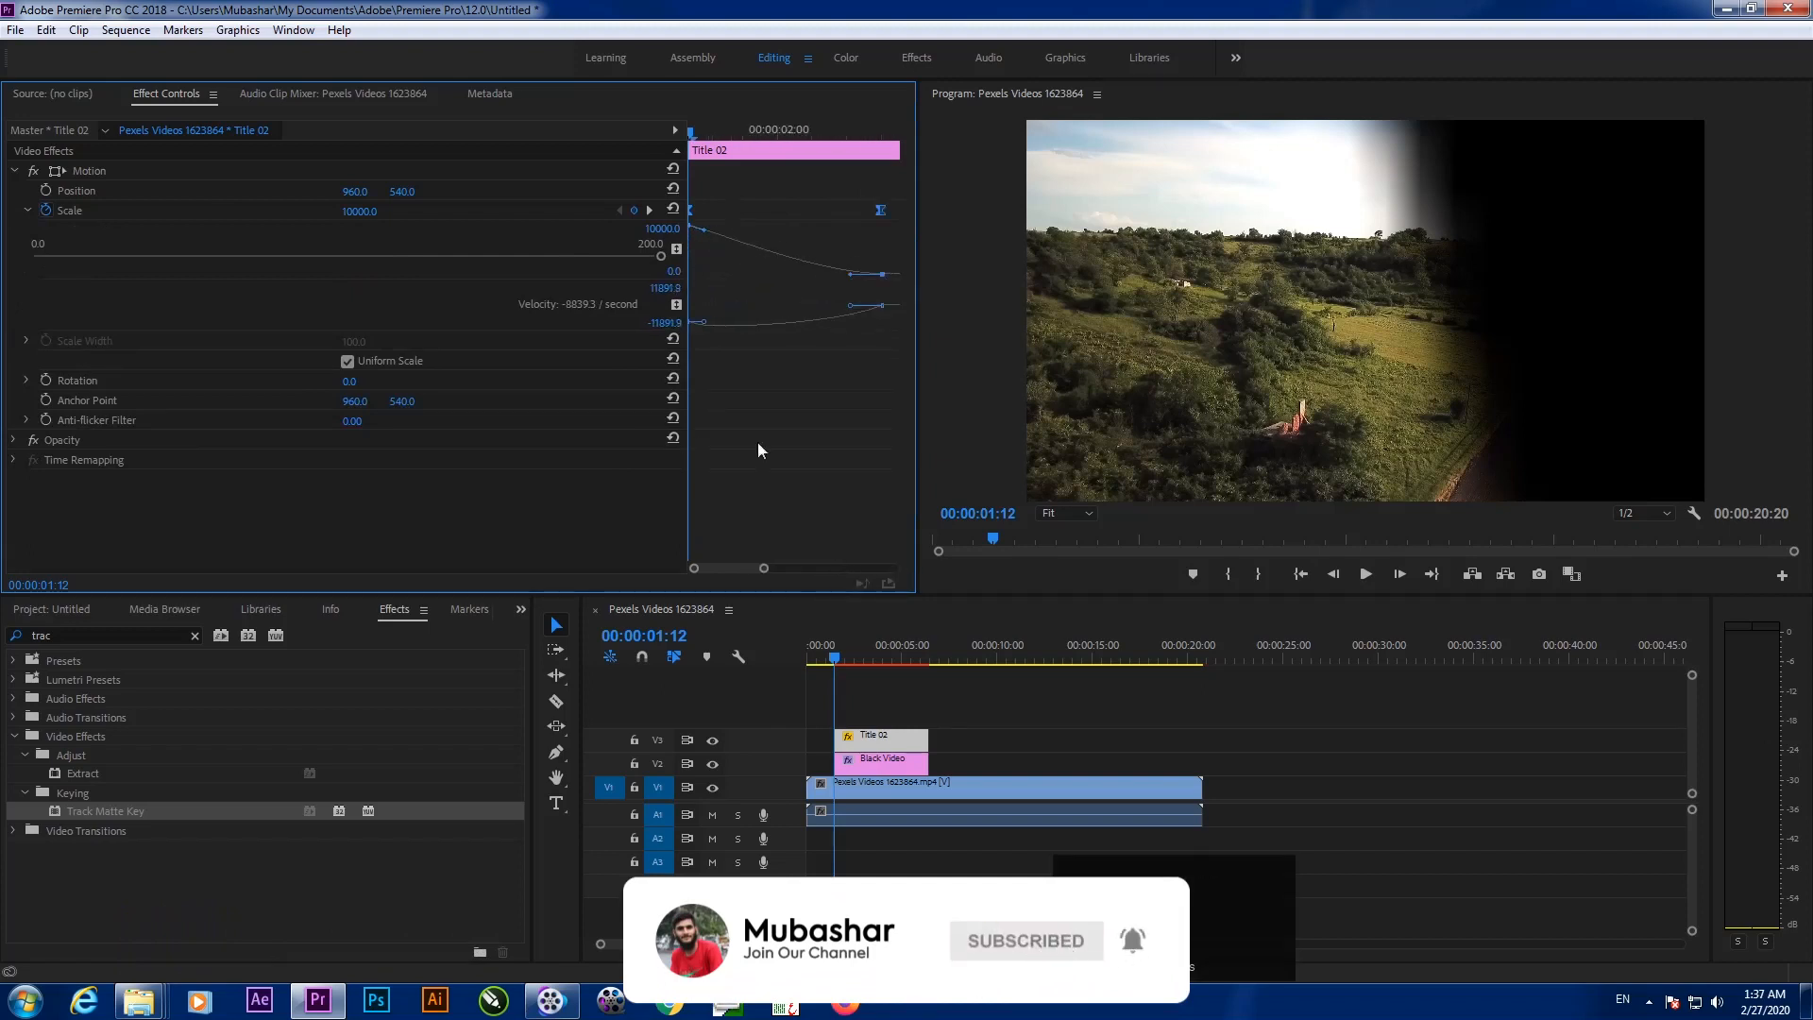
{"action": "left_click", "coordinate": [704, 232]}
{"action": "mouse_move", "coordinate": [706, 236]}
{"action": "left_mouse_down"}
{"action": "mouse_move", "coordinate": [731, 228]}
{"action": "mouse_move", "coordinate": [715, 232]}
{"action": "left_mouse_up"}
{"action": "left_click_drag", "start_coordinate": [707, 139], "coordinate": [708, 233]}
Play back the eased zoom from Title 02's start, then return to the sequence start
{"action": "left_click_drag", "start_coordinate": [592, 268], "coordinate": [628, 239]}
{"action": "key", "text": "space"}
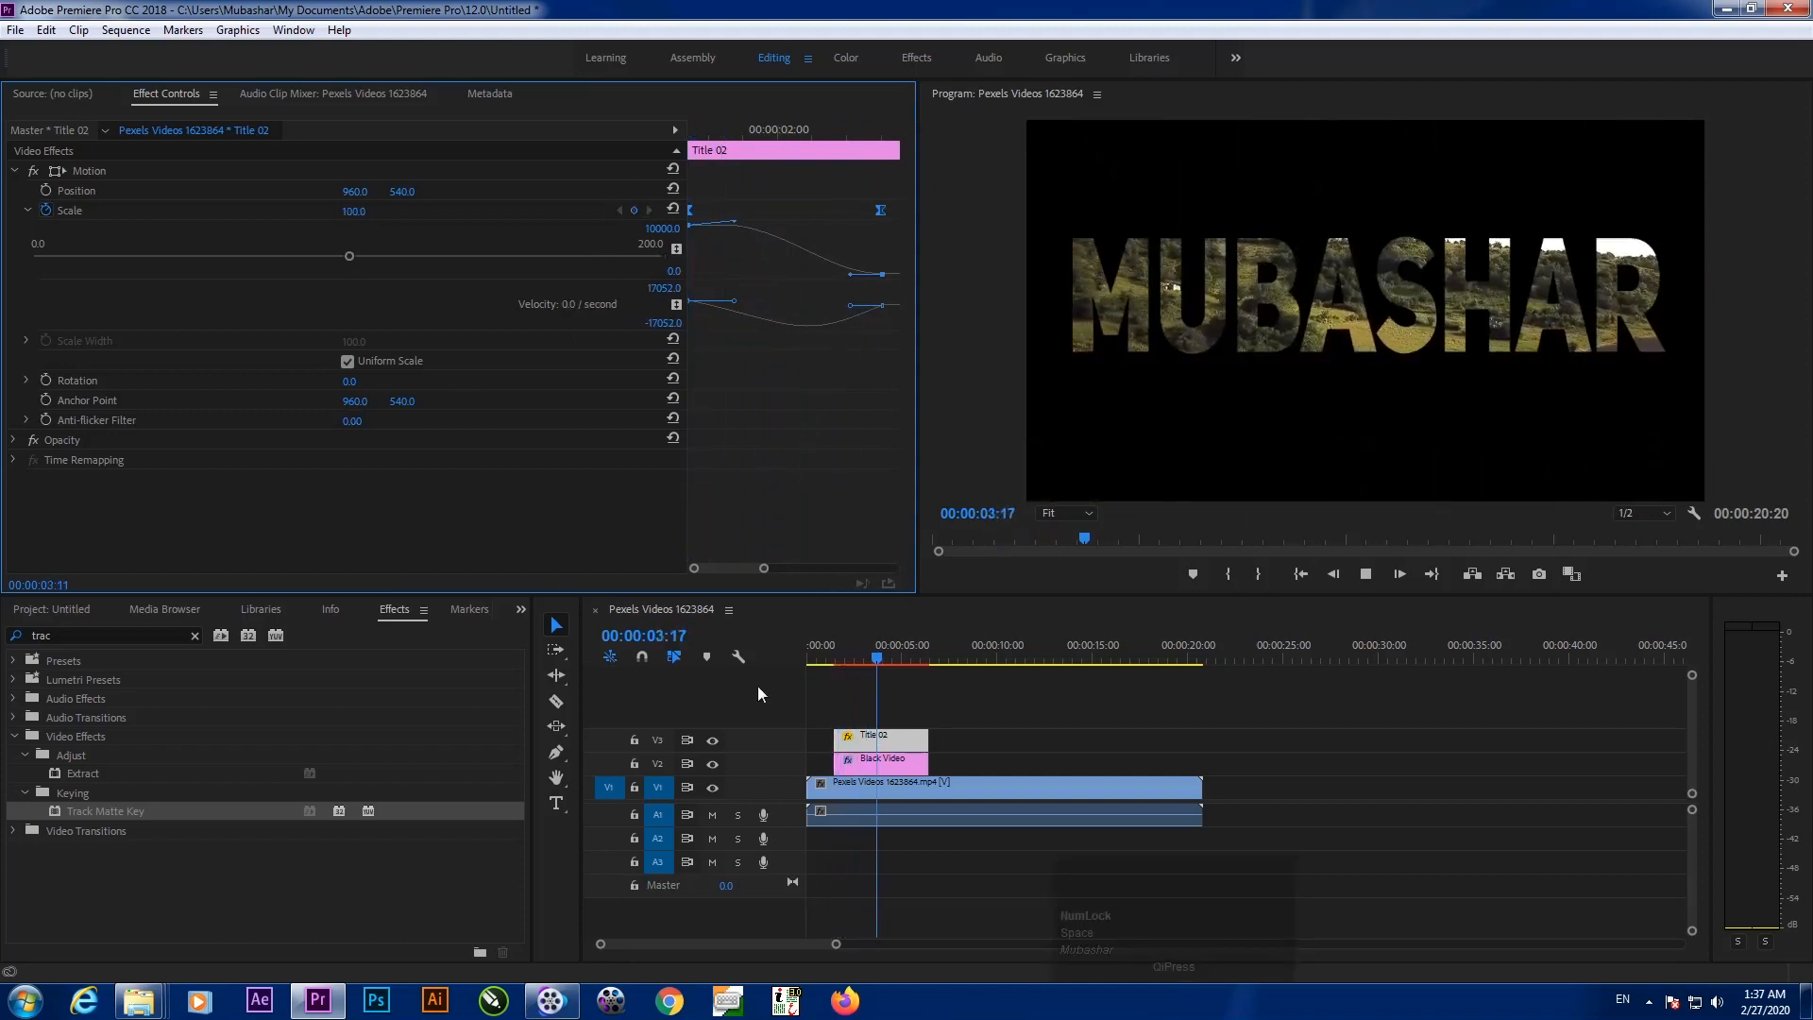
{"action": "left_click", "coordinate": [801, 663]}
{"action": "left_click_drag", "start_coordinate": [800, 663], "coordinate": [801, 777]}
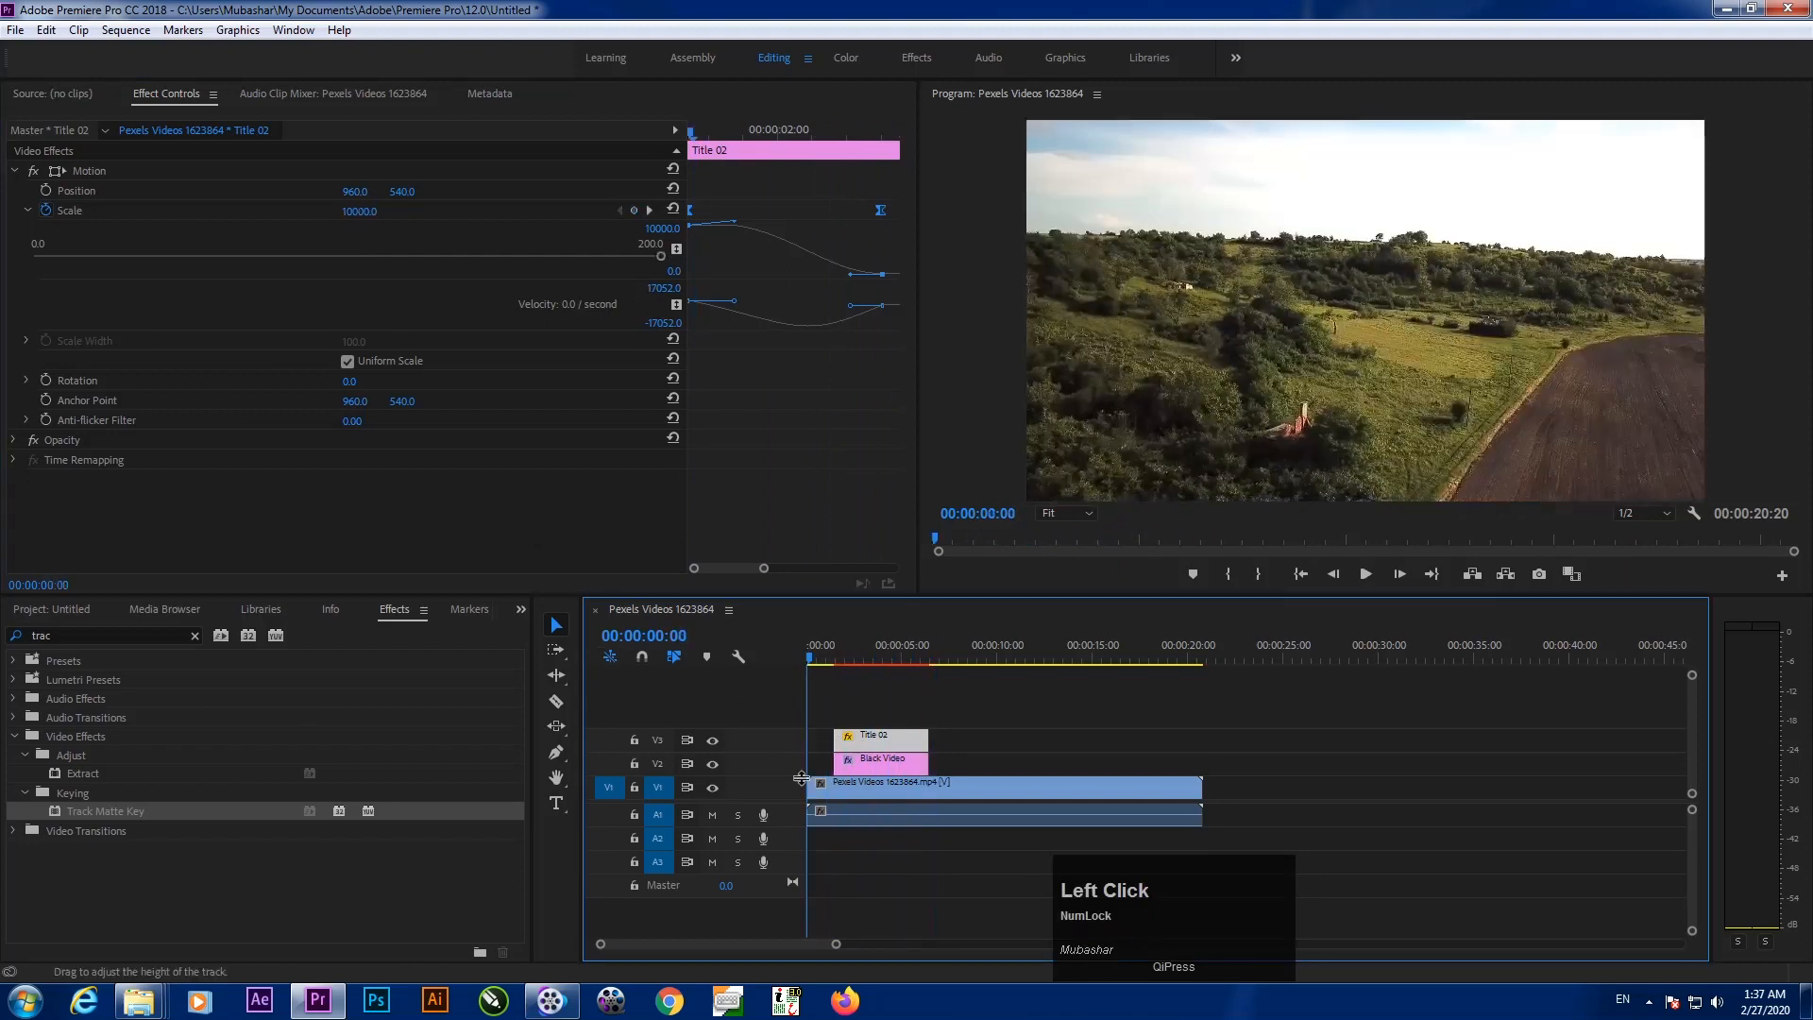